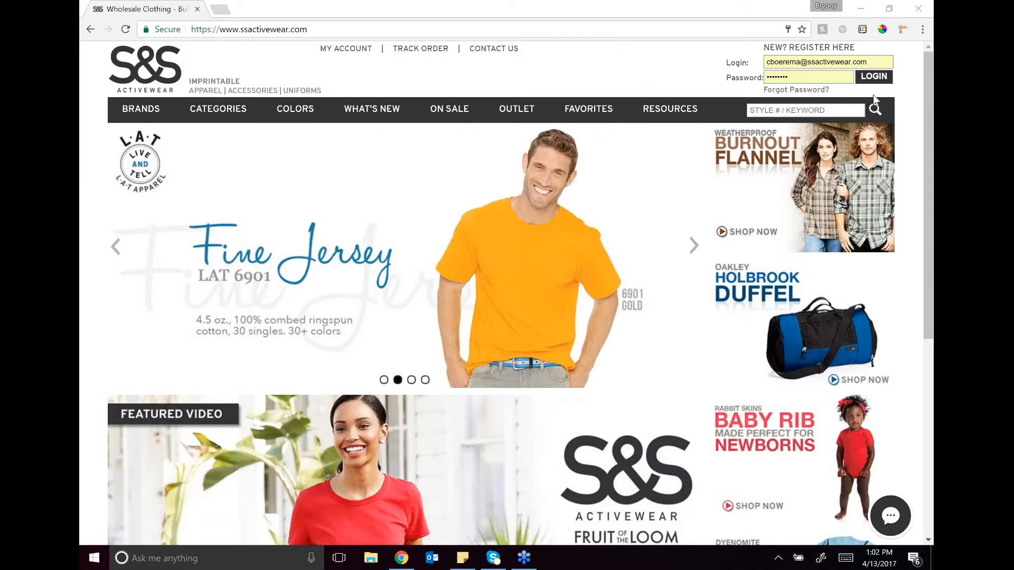
Step: Log in with the prefilled account credentials, launch FlyerBuilder from the marketing resources, and dismiss its walkthrough popup
left_click(874, 76)
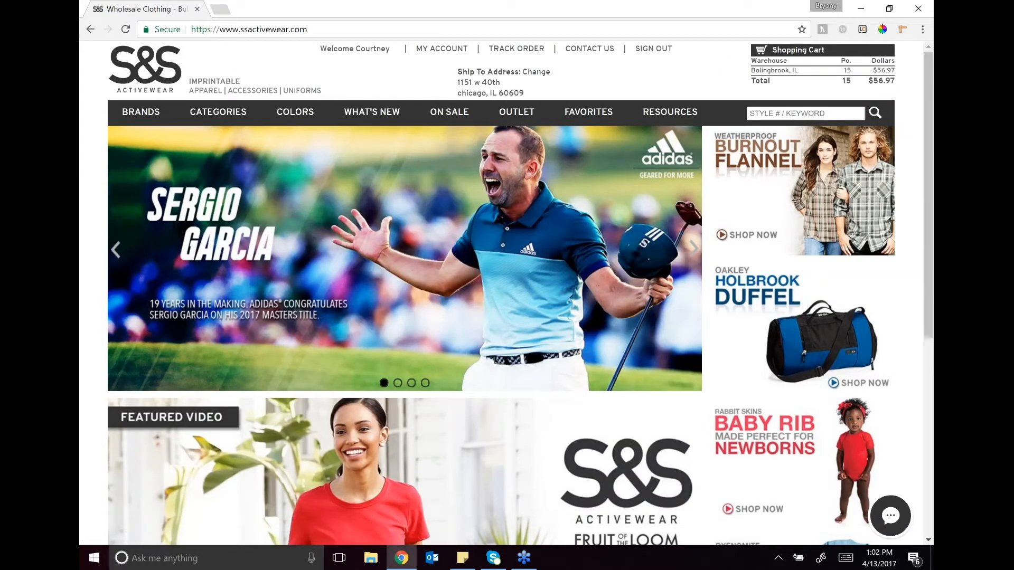
mouse_move(660, 120)
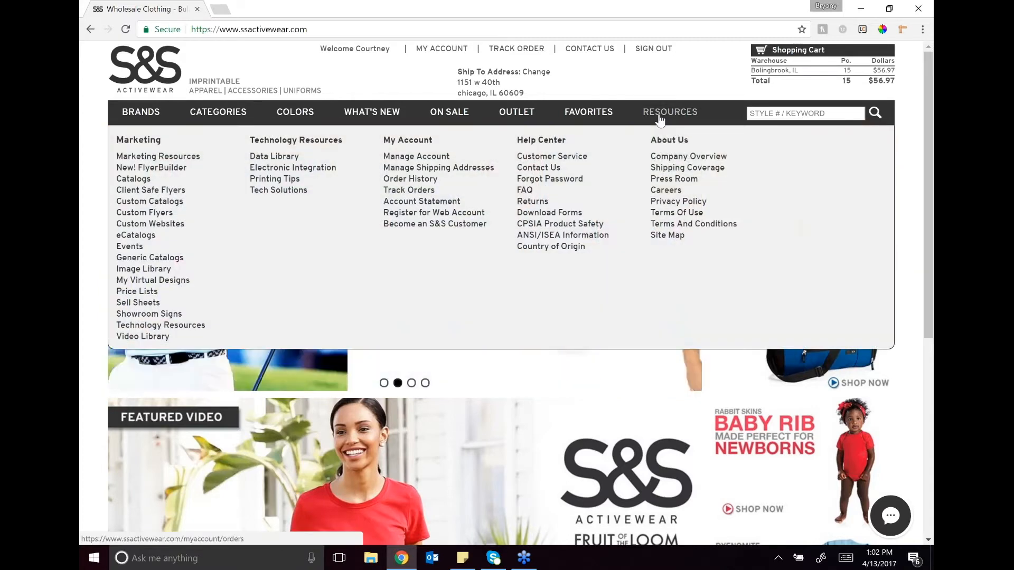
left_click(161, 169)
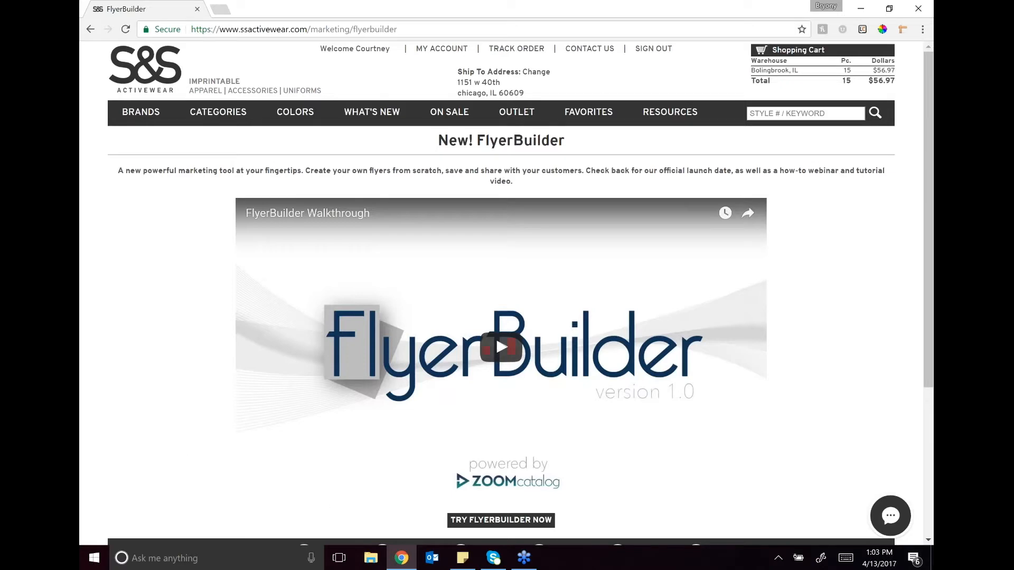
left_click(501, 520)
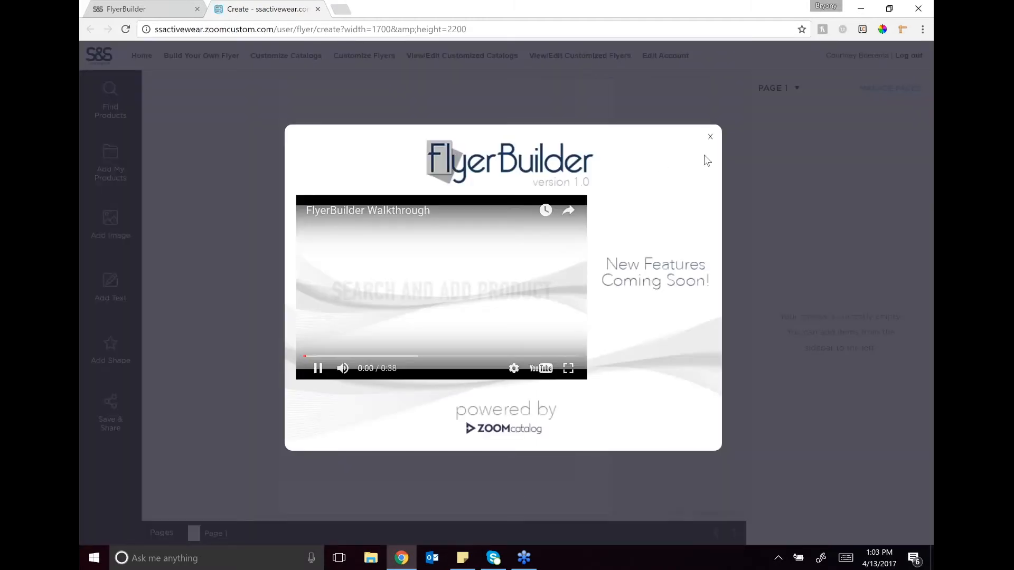
left_click(710, 137)
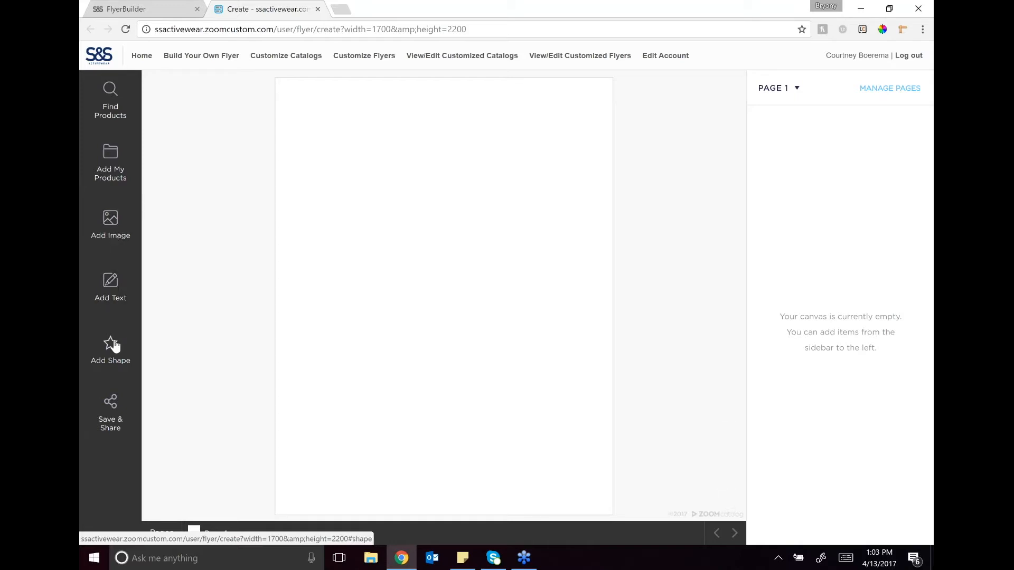
Step: Add the YLH-002.png logo to the flyer's upper-left corner and enlarge it to about 256%
left_click(113, 233)
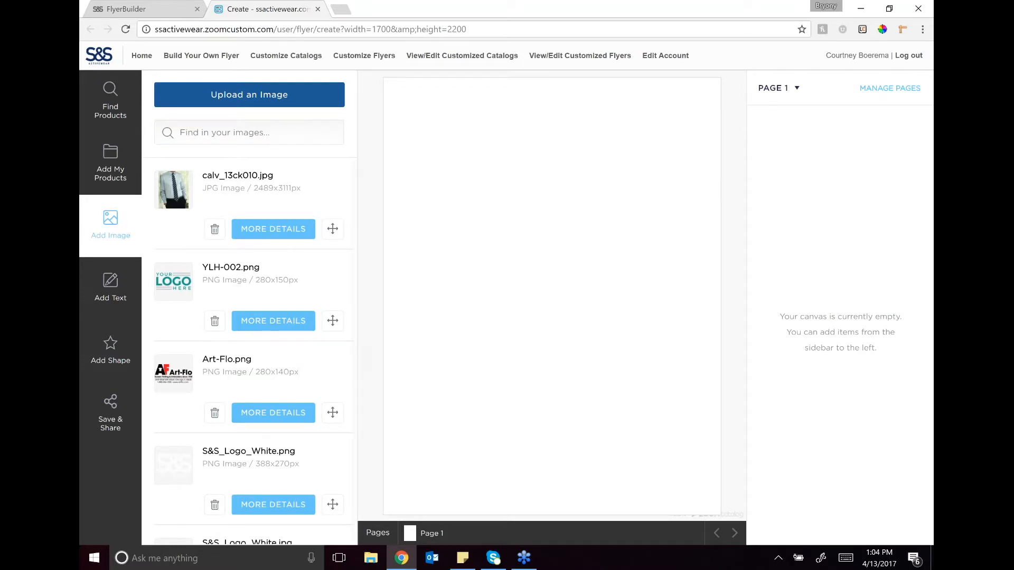
left_click(333, 322)
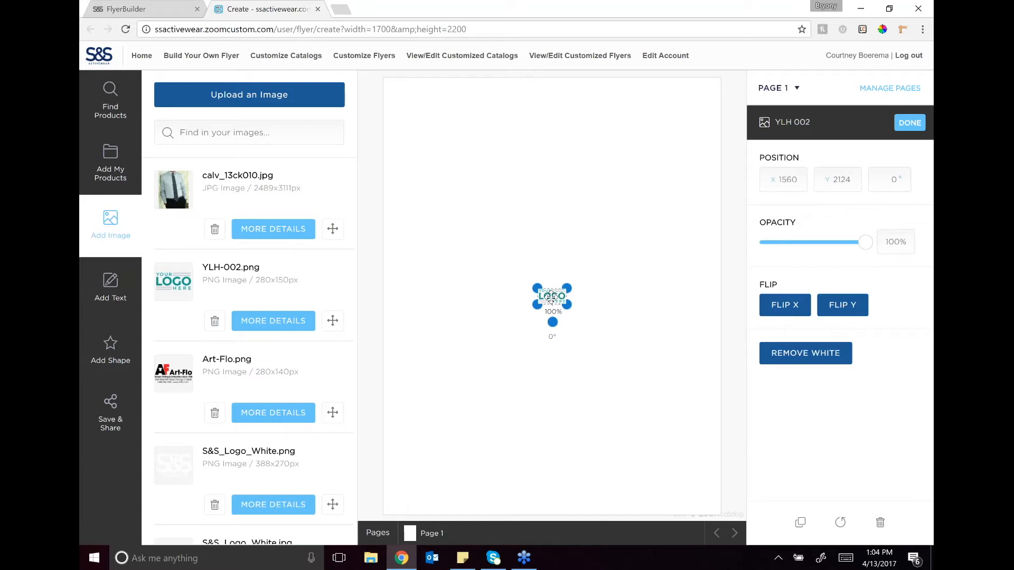
left_click_drag(556, 298, 535, 271)
left_click_drag(419, 122, 407, 93)
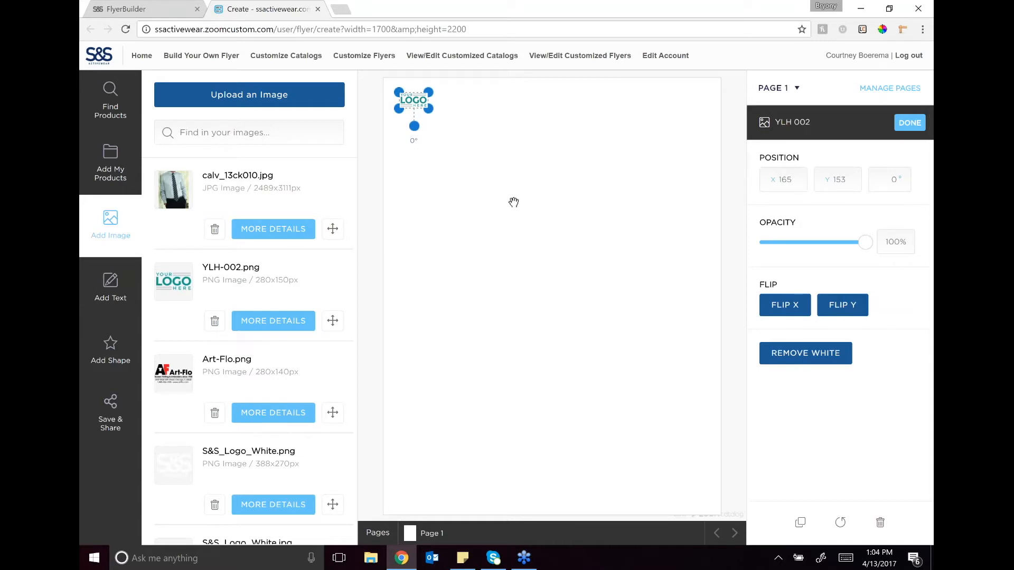
left_click_drag(432, 109, 477, 156)
left_click_drag(436, 113, 435, 113)
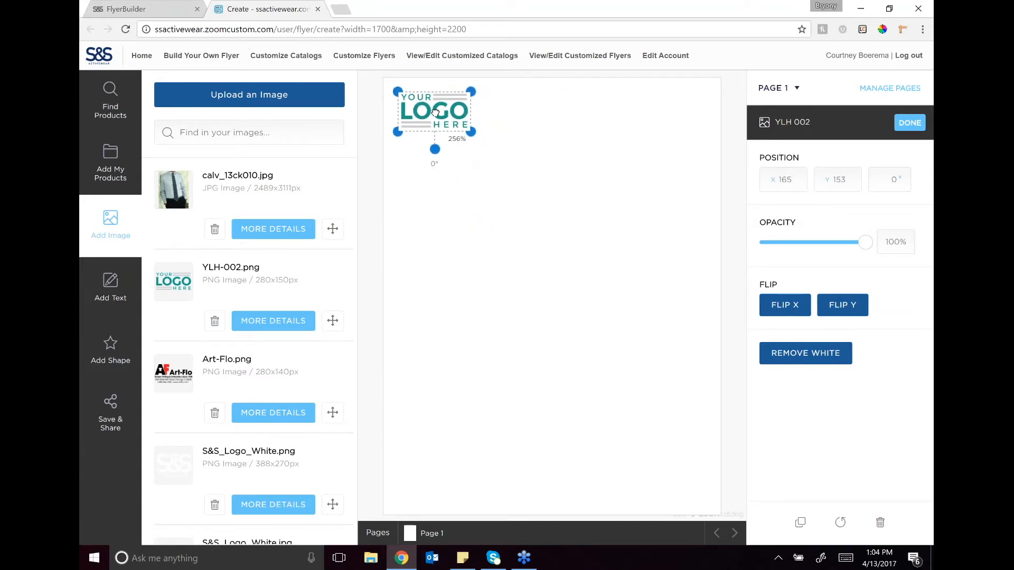
left_click(515, 222)
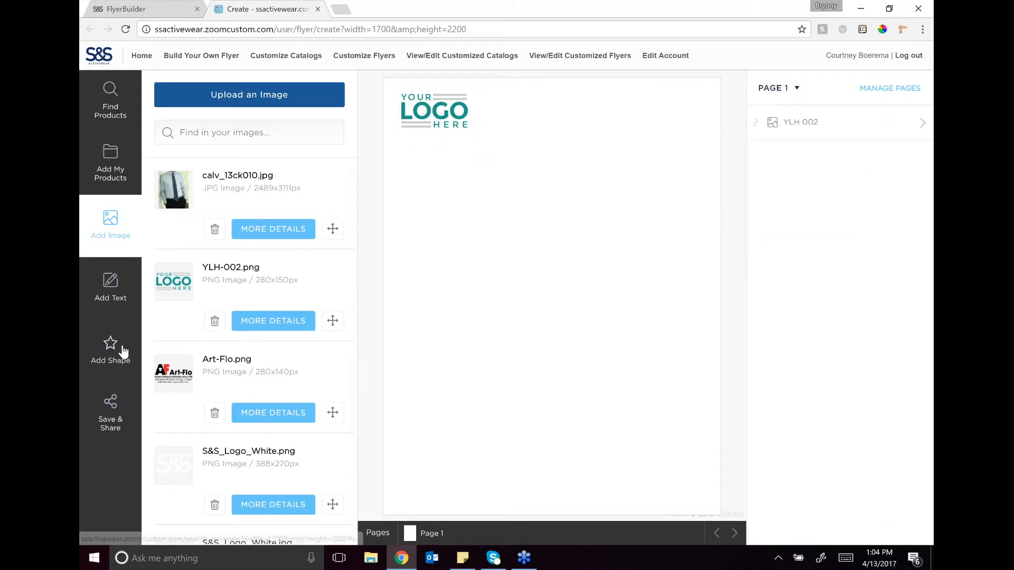
Step: Add a rectangle shape and form it into a thin bar spanning the full page width just below the logo
left_click(110, 352)
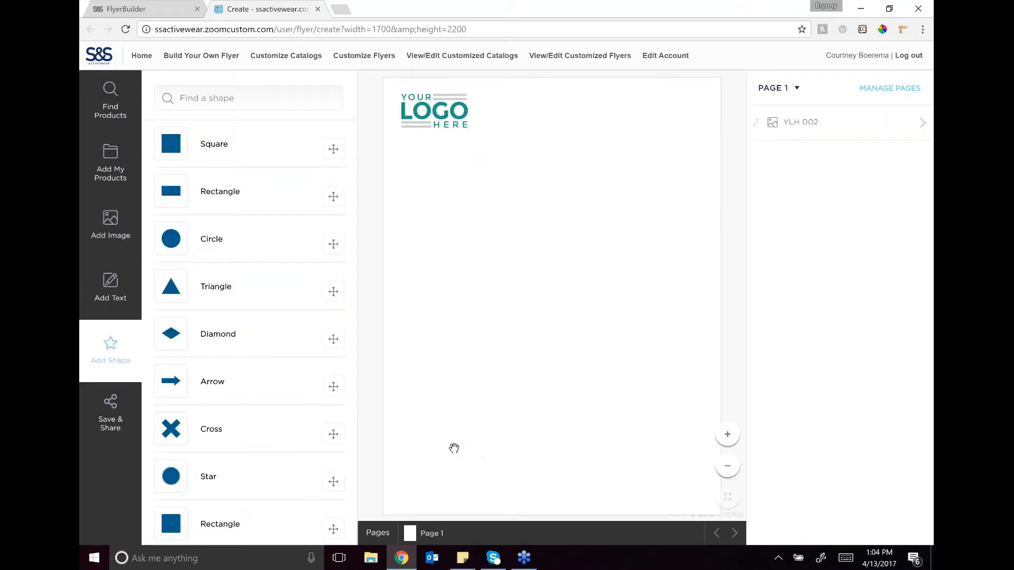
left_click(219, 191)
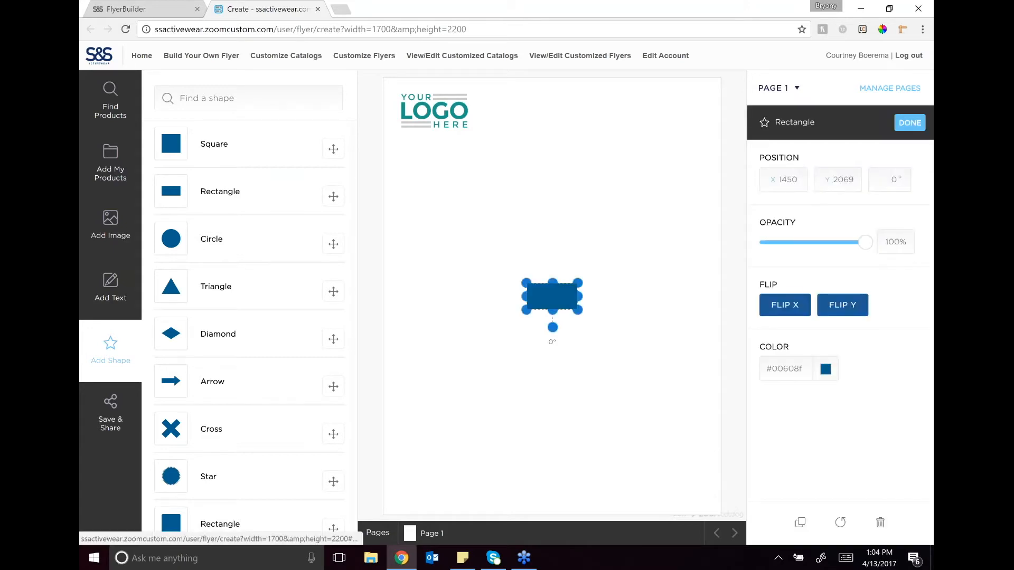
left_click_drag(552, 295, 727, 138)
left_click_drag(554, 164, 554, 139)
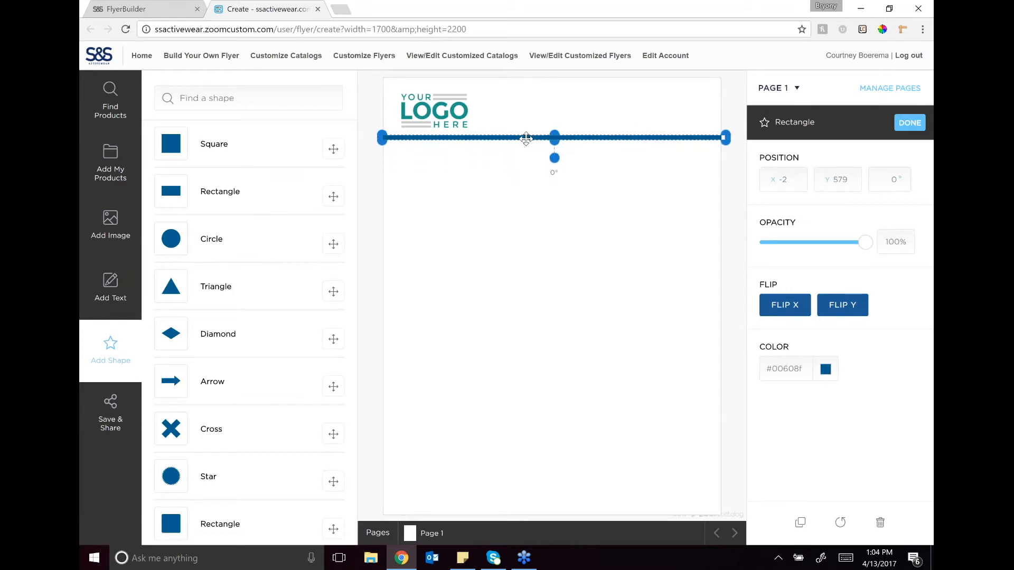
left_click_drag(525, 138, 527, 140)
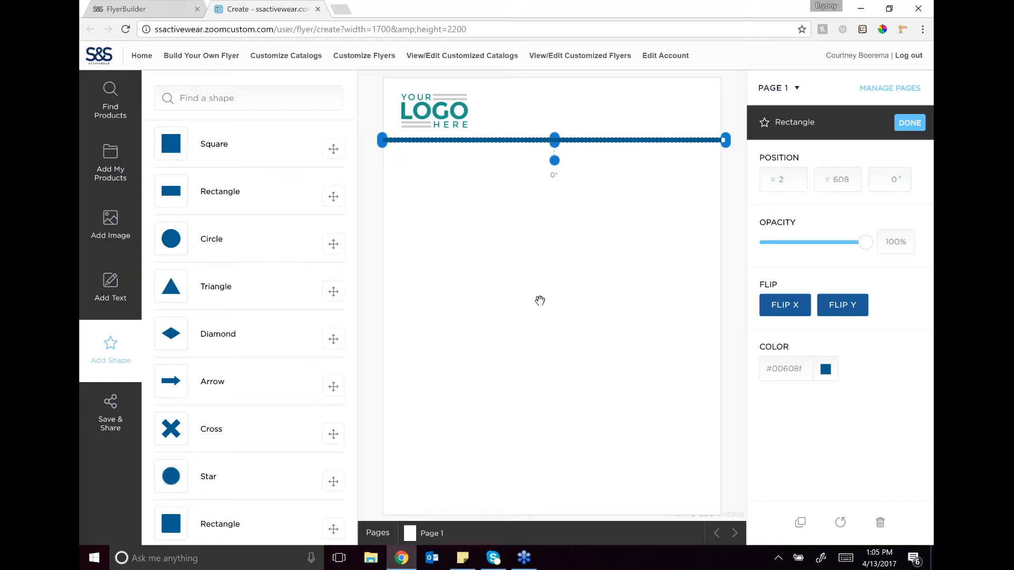
Step: Add a Geneva text box reading "Call to order!" with the company phone number on a second line
left_click(112, 288)
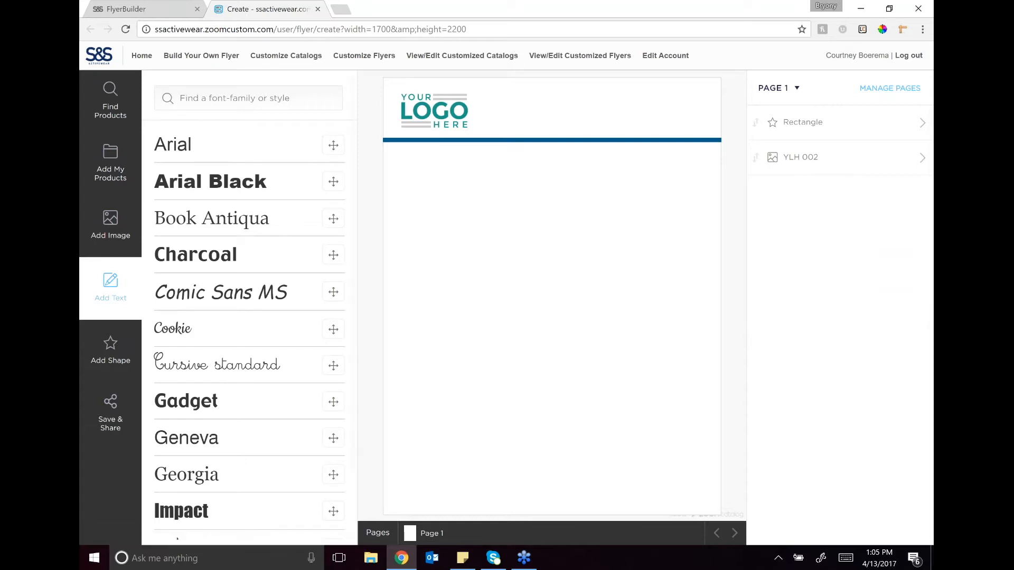
scroll(312, 417, "down", 2)
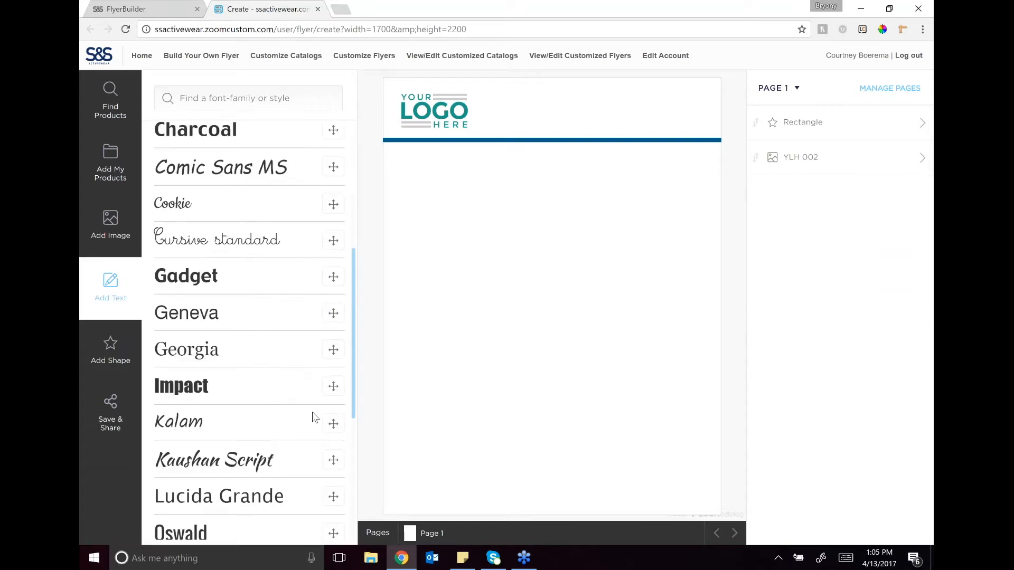
left_click(333, 314)
type("Call")
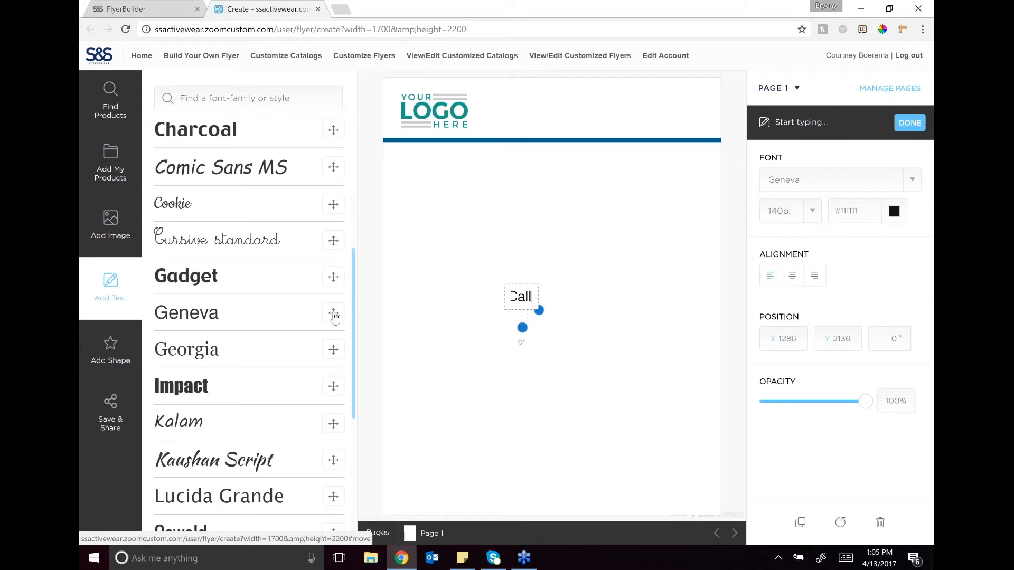
type(" to order!")
key("Return")
type("888-888-888")
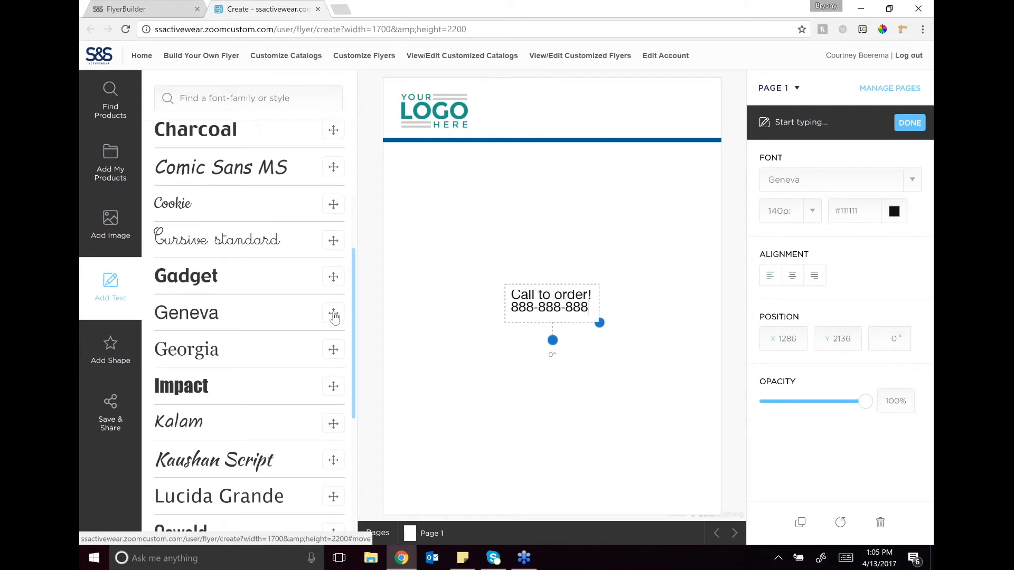
type("8")
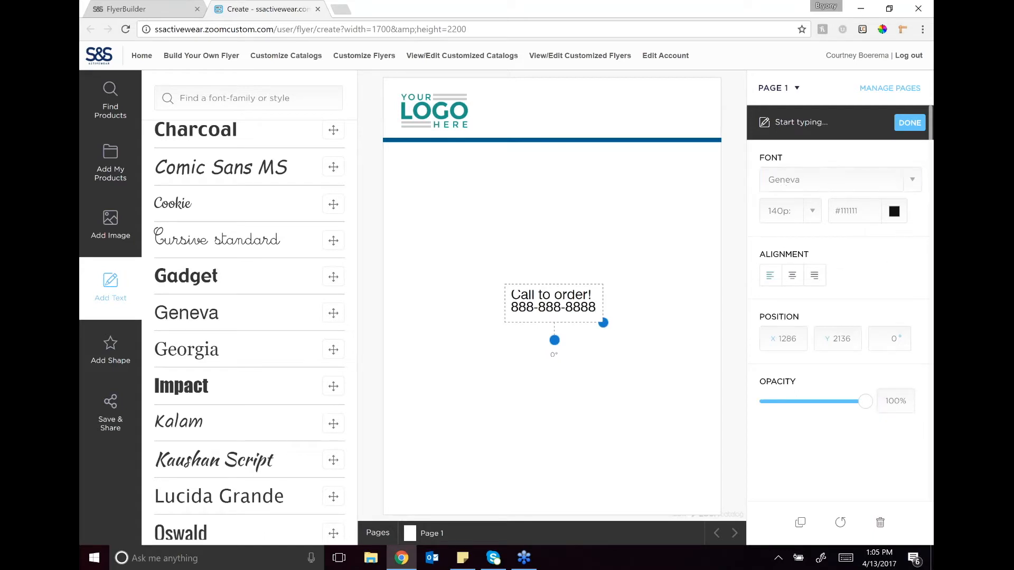
Step: Color the call-to-order text blue #2d669a and align it to the right
left_click(894, 212)
left_click(821, 338)
left_click(842, 299)
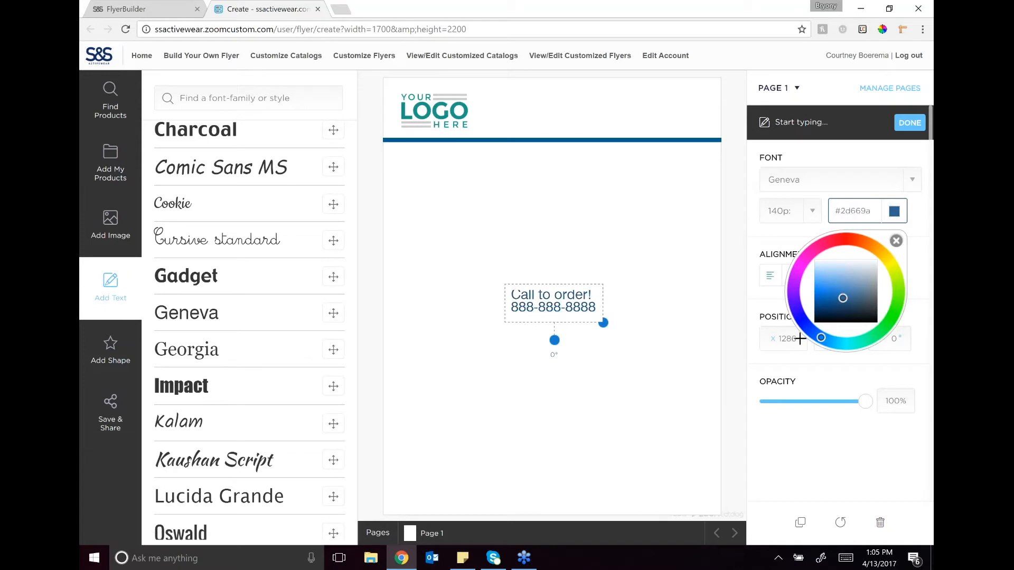
left_click(836, 385)
left_click(814, 275)
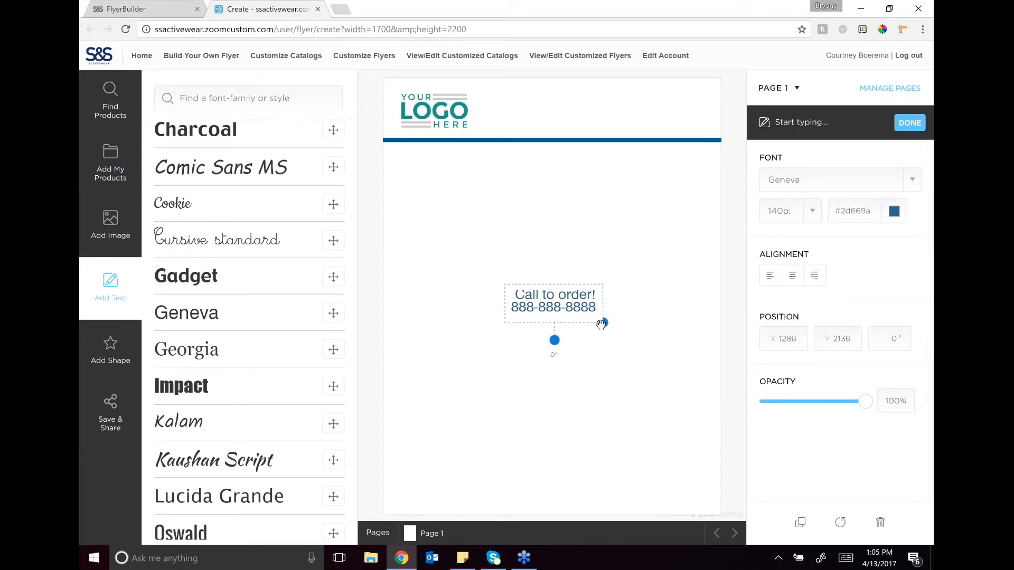
Step: Enlarge the call-to-order text to a font size of about 144 and place it in the flyer's upper-right corner above the bar
mouse_move(603, 323)
left_mouse_down()
mouse_move(632, 352)
mouse_move(605, 323)
left_mouse_up()
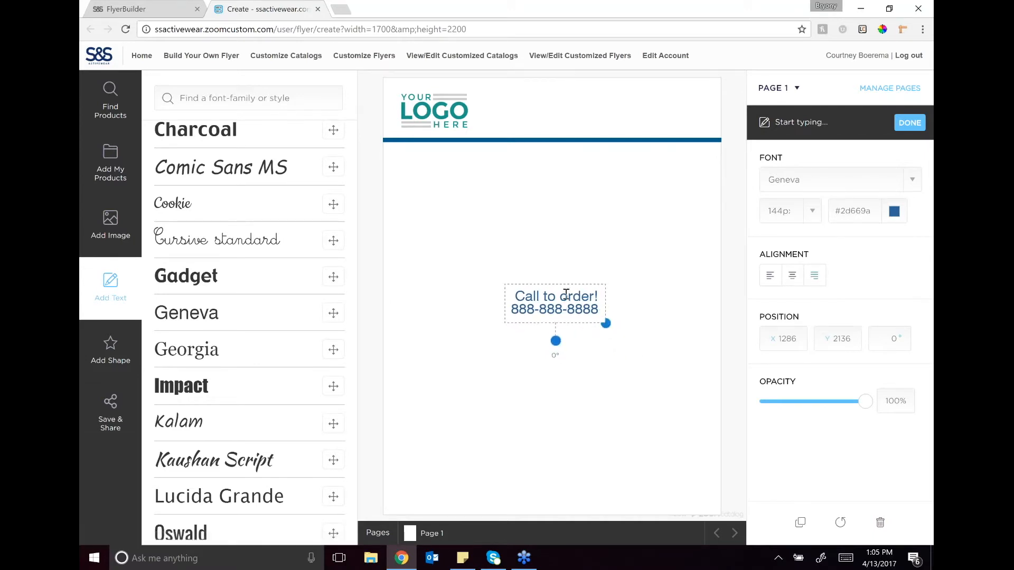
left_click_drag(566, 286, 672, 99)
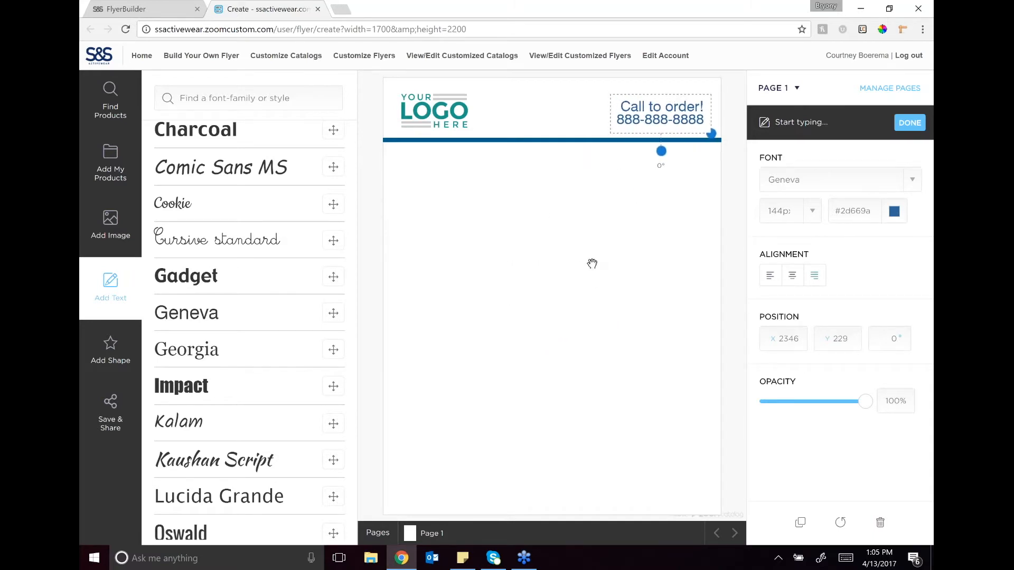
left_click(592, 264)
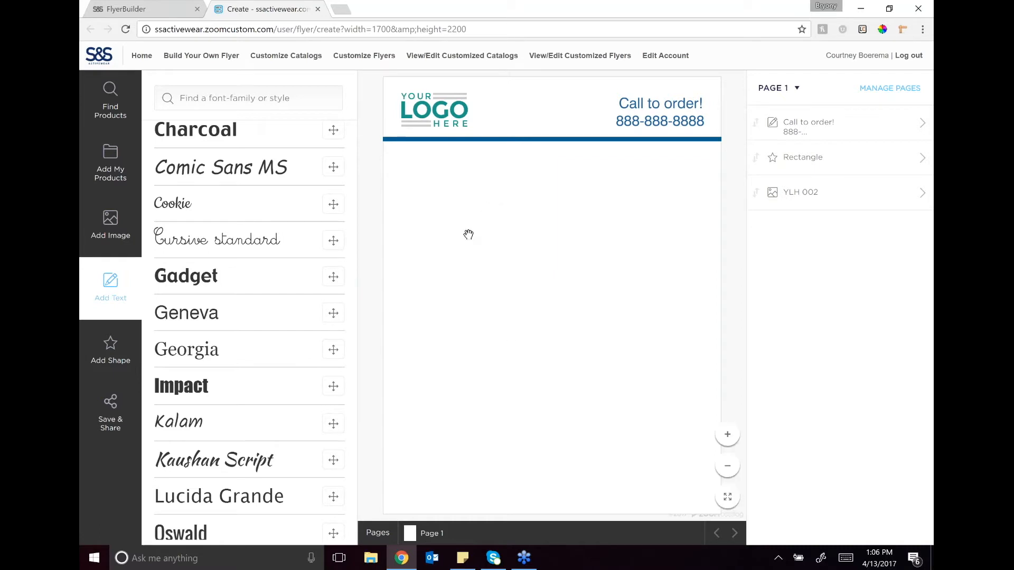
Step: Search the S&S product catalog for "polo"
left_click(118, 111)
left_click(233, 96)
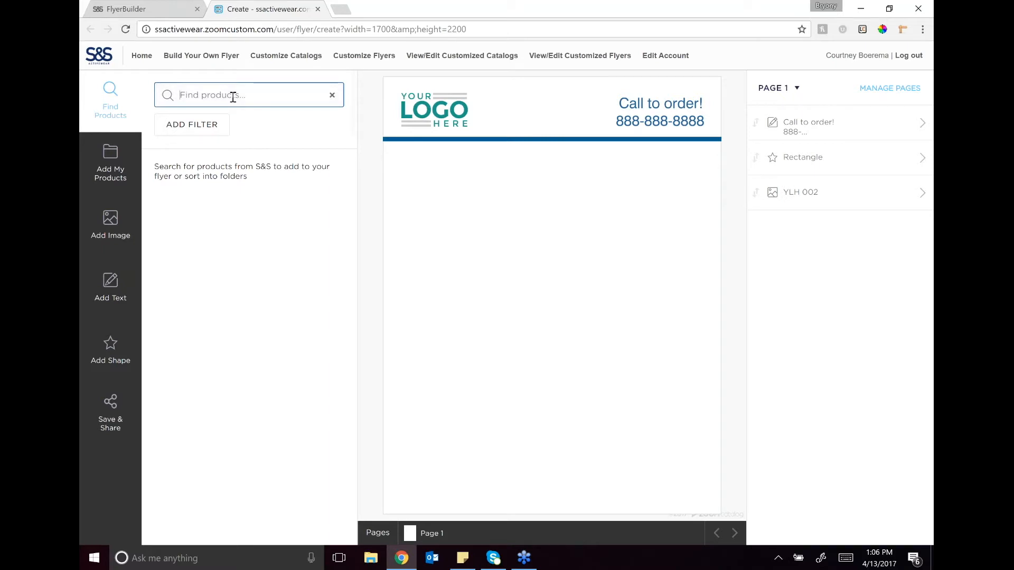
type("polo")
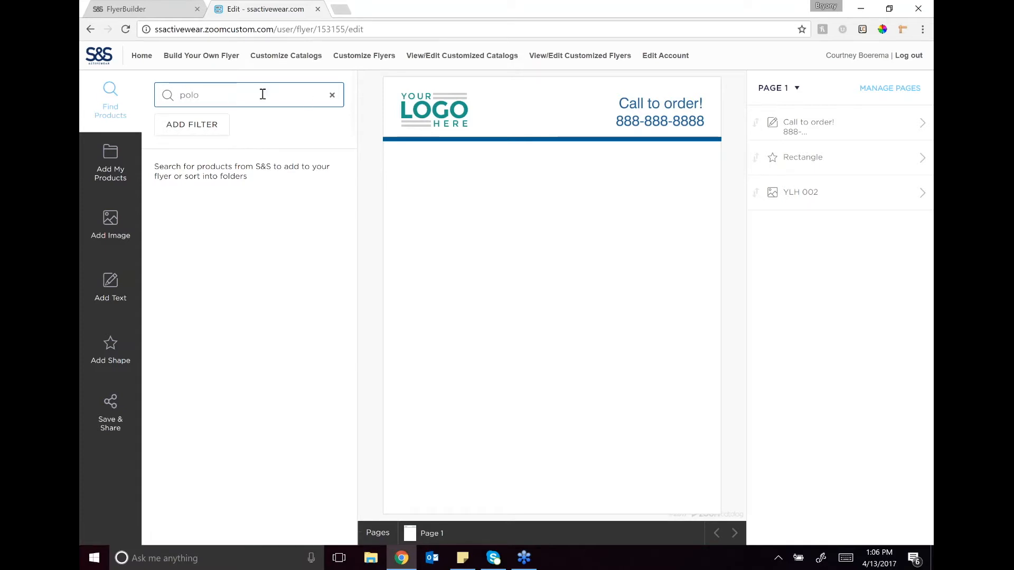
key("Return")
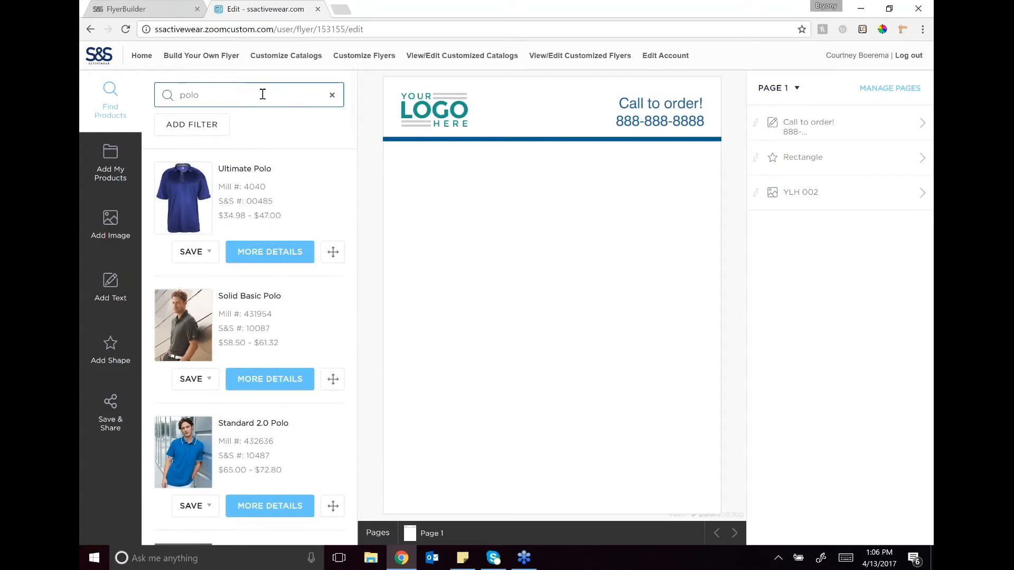
Step: Review the Solid Basic Polo's product description, available sizes and colors, and pricing per size
scroll(251, 214, "down", 2)
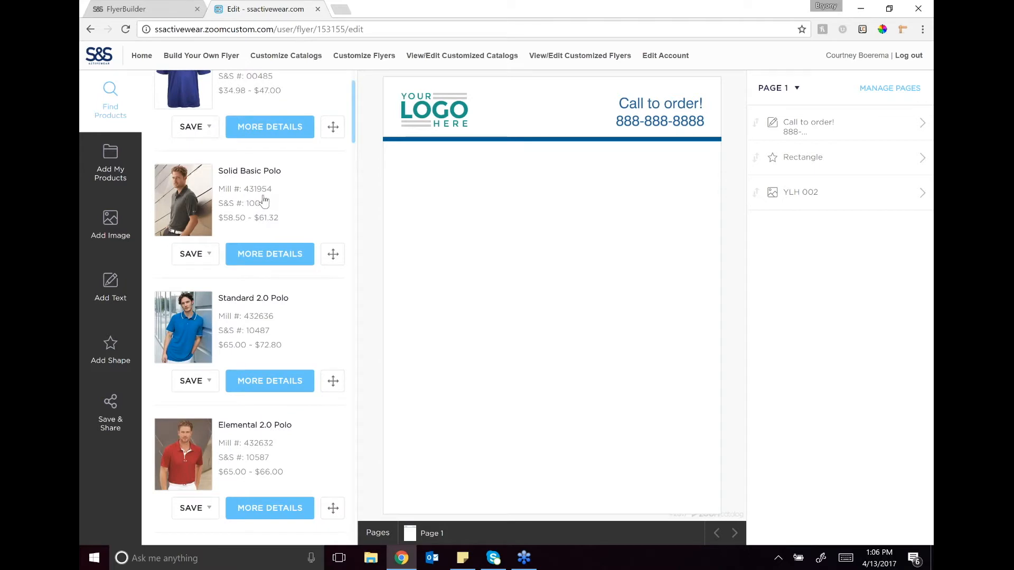
left_click(270, 254)
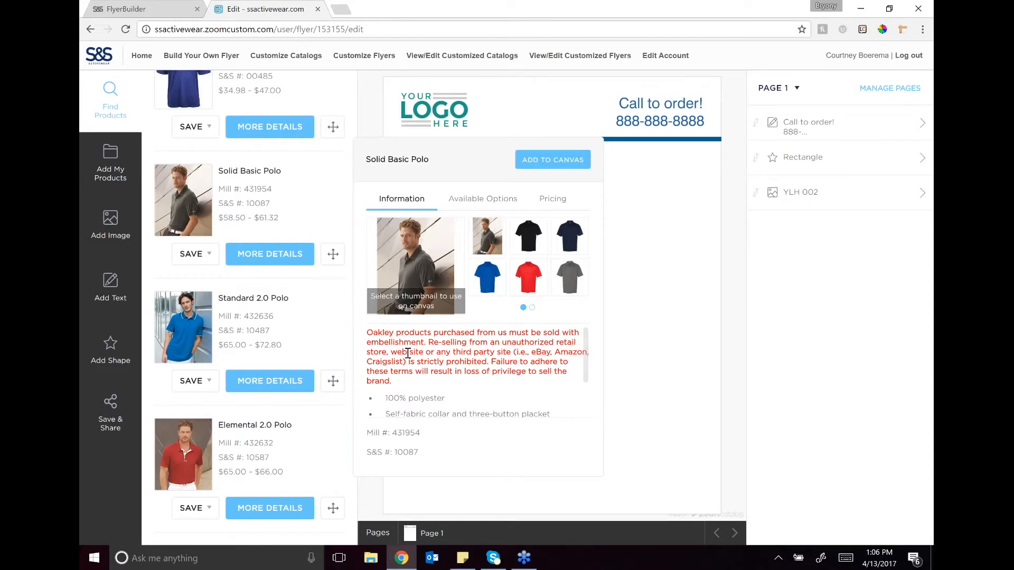
left_click_drag(585, 347, 584, 401)
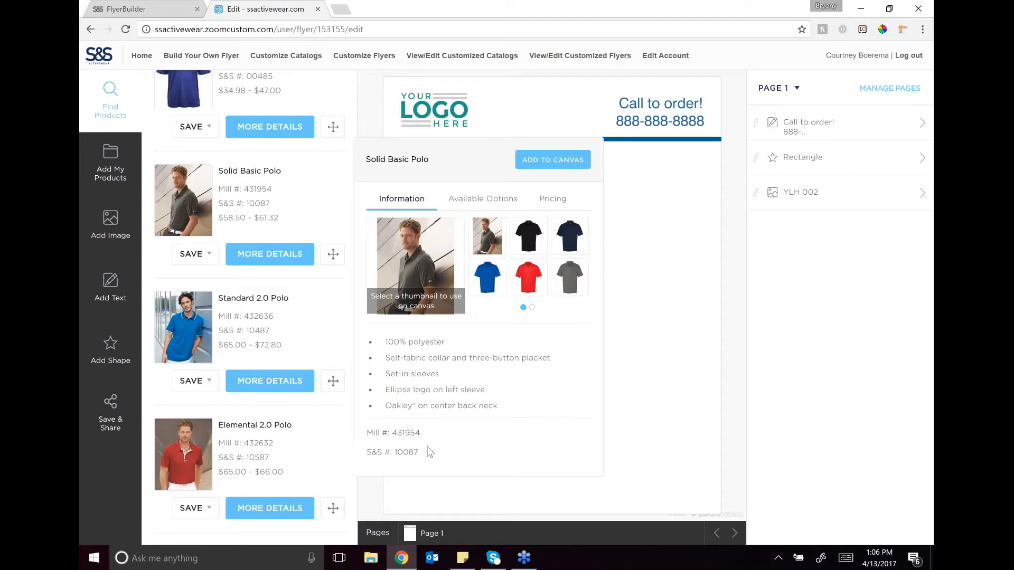
left_click(481, 198)
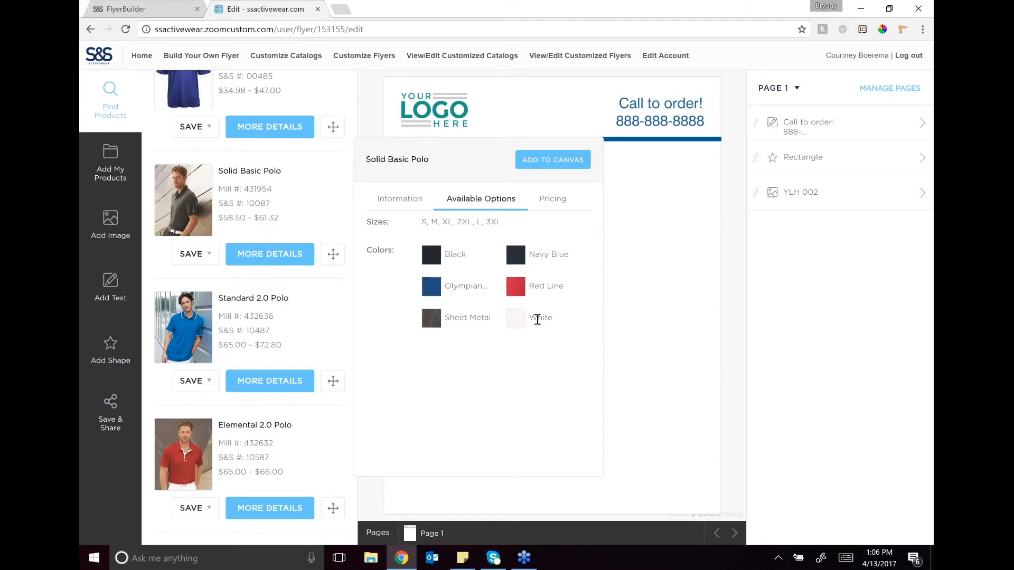
left_click(554, 199)
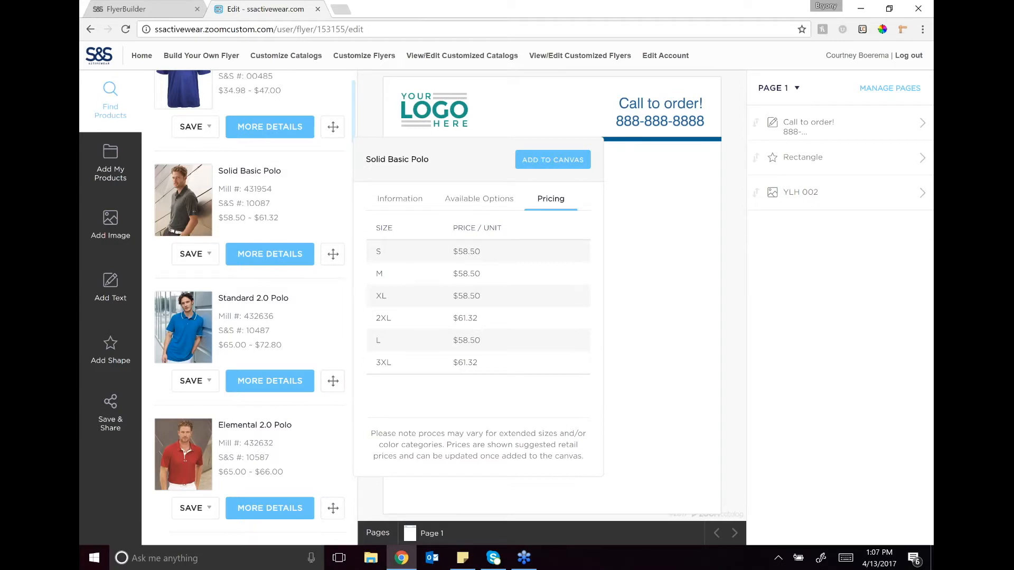
Step: Save the Solid Basic Polo to a new folder named "Polos for" followed by the customer's first name
left_click(209, 258)
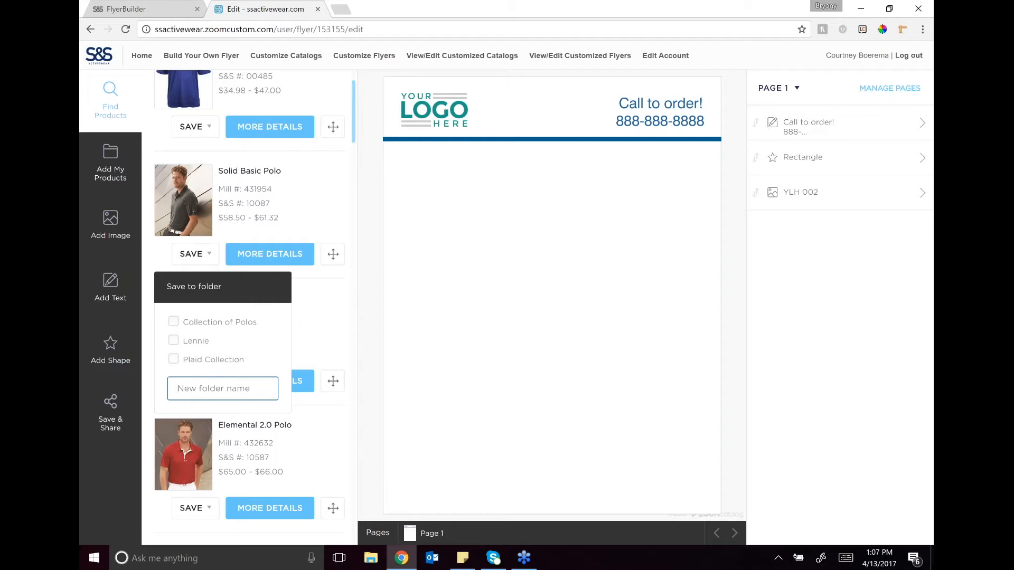
type("Polos for Kim")
key("Return")
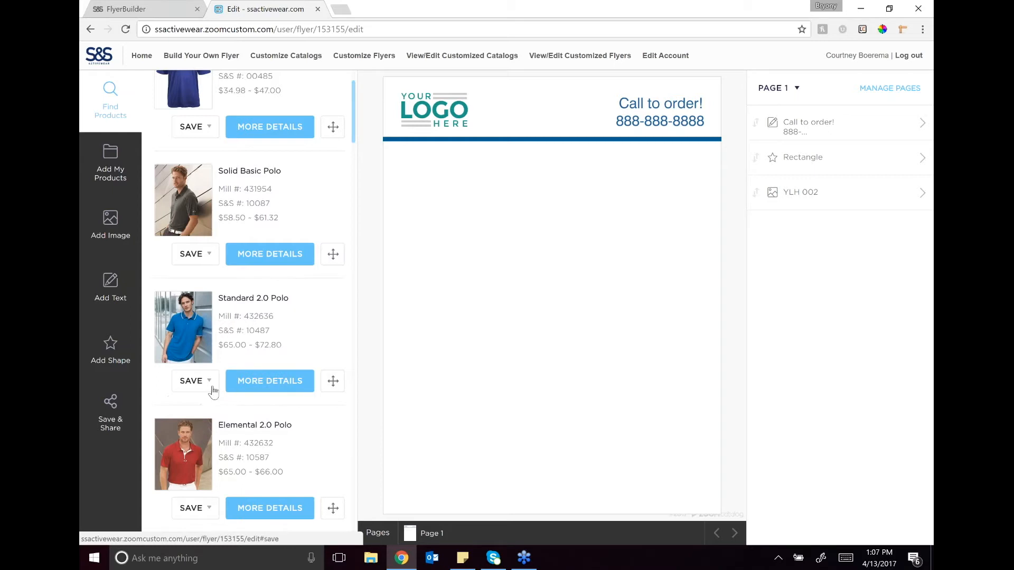
Step: Save the Standard 2.0 Polo and the Elemental 2.0 Polo to the customer's polo folder
left_click(212, 388)
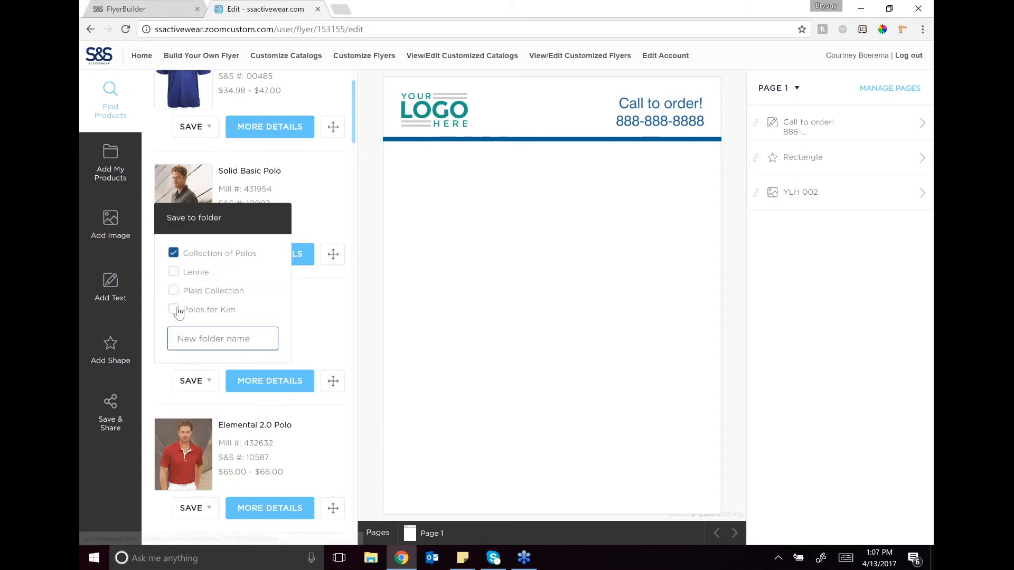
scroll(221, 396, "down", 2)
left_click(212, 388)
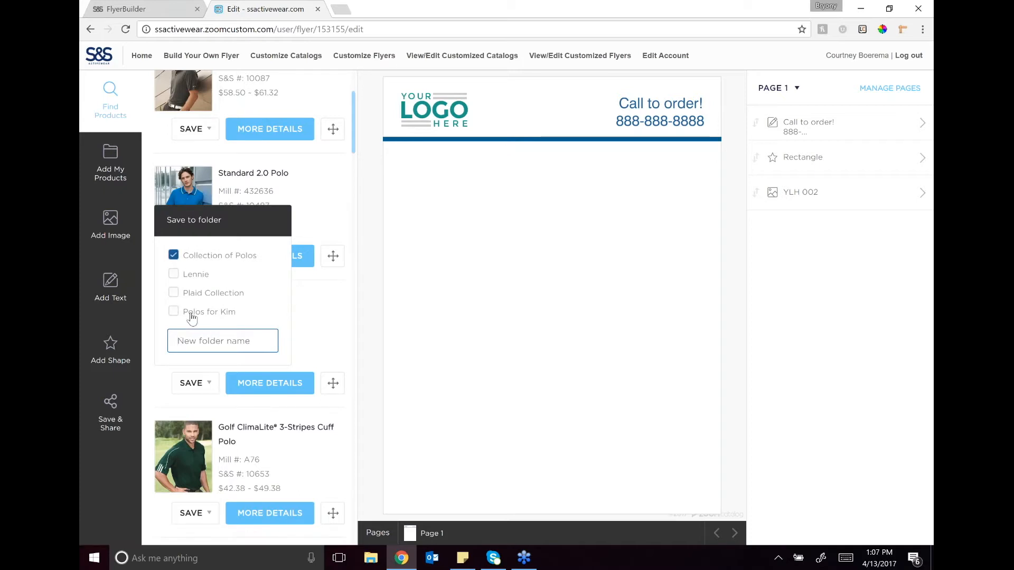
left_click(174, 312)
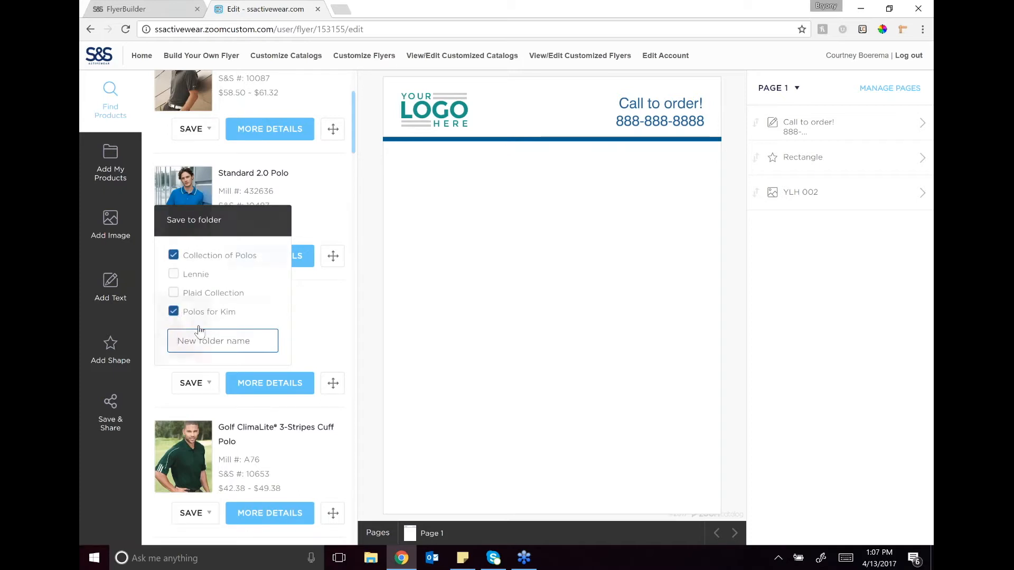
Step: Save the Women's Solana Polo, Golf ClimaLite 3-Stripes Cuff Polo and Women's Basic Polo to the customer's polo folder
scroll(248, 306, "down", 4)
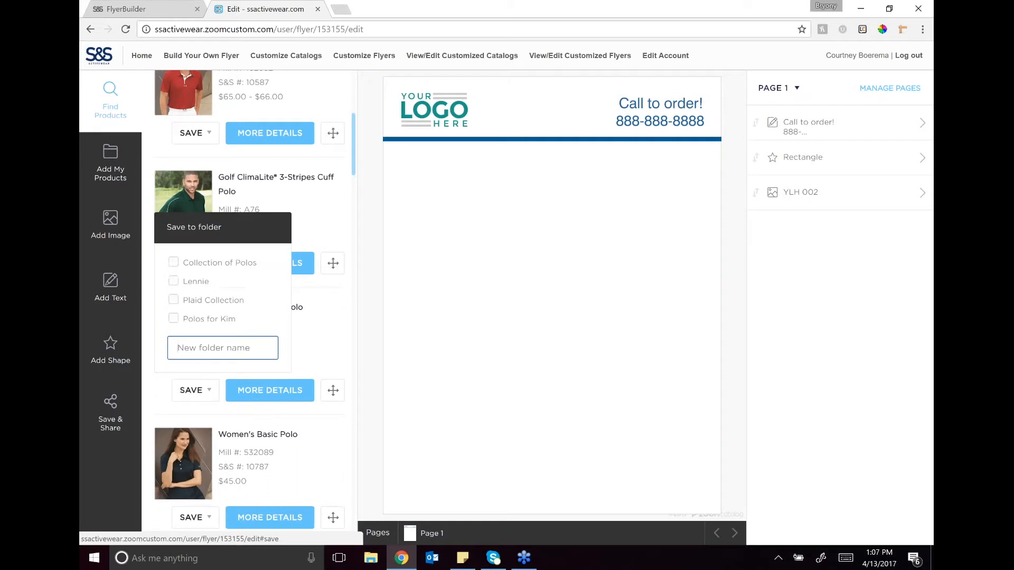
left_click(173, 319)
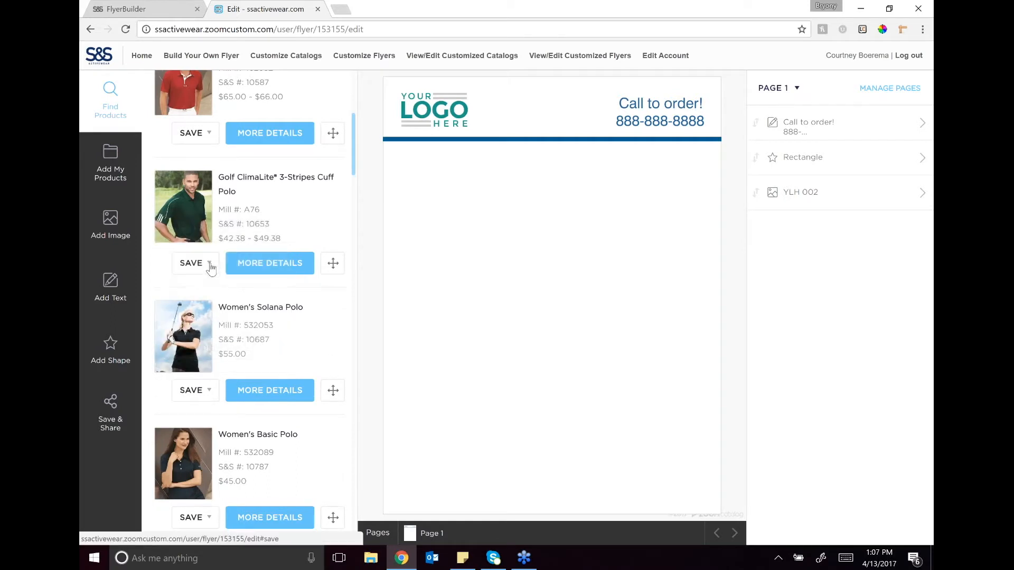
left_click(210, 263)
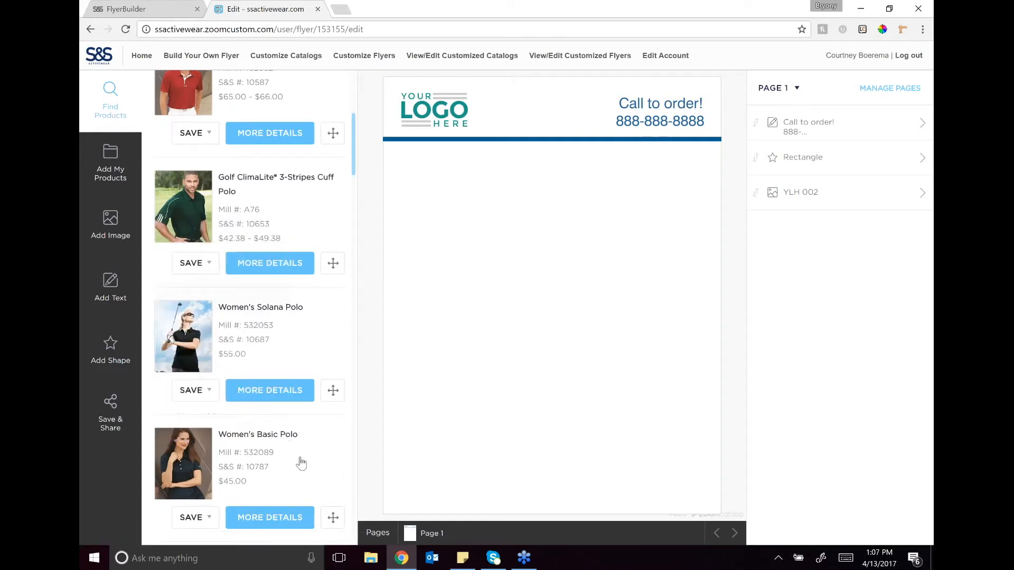
scroll(296, 459, "down", 2)
left_click(210, 395)
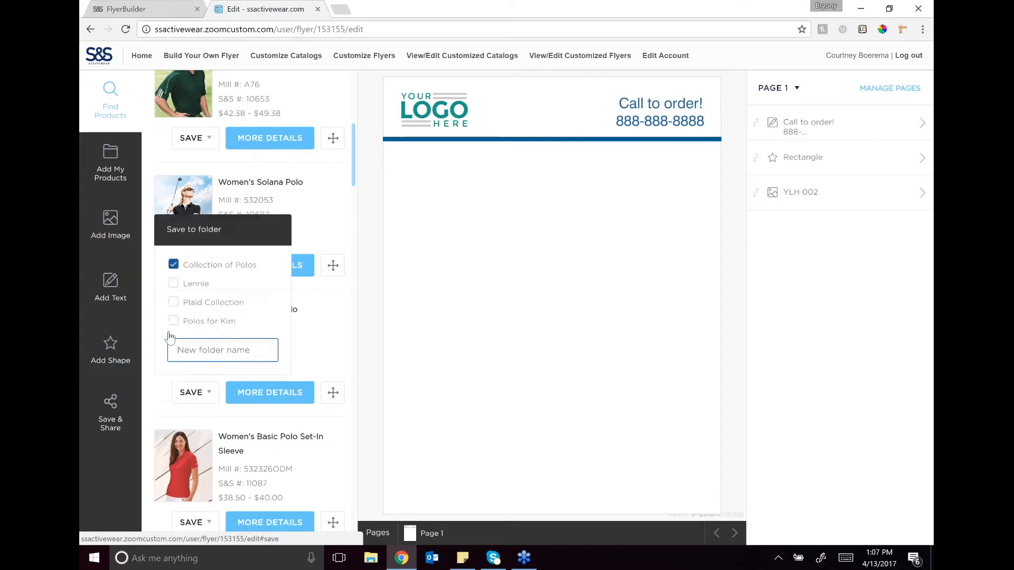
left_click(176, 322)
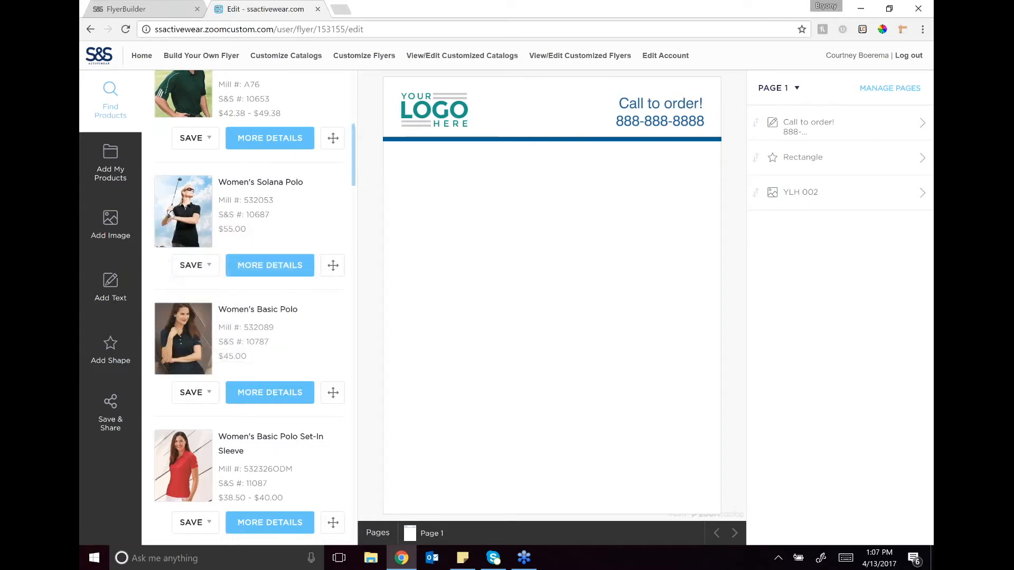
Step: Save the Women's Basic Polo Set-In Sleeve, Warren Polo 2.0 and Golf ClimaLite Piped Polo to the customer's polo folder
scroll(306, 438, "down", 2)
left_click(212, 399)
left_click(174, 326)
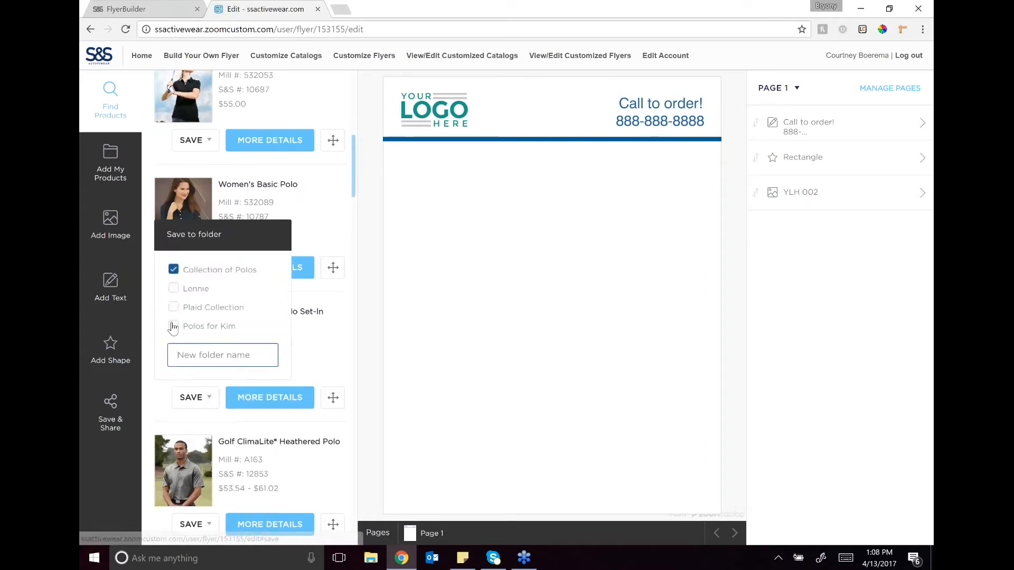
scroll(236, 429, "down", 2)
scroll(235, 429, "down", 2)
left_click(210, 401)
left_click(173, 330)
scroll(247, 454, "down", 2)
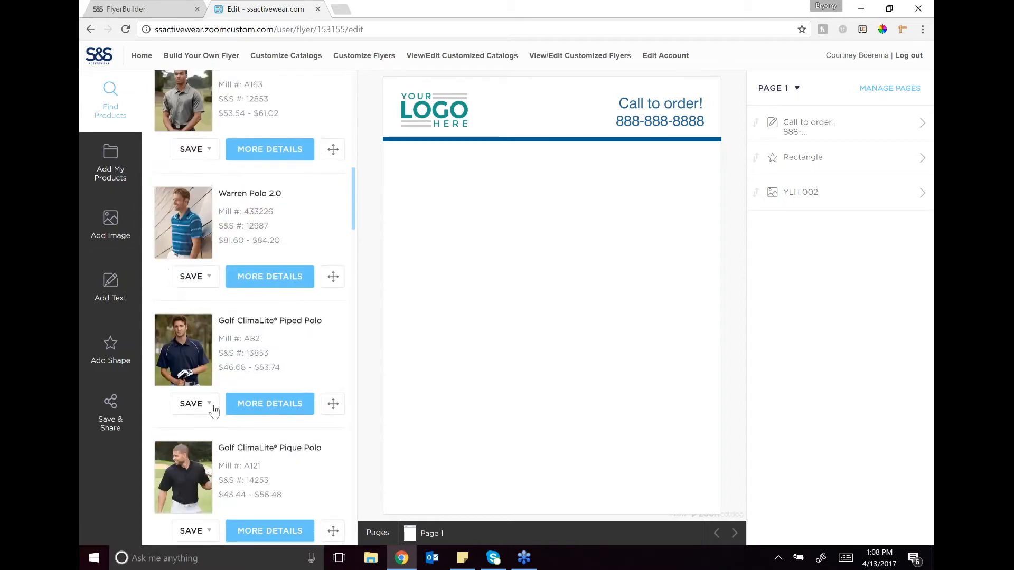
left_click(210, 403)
left_click(174, 332)
Step: Open the customer's polo folder among the saved products and review the polos it contains
left_click(108, 172)
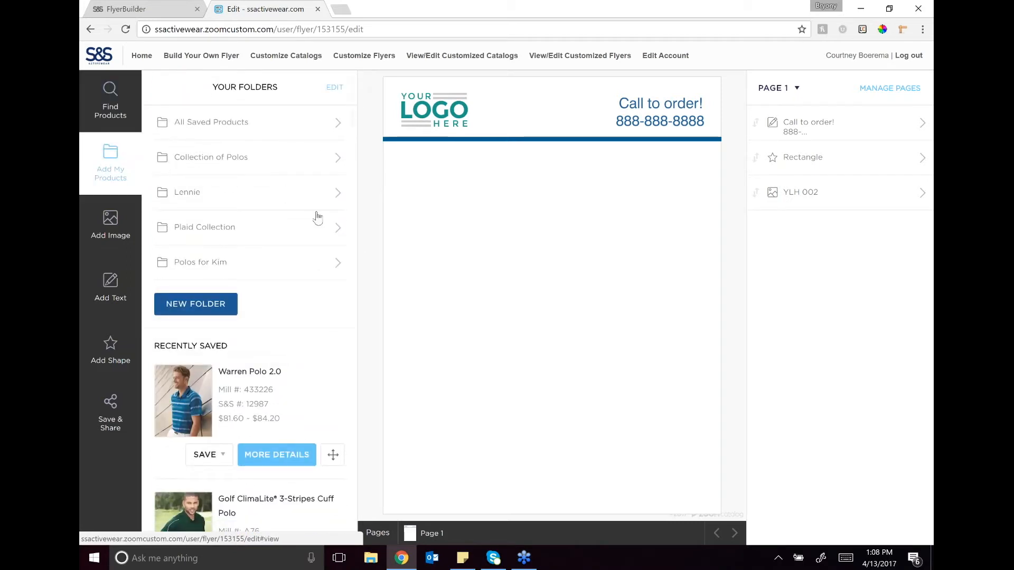
left_click(201, 264)
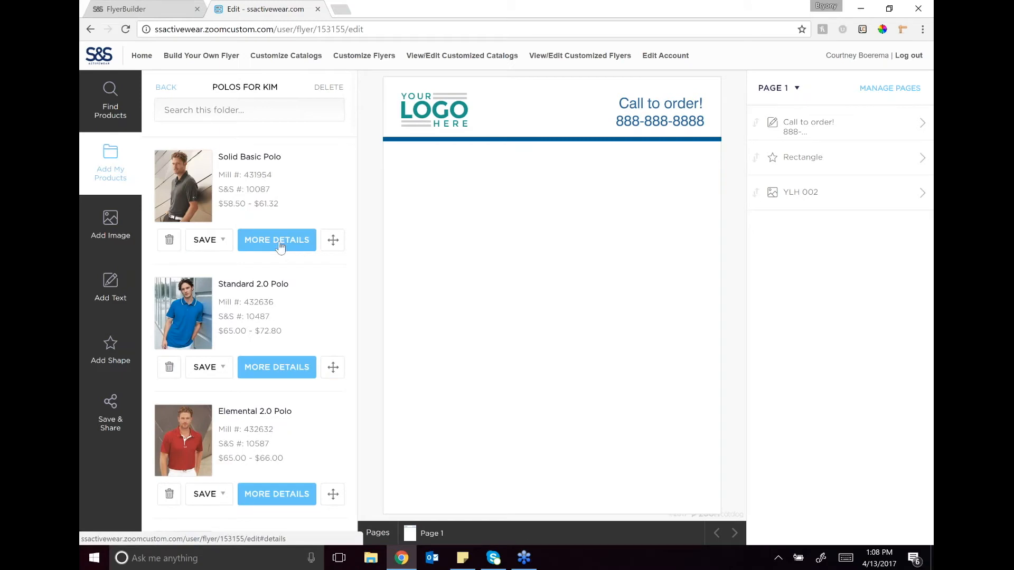
scroll(279, 237, "down", 8)
scroll(267, 261, "down", 2)
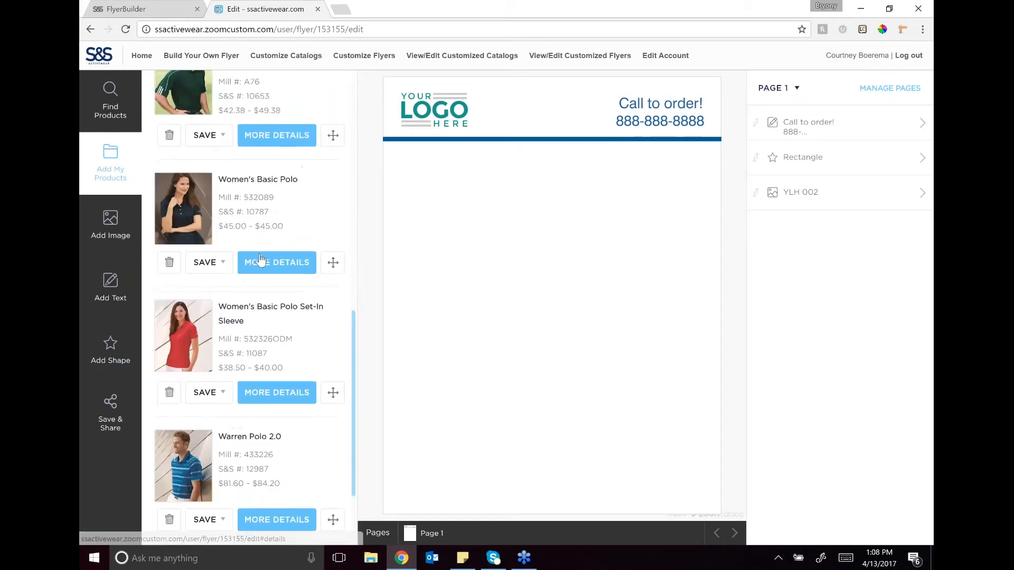
scroll(267, 261, "up", 6)
scroll(277, 254, "up", 2)
scroll(277, 253, "up", 3)
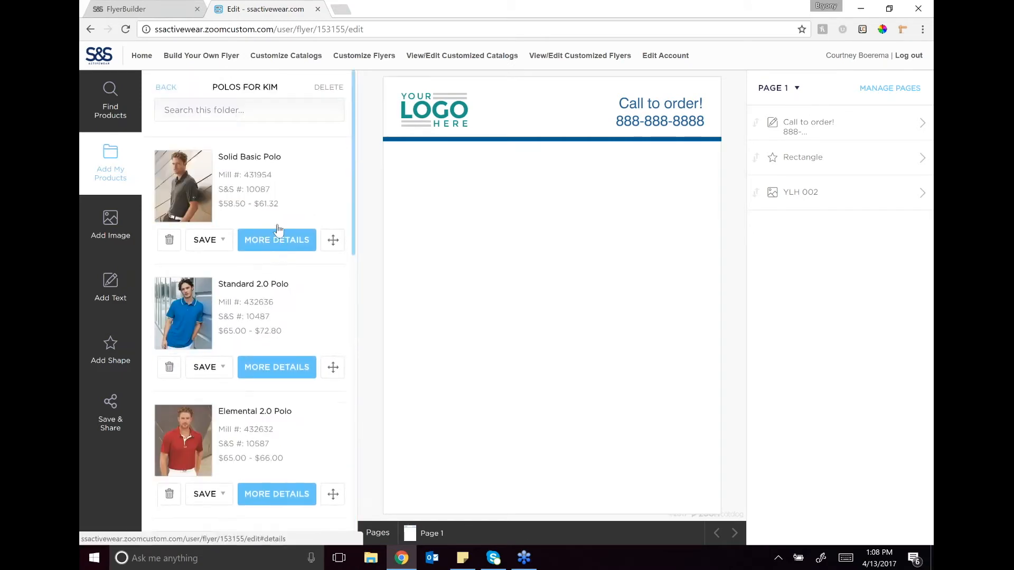
Step: Add the Solid Basic Polo to the flyer and place it just below the header bar at about X 203, Y 790
left_click(331, 242)
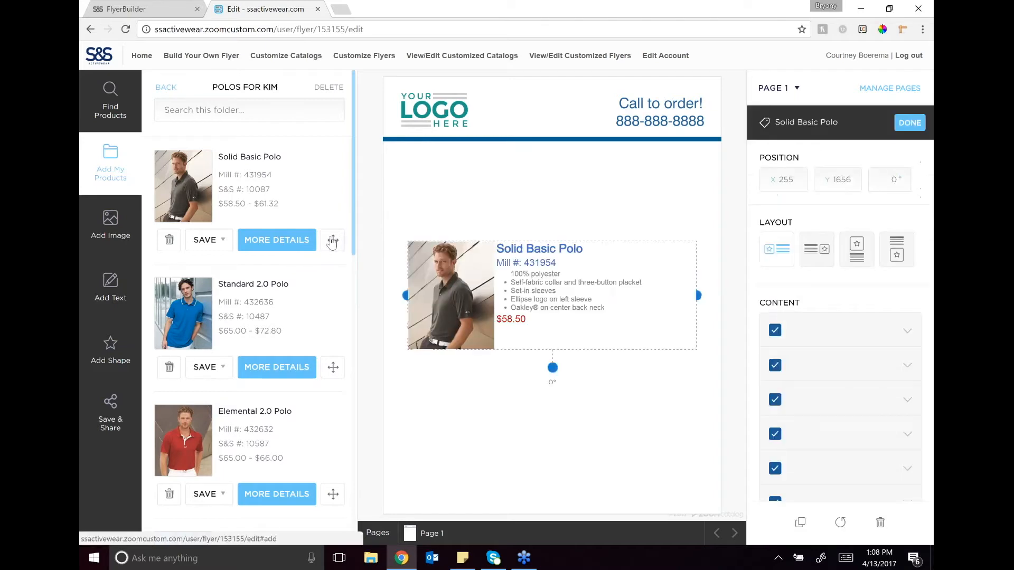
left_click_drag(453, 280, 448, 194)
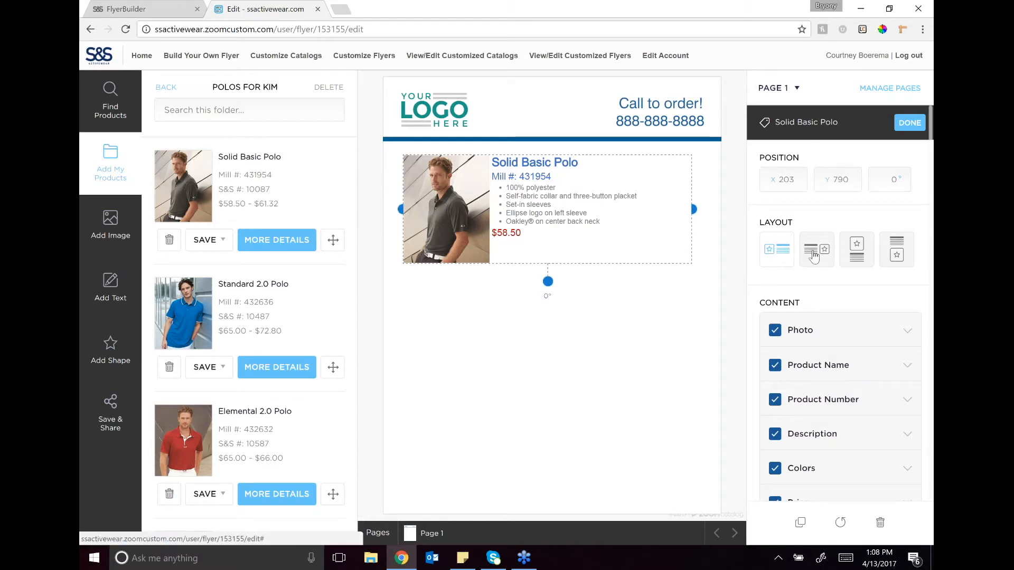
Step: Try the layouts with the photo right of and above the Solid Basic Polo's text, and restore the photo-left layout
left_click(814, 256)
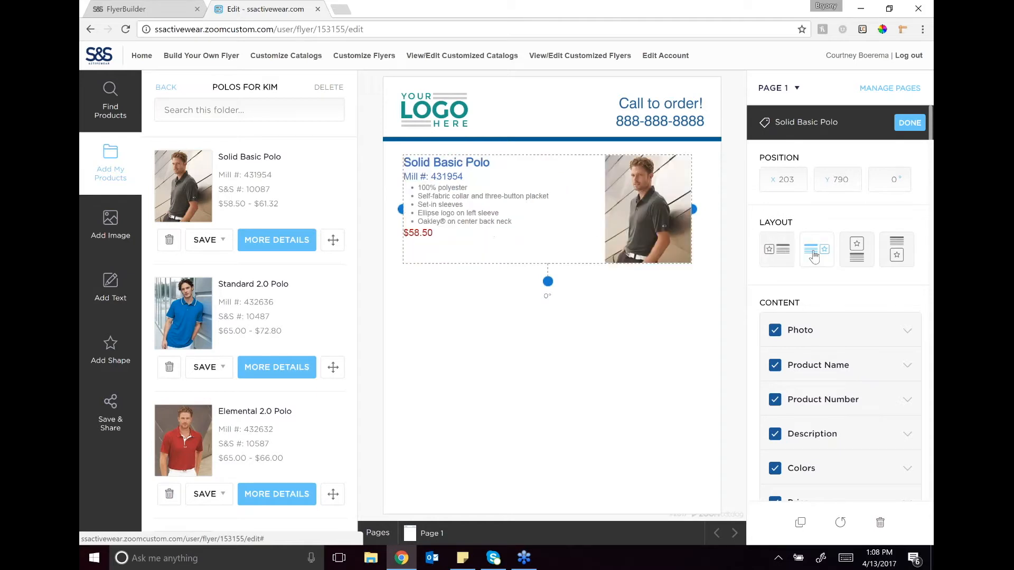
left_click(854, 258)
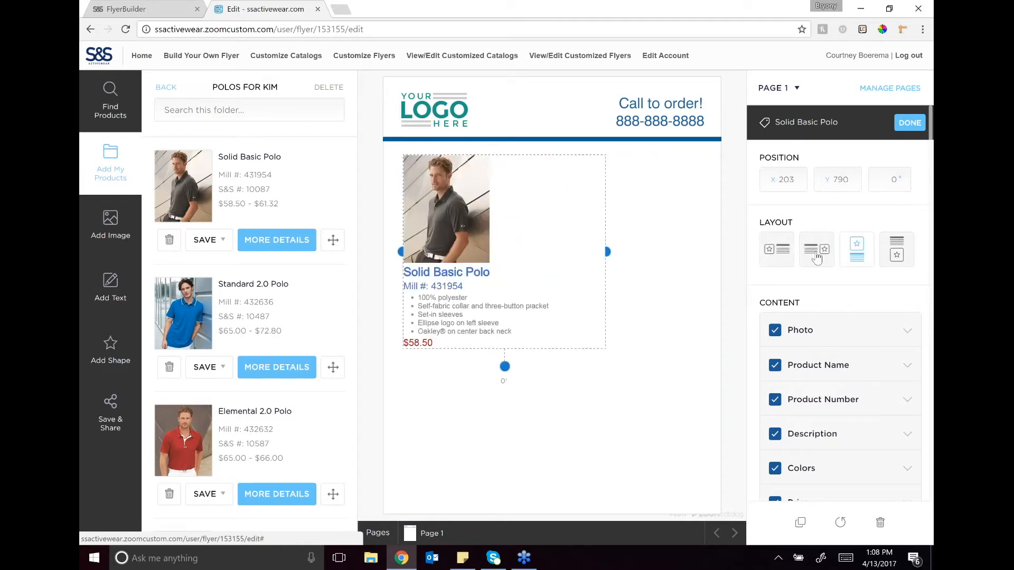
left_click(771, 261)
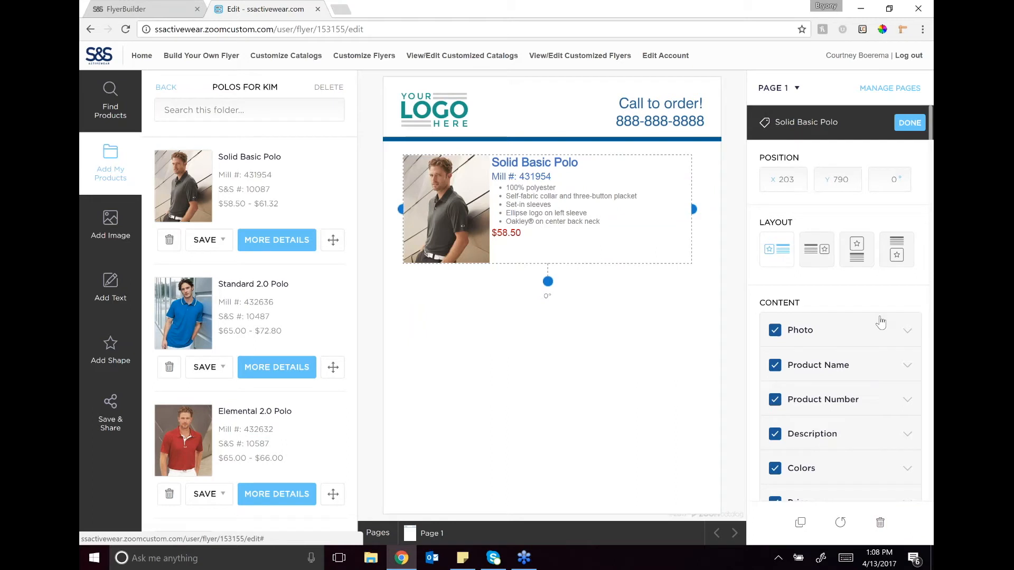
Step: Browse the Solid Basic Polo's alternative photos, try the navy and black shirts, and restore the model photo
left_click(906, 331)
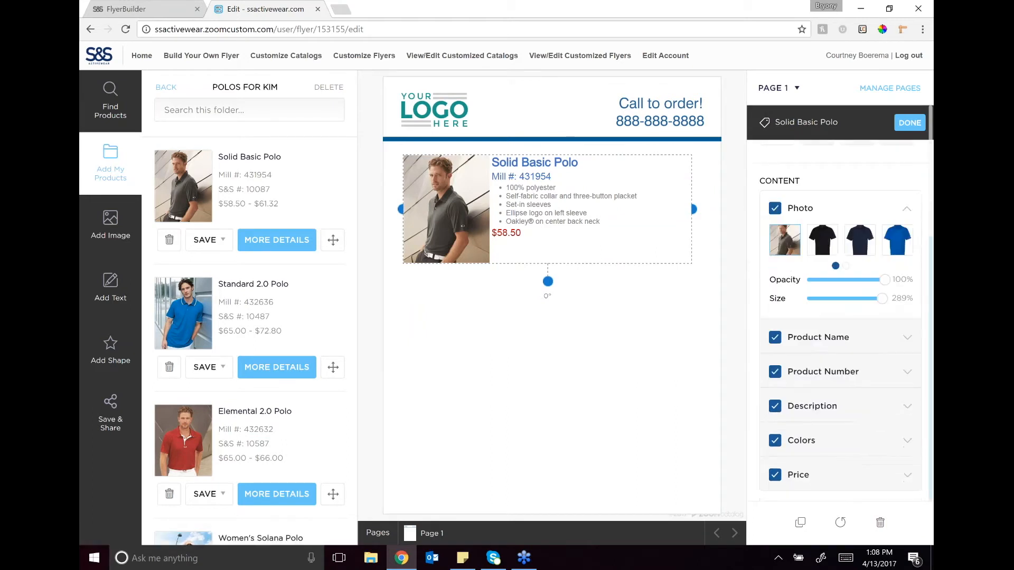
left_click(846, 266)
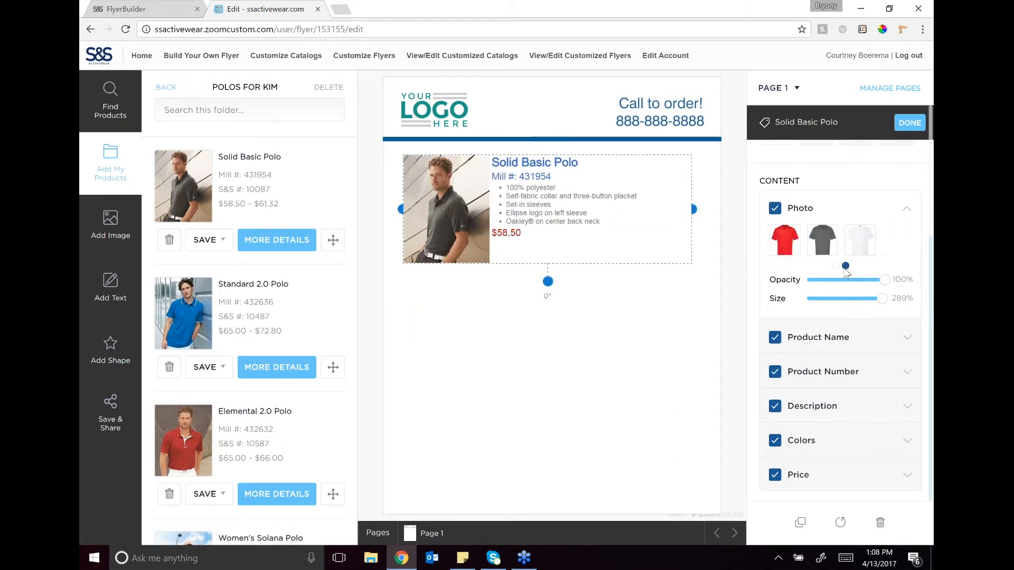
left_click(835, 267)
left_click(866, 246)
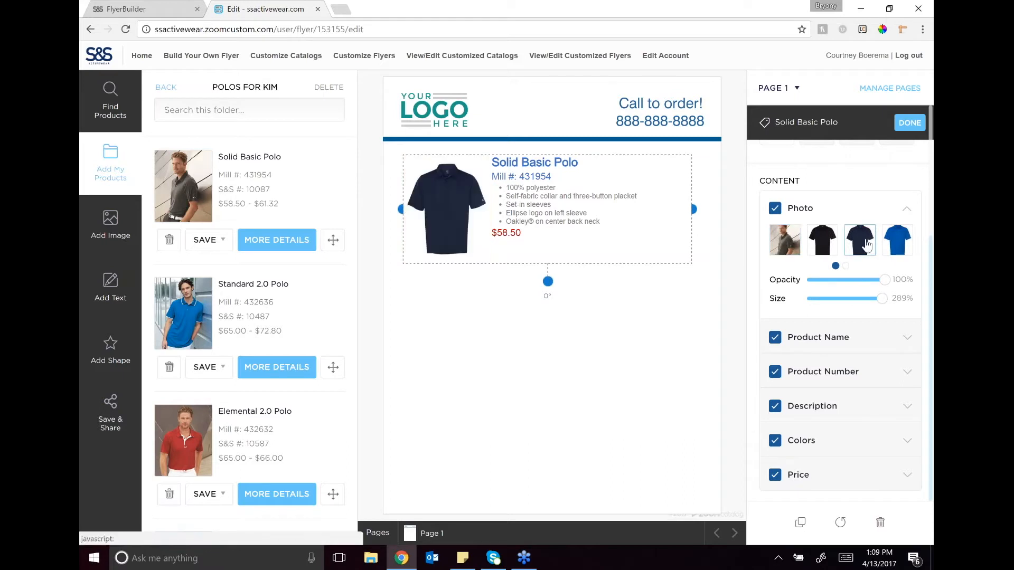
left_click(827, 248)
left_click(795, 249)
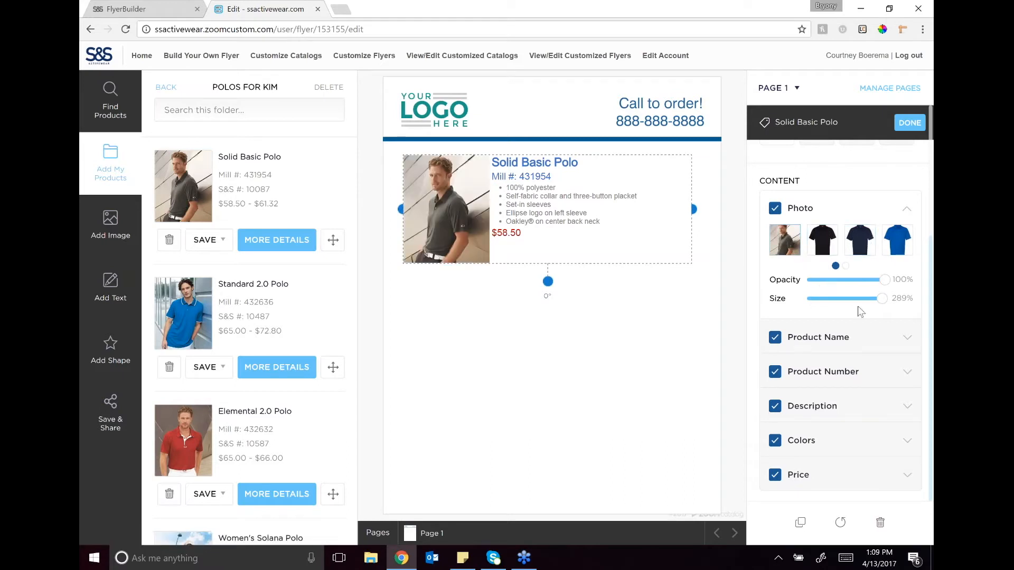
Step: Hide the product name of the Solid Basic Polo on the flyer and show it again
left_click(905, 338)
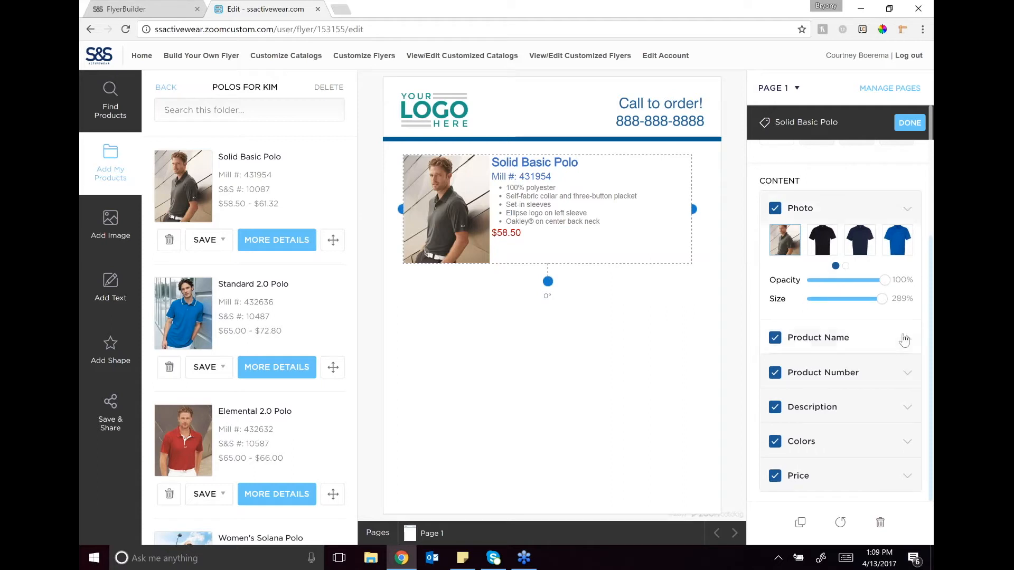
left_click(851, 266)
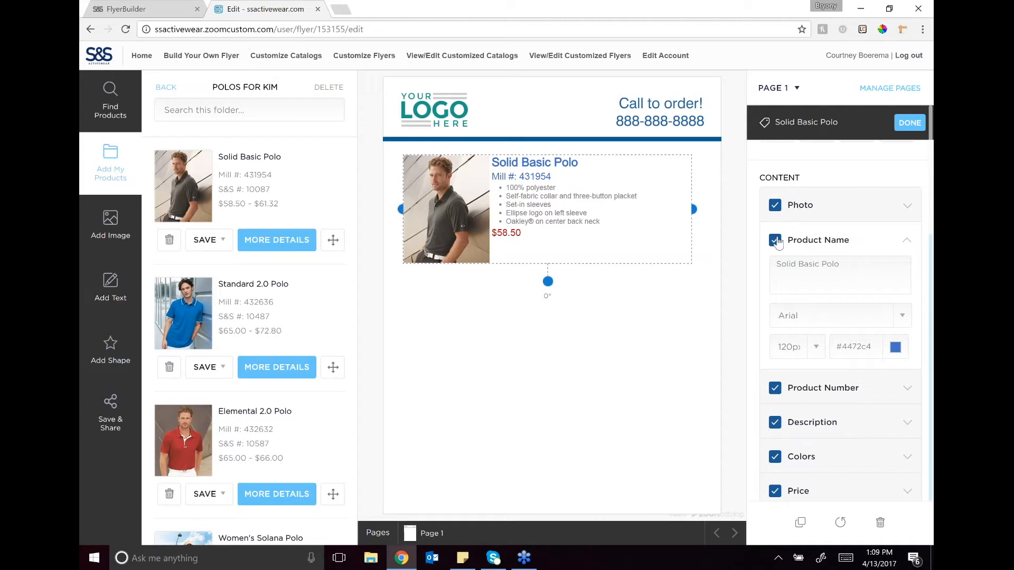
left_click(775, 242)
left_click(774, 244)
Step: Hide the product number of the Solid Basic Polo on the flyer
left_click(907, 388)
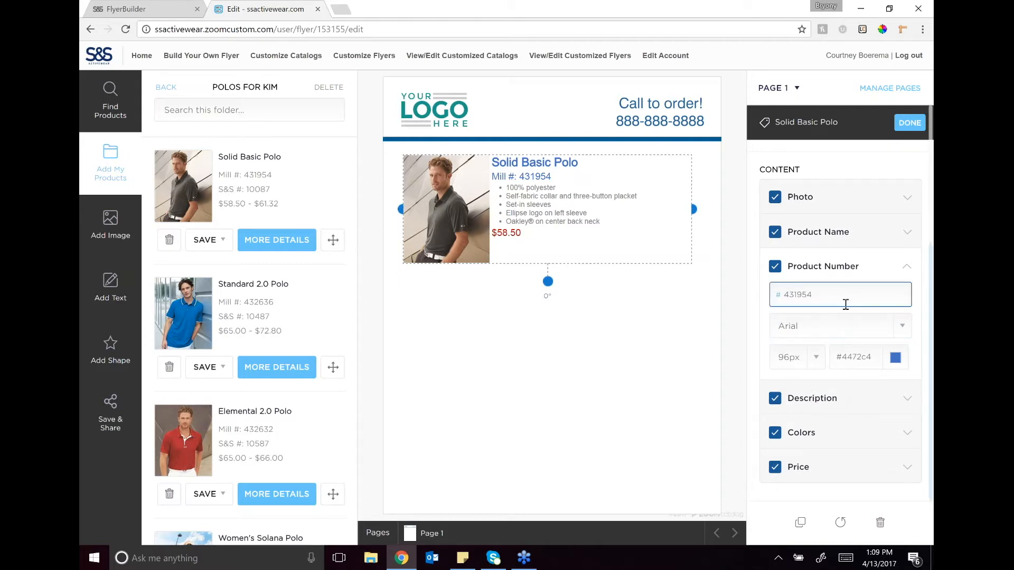
left_click(775, 267)
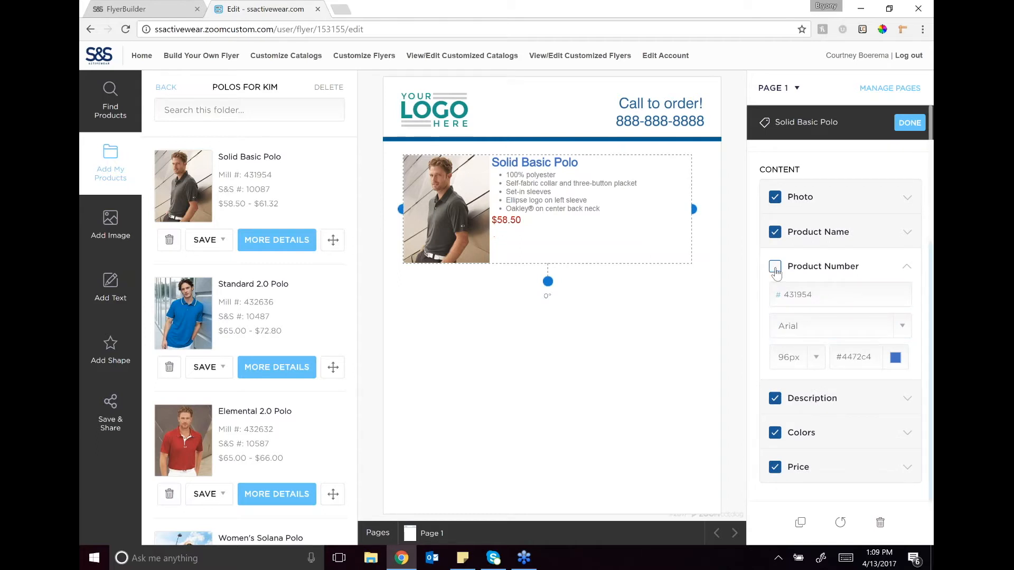
left_click(775, 268)
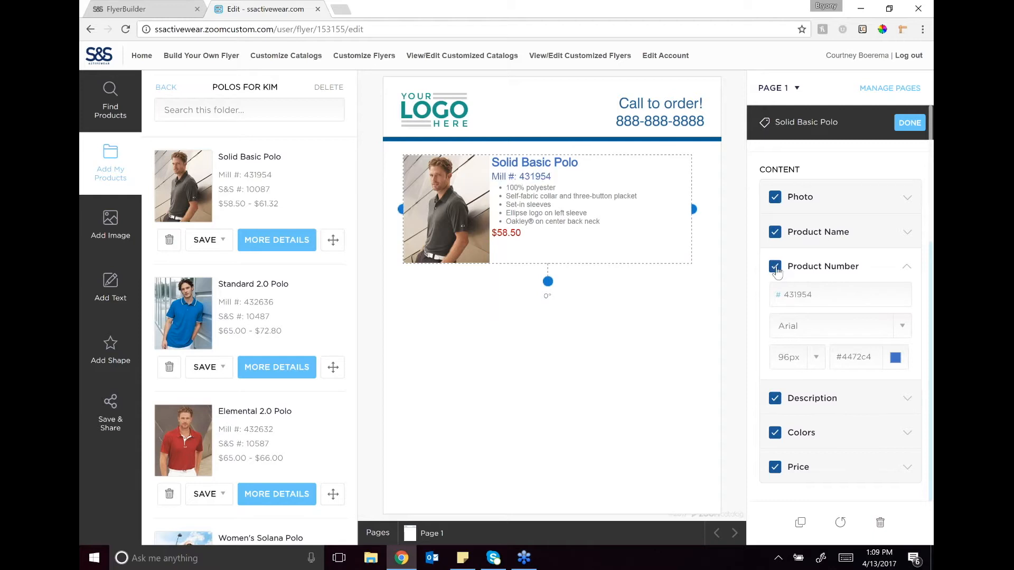
left_click(776, 268)
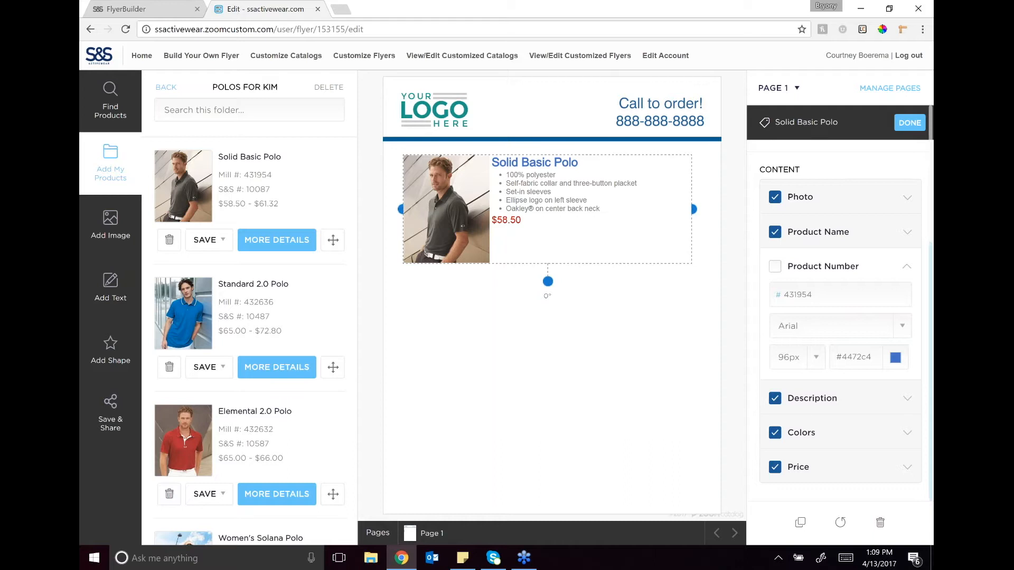
Step: Open the Solid Basic Polo's description settings and examine its editable bullet text and font options
left_click(906, 399)
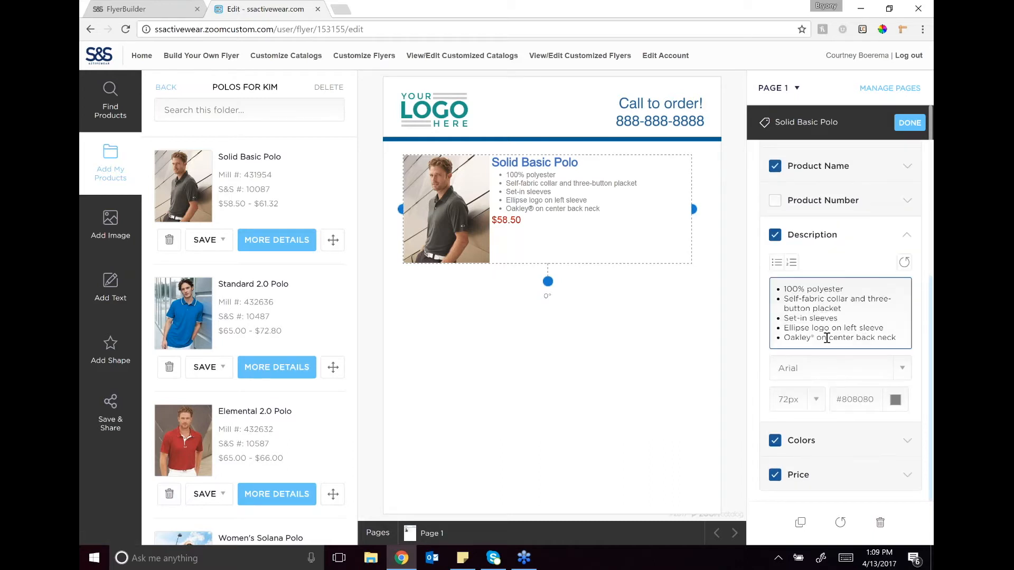
left_click(835, 371)
left_click(887, 330)
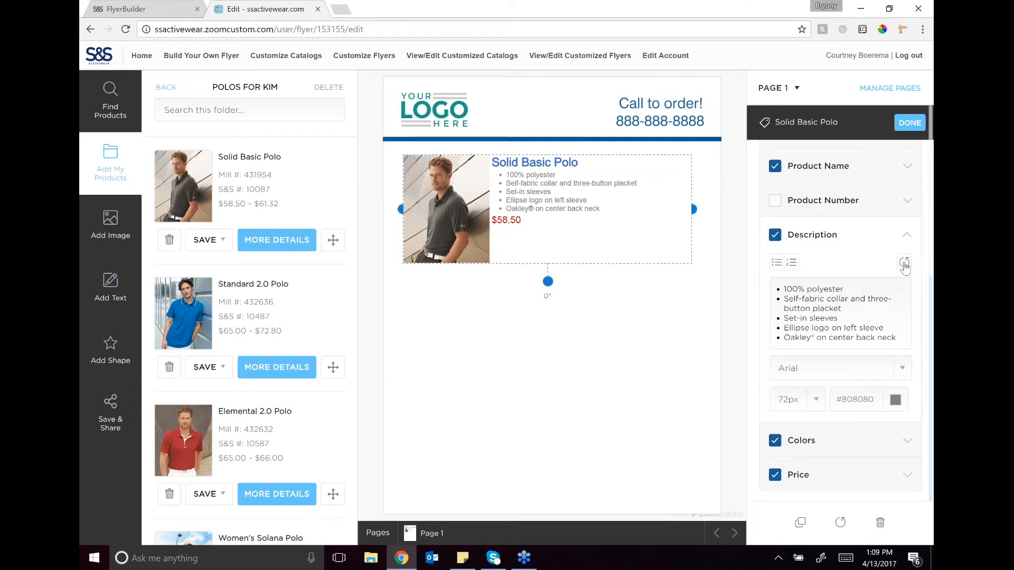
left_click(893, 336)
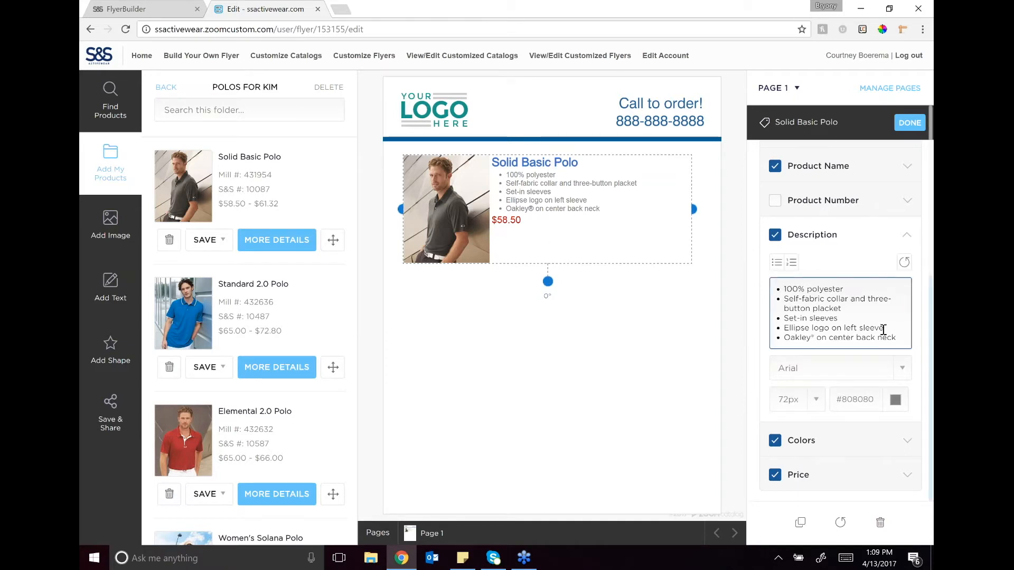
Step: Show swatches for all available colors of the Solid Basic Polo on the flyer
left_click(906, 448)
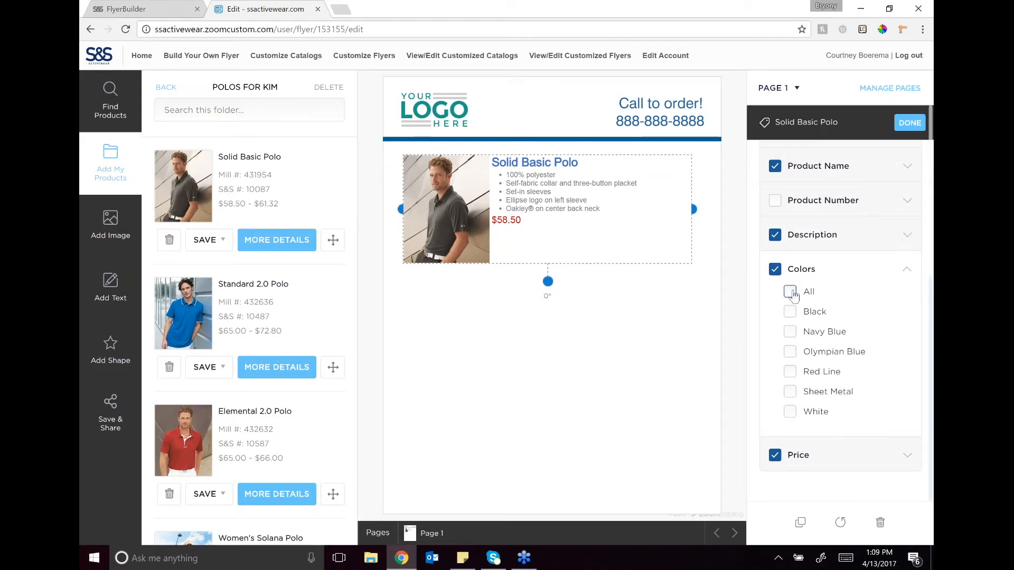
left_click(790, 292)
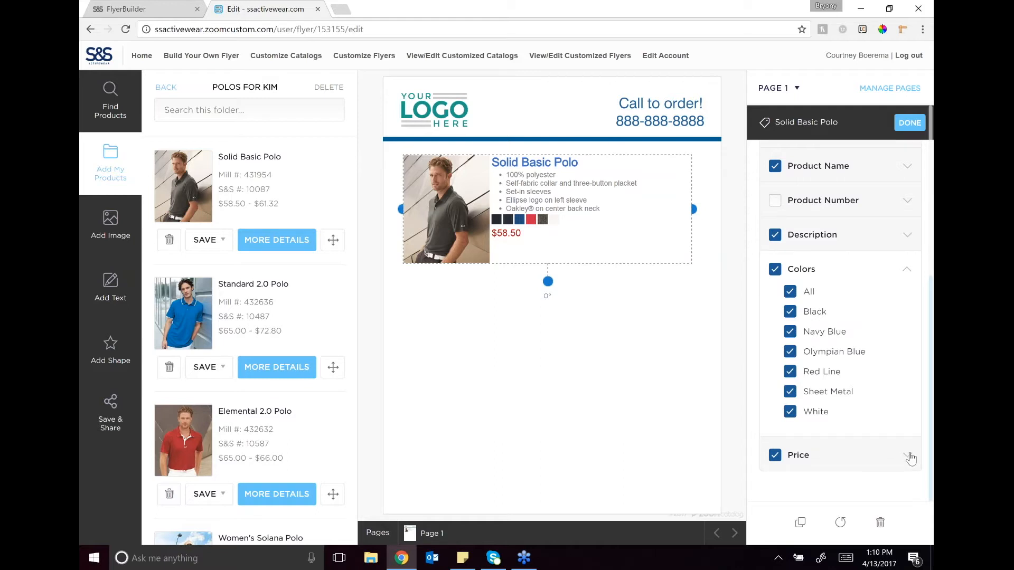
Step: Price the Solid Basic Polo with a custom markup of 36% over wholesale and finish editing the product
left_click(909, 458)
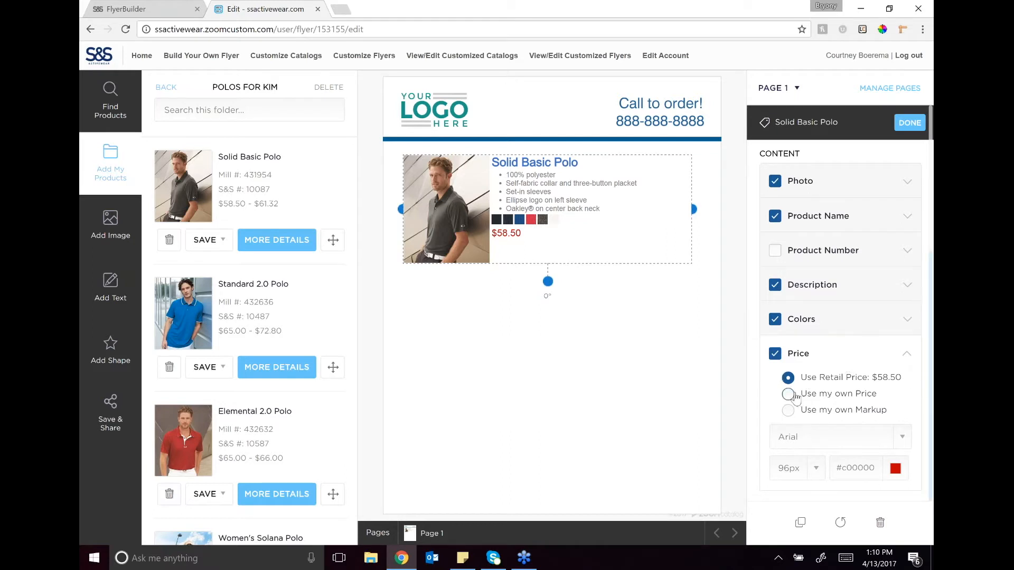
left_click(787, 393)
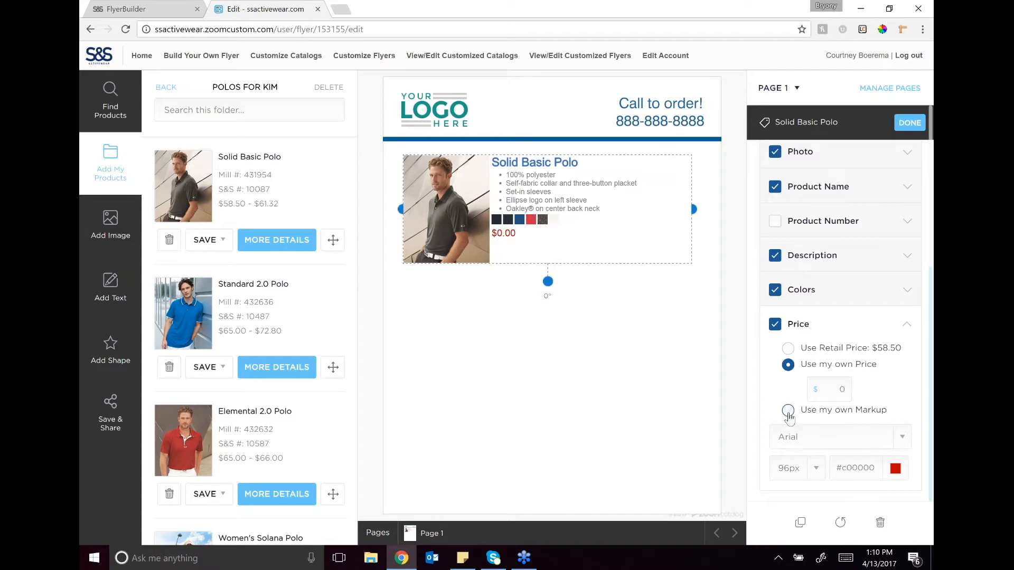
left_click(788, 411)
left_click(845, 385)
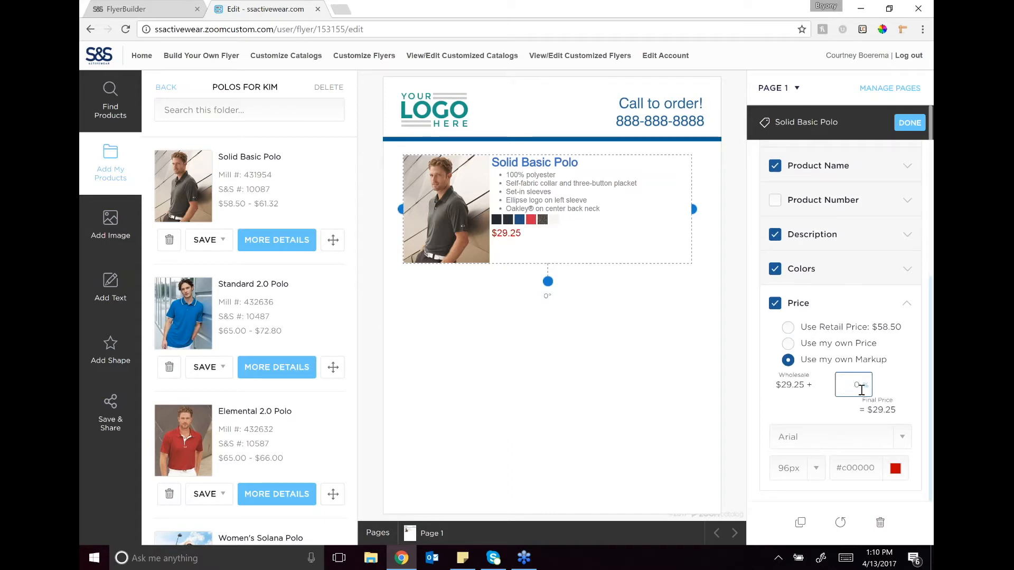
key("BackSpace")
type("3")
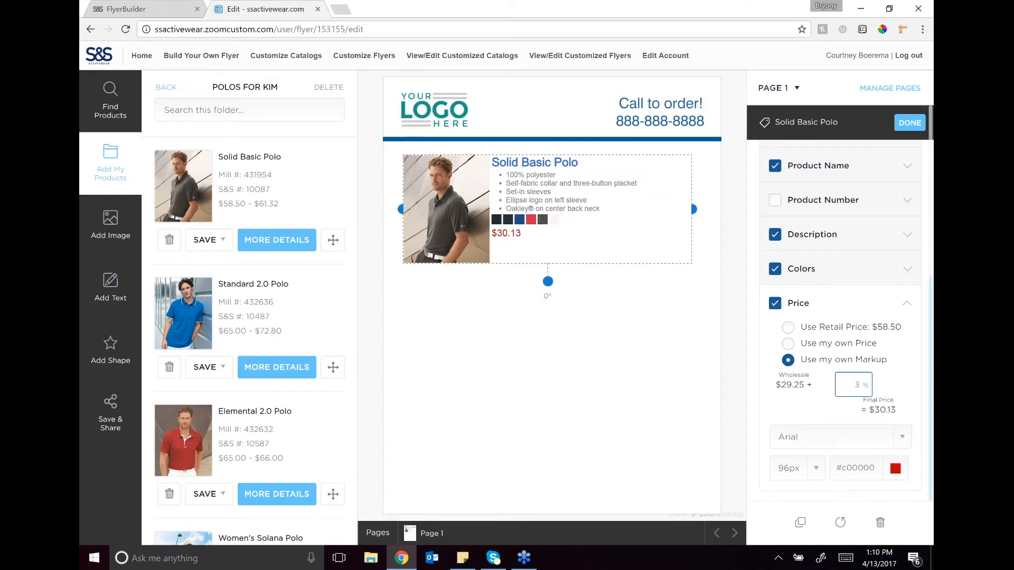
type("6")
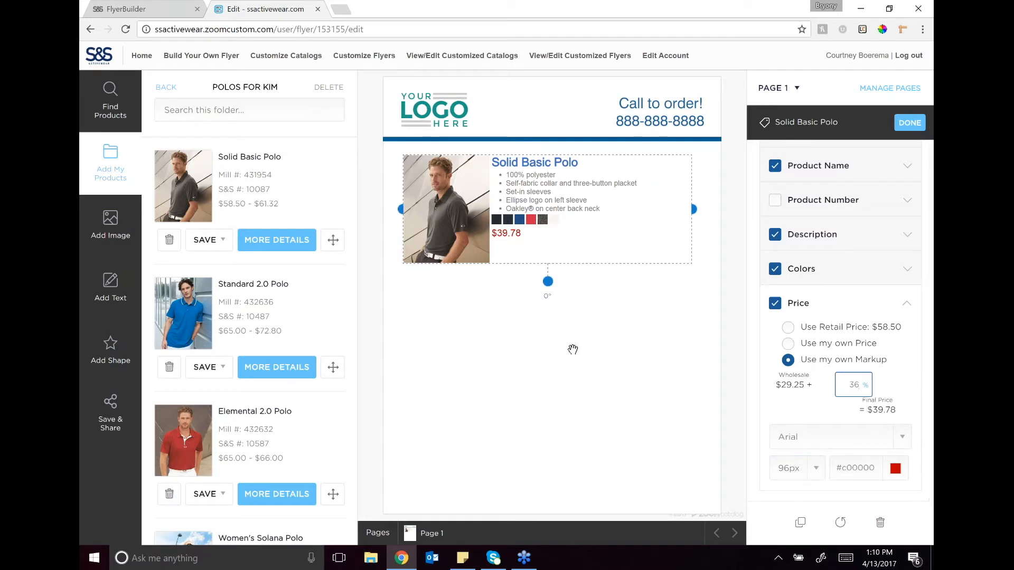
left_click(572, 351)
left_click_drag(451, 212, 451, 212)
left_click(451, 212)
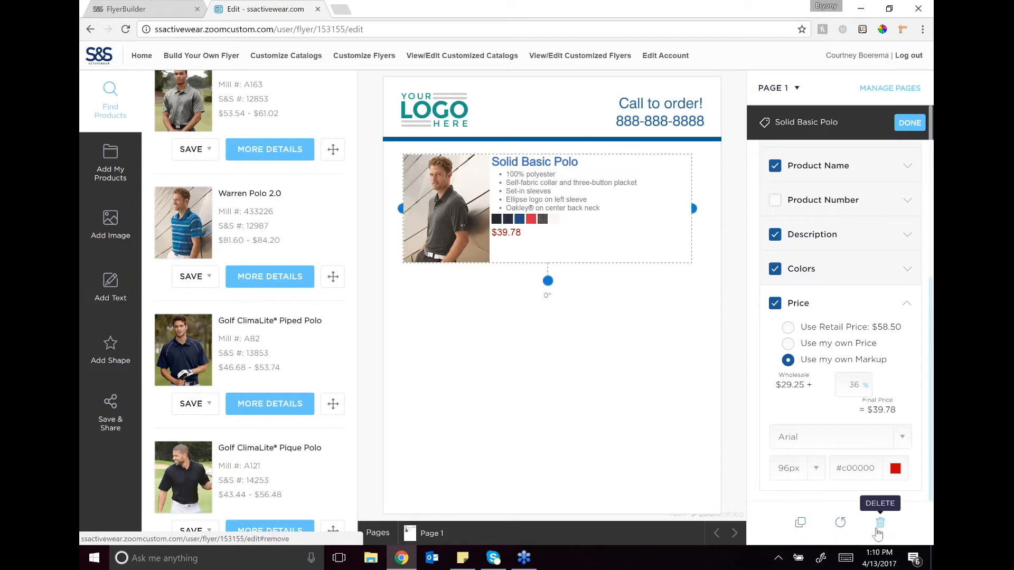
left_click(909, 122)
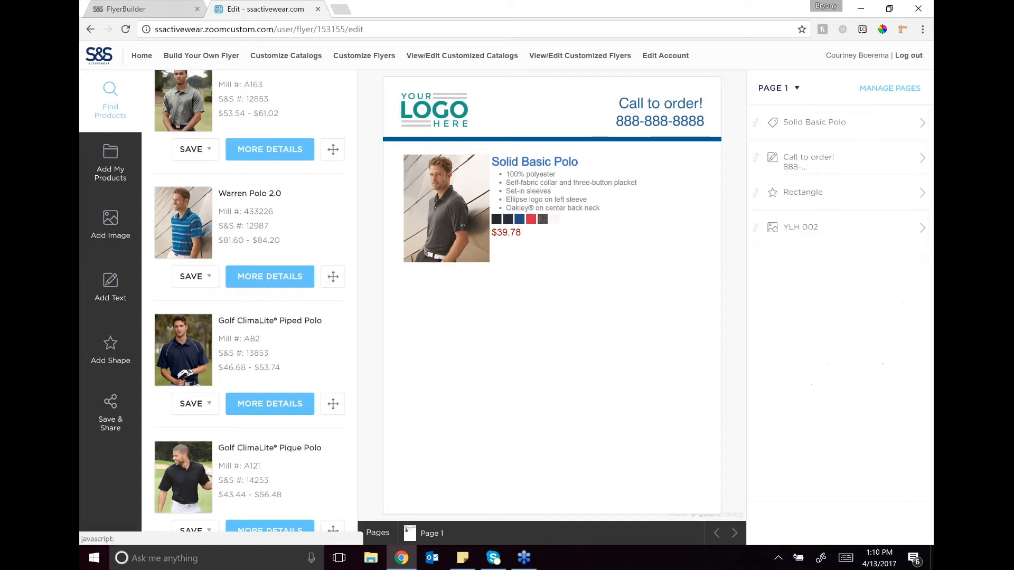
Step: Add the Standard 2.0 Polo from the saved folder and place it directly below the Solid Basic Polo
left_click(111, 164)
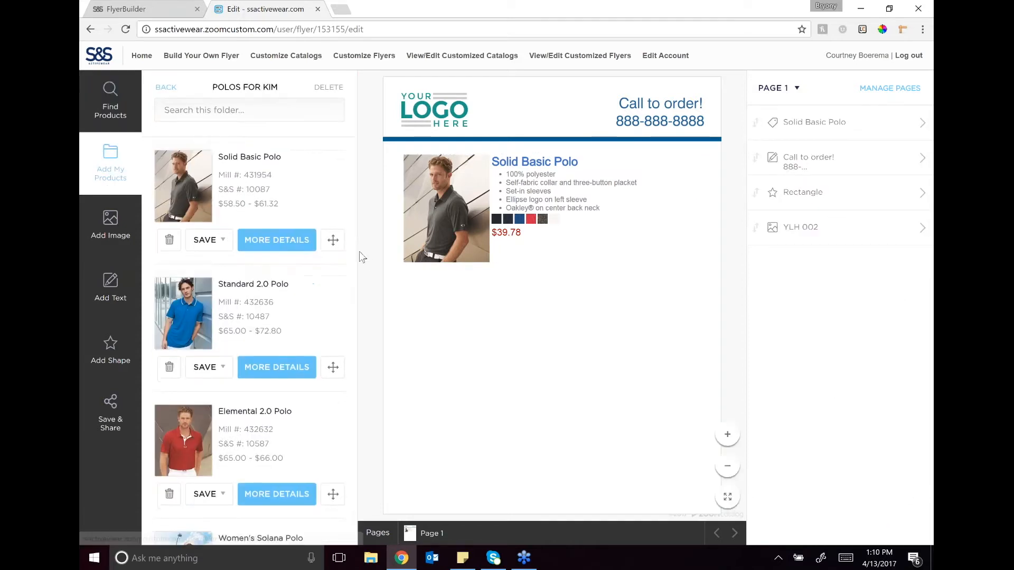
left_click(332, 370)
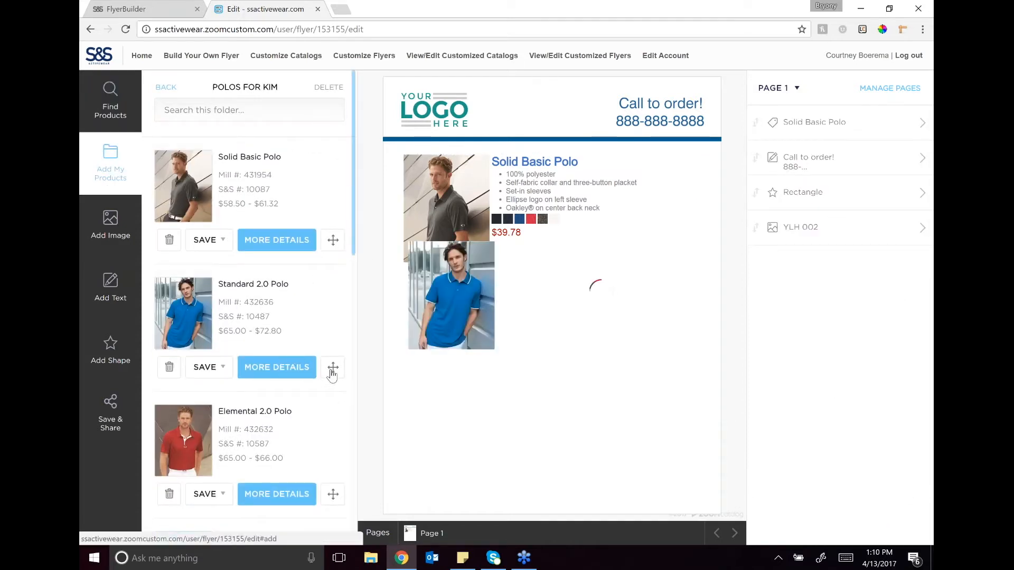
left_click_drag(447, 321, 448, 320)
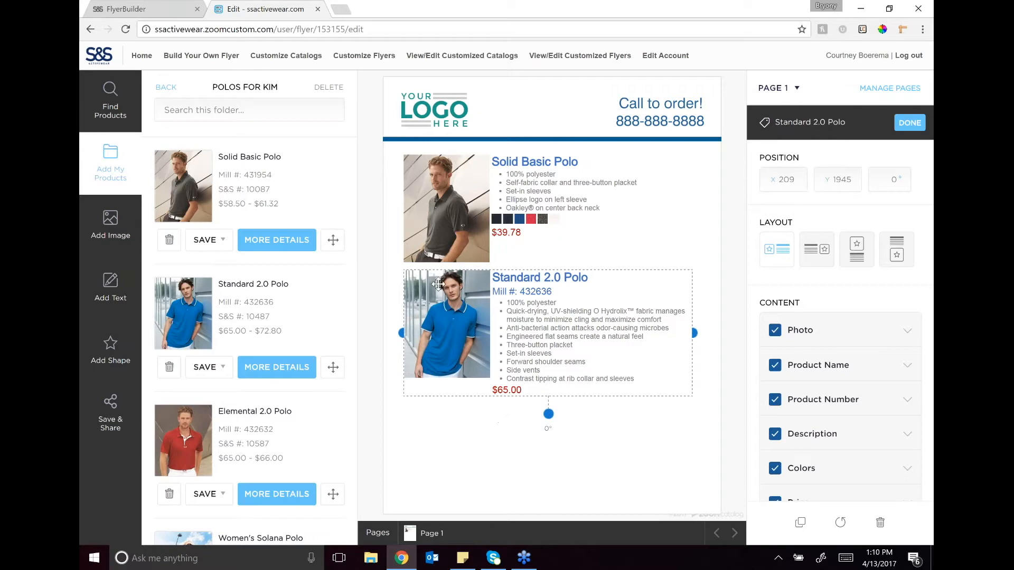
Step: Remove the anti-bacterial, flat seams, three-button placket, set-in sleeves and side vents bullets from the Standard 2.0 Polo's description
left_click(906, 445)
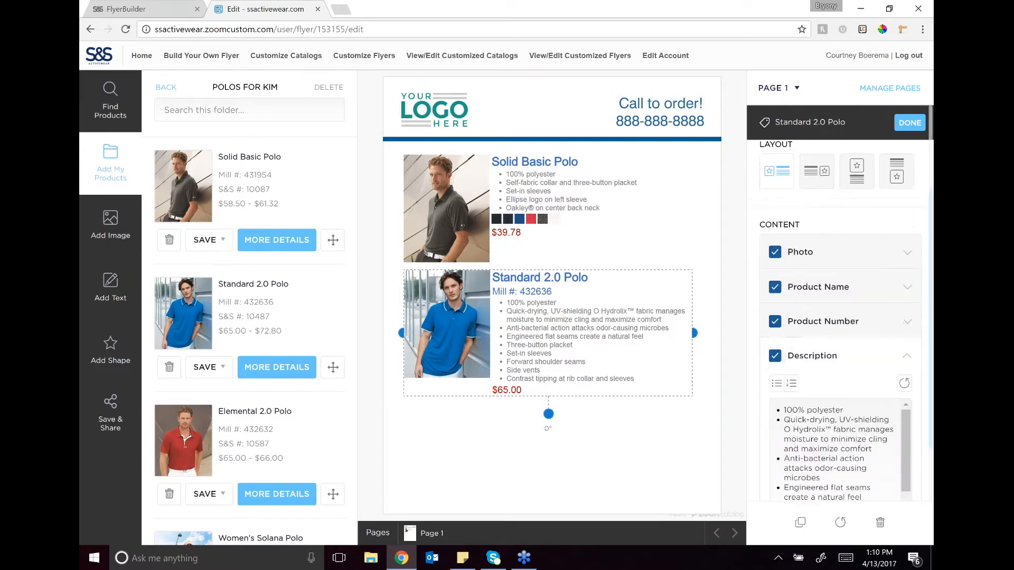
left_click_drag(869, 324, 781, 287)
key("BackSpace")
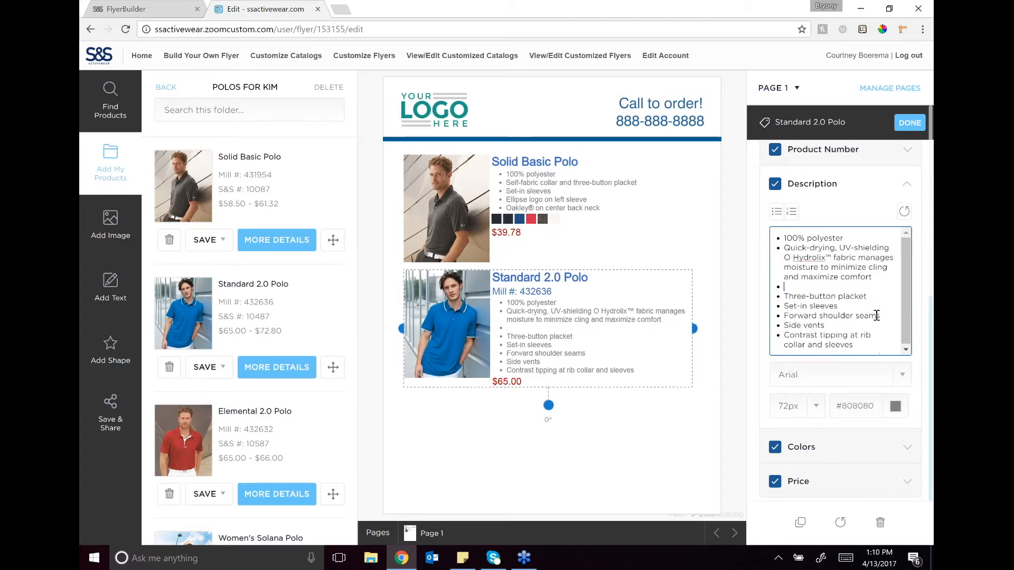
left_click_drag(838, 307, 783, 296)
key("BackSpace")
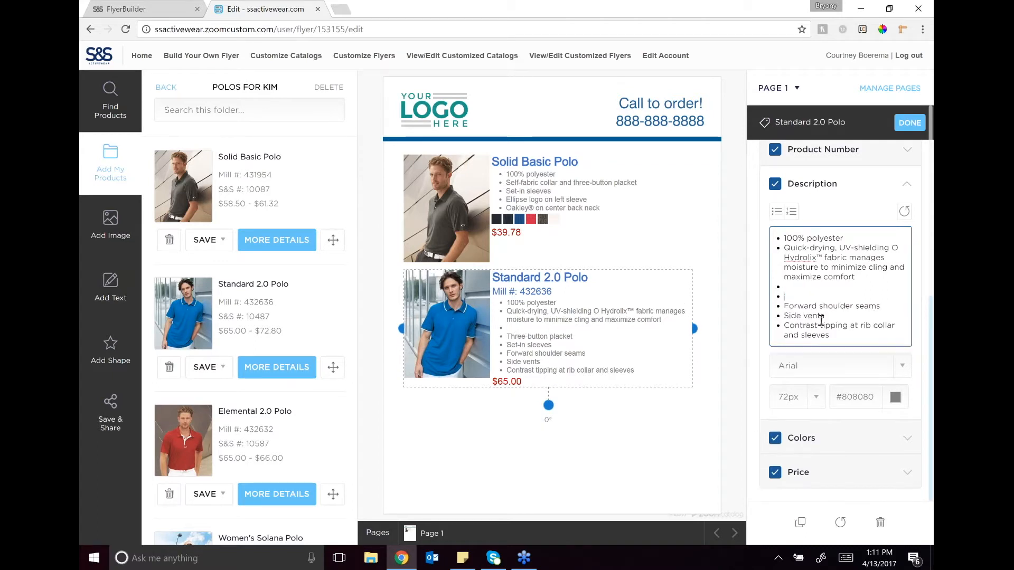
key("BackSpace")
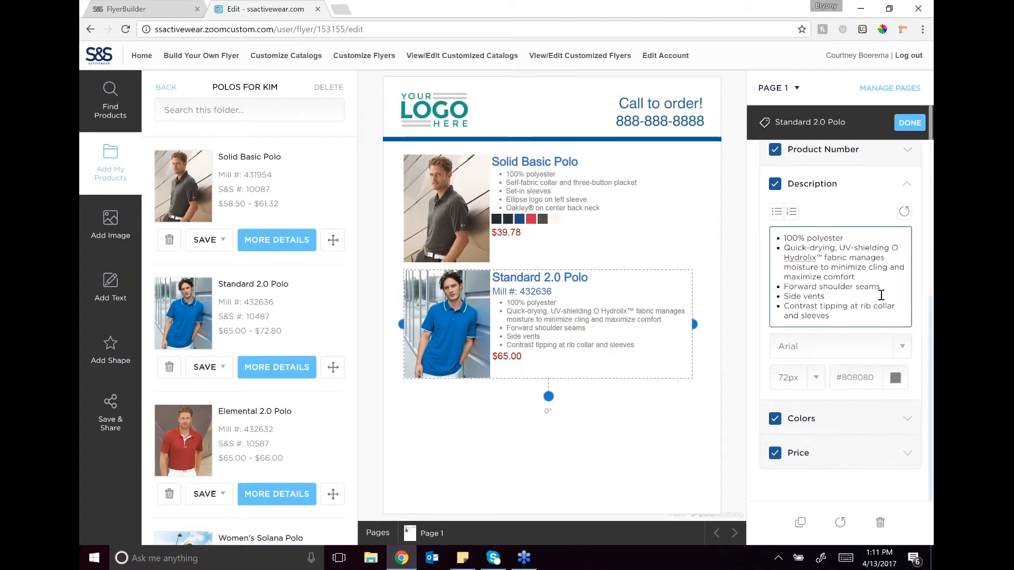
left_click_drag(830, 296, 768, 298)
key("BackSpace")
key("BackSpace")
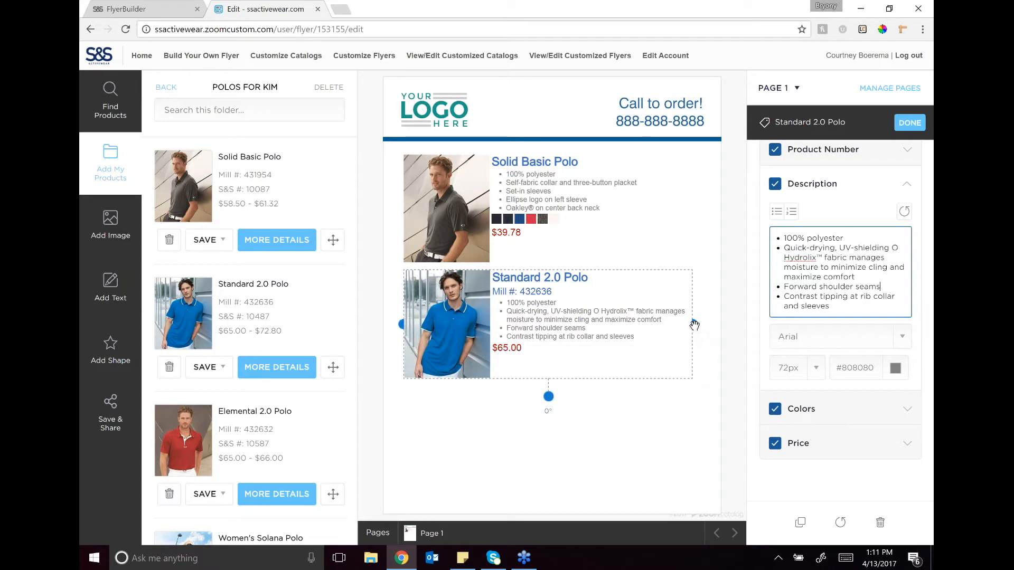
Step: Widen the Standard 2.0 Polo's block slightly and show swatches for all its available colors
left_click_drag(693, 324, 715, 325)
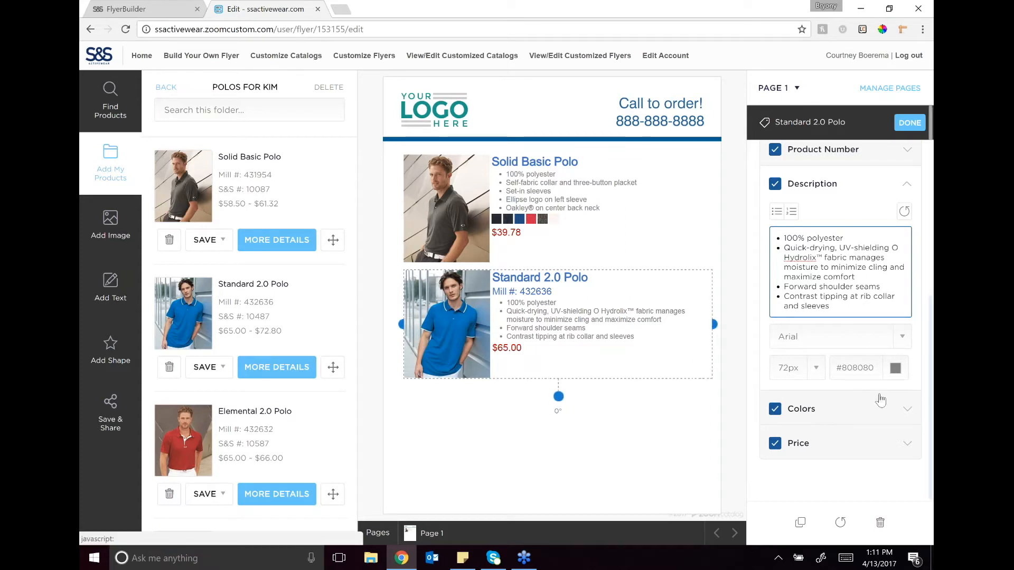
left_click(908, 415)
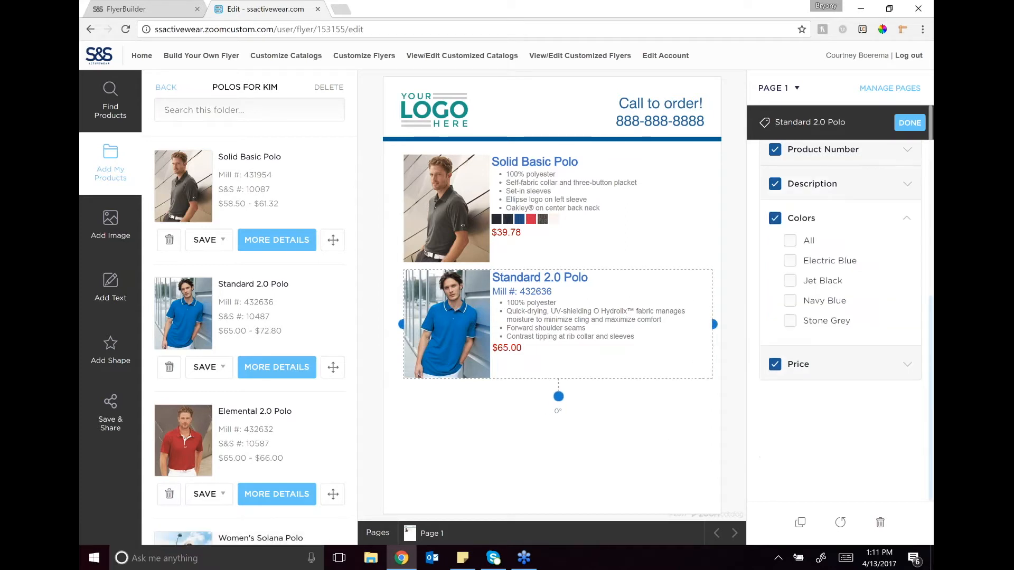
left_click(790, 241)
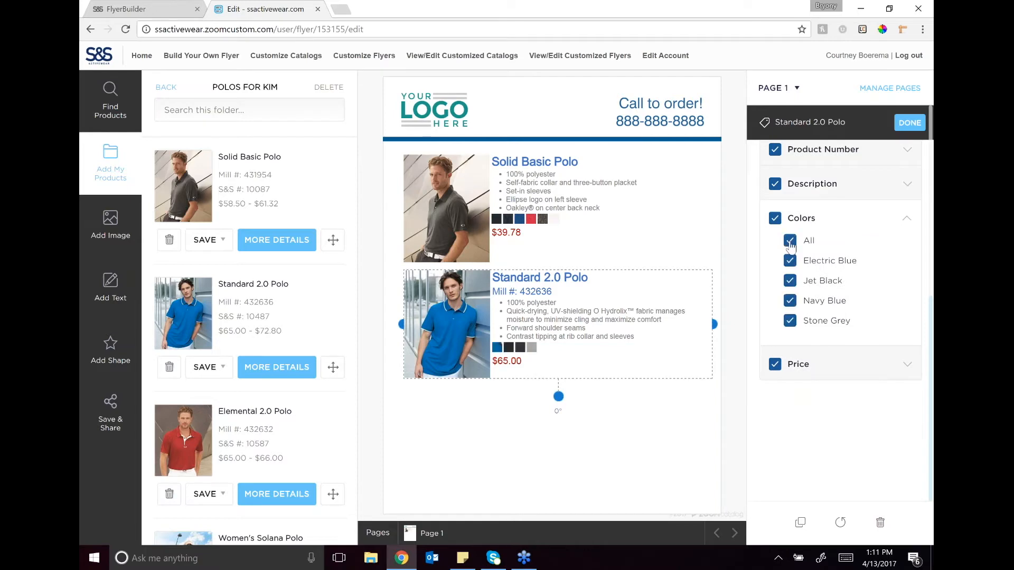
Step: Add the Elemental 2.0 Polo from the saved folder and place it below the Standard 2.0 Polo
left_click_drag(332, 493, 594, 288)
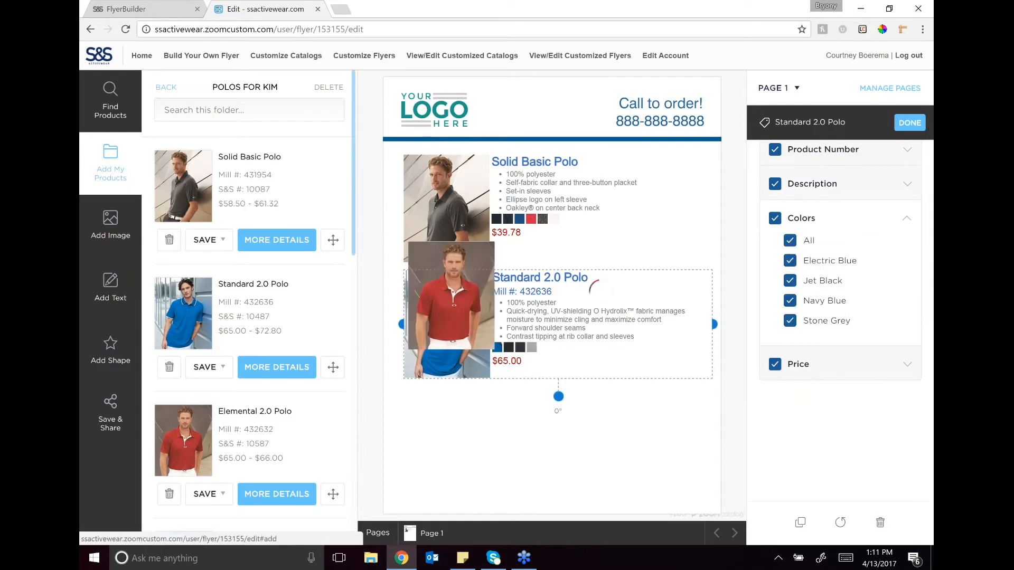
left_click_drag(459, 267, 456, 424)
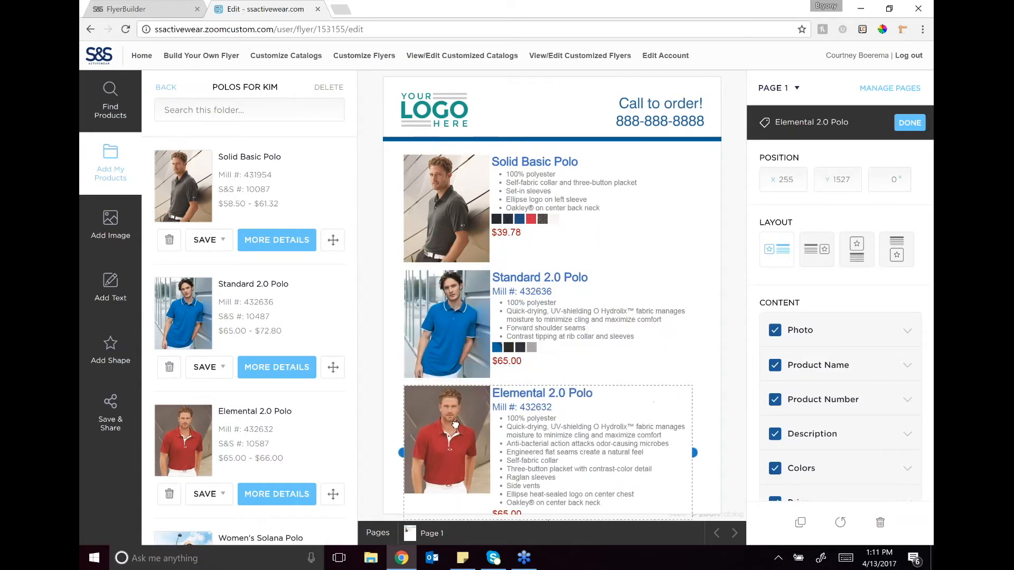
Step: Remove the quick-drying, anti-bacterial, raglan sleeves, side vents and ellipse heat-sealed logo bullets from the Elemental 2.0 Polo's description
left_click(907, 434)
scroll(833, 308, "down", 4)
left_click_drag(832, 307, 775, 249)
key("BackSpace")
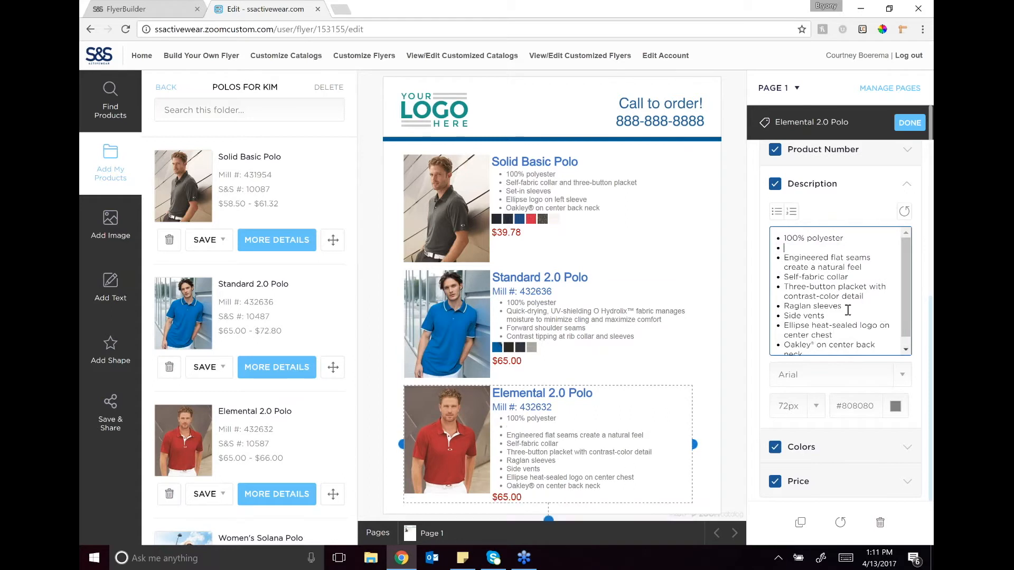
left_click_drag(827, 307, 865, 287)
key("BackSpace")
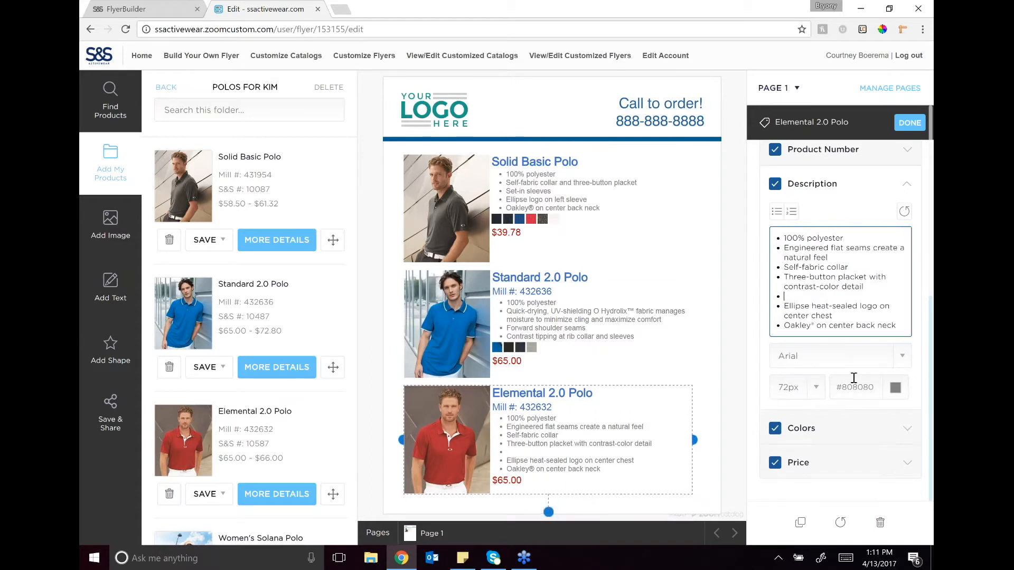
left_click_drag(845, 306, 785, 299)
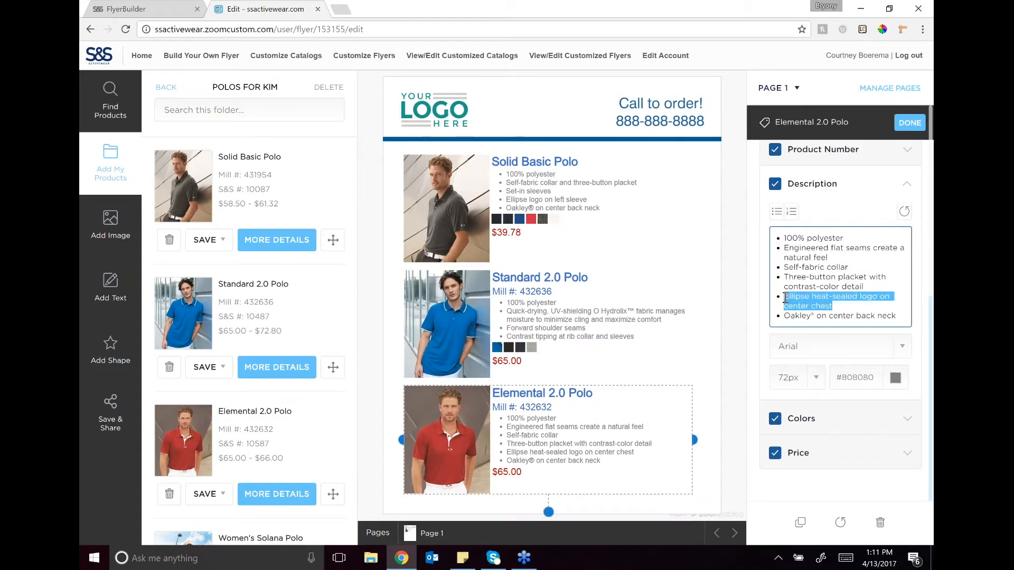
key("BackSpace")
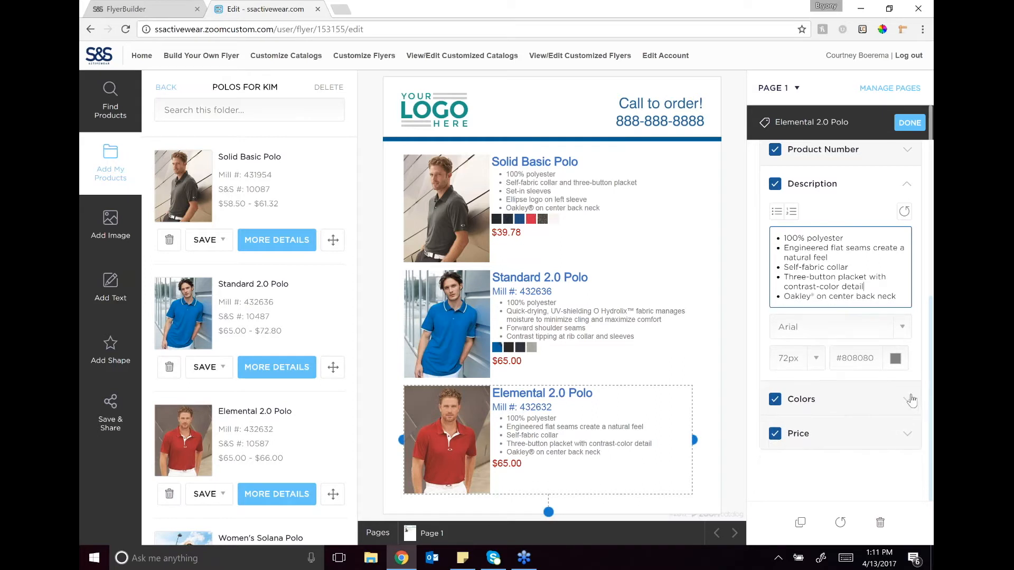
Step: Show swatches for all available colors of the Elemental 2.0 Polo and deselect the product
left_click(905, 393)
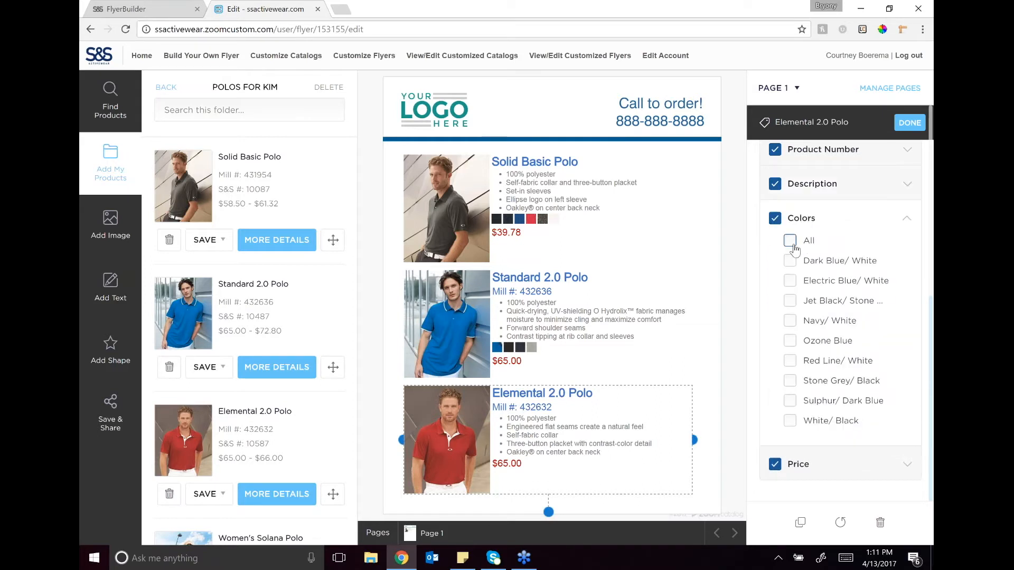
left_click(790, 241)
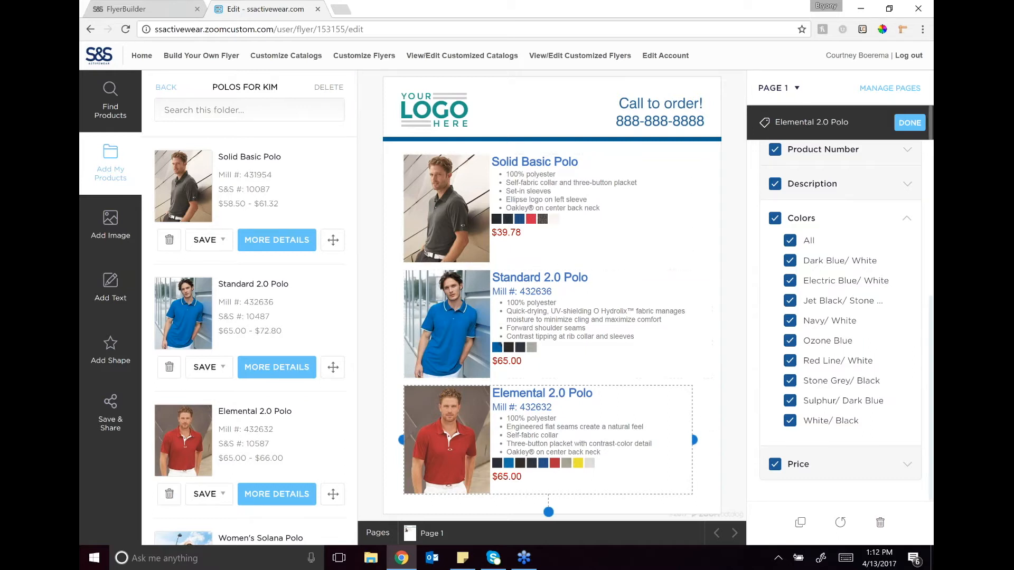
left_click(729, 366)
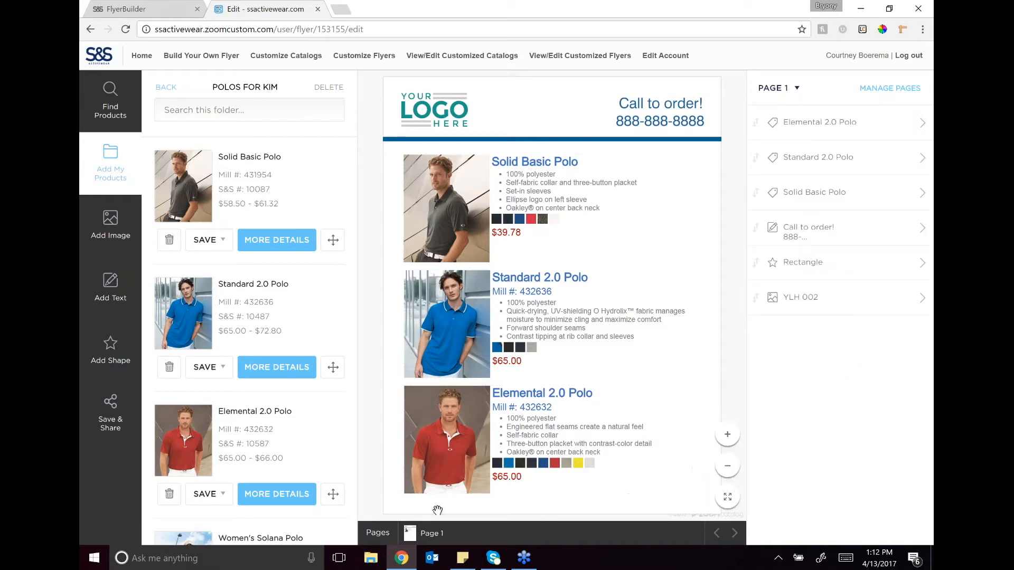
Step: Add a new blank page to the flyer through page management and delete it again
left_click_drag(353, 148, 345, 301)
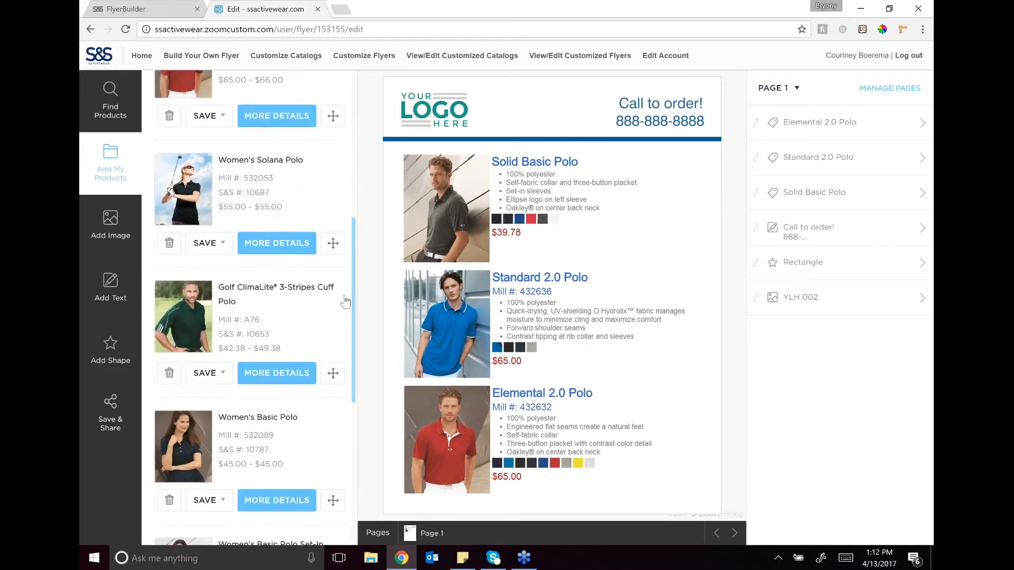
left_click(876, 97)
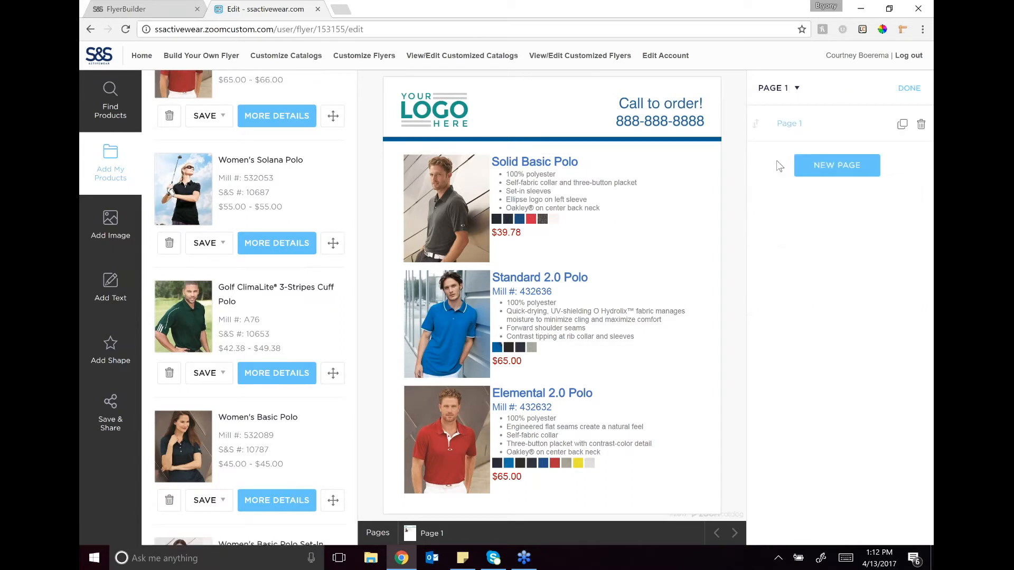
left_click(834, 169)
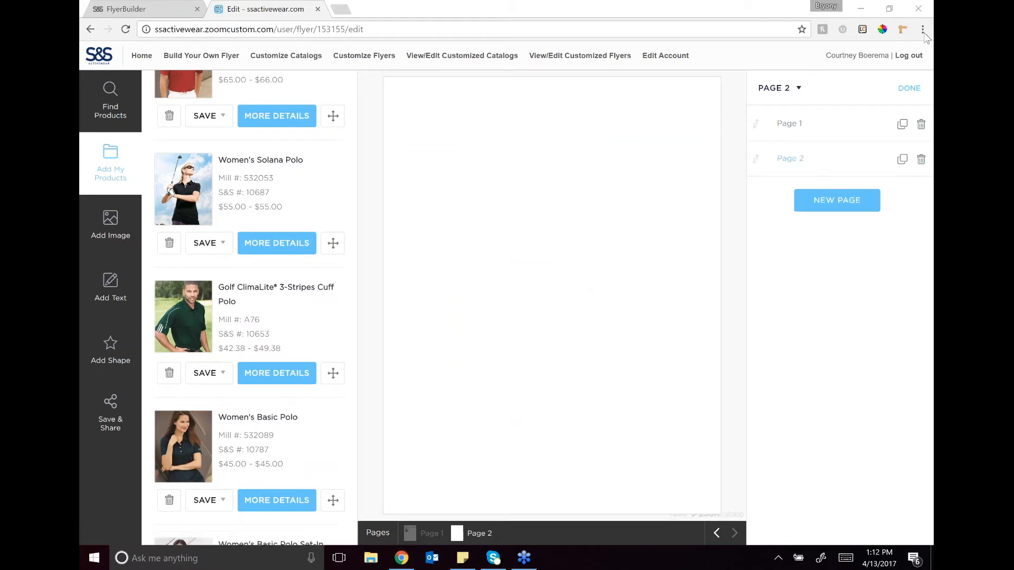
left_click(920, 159)
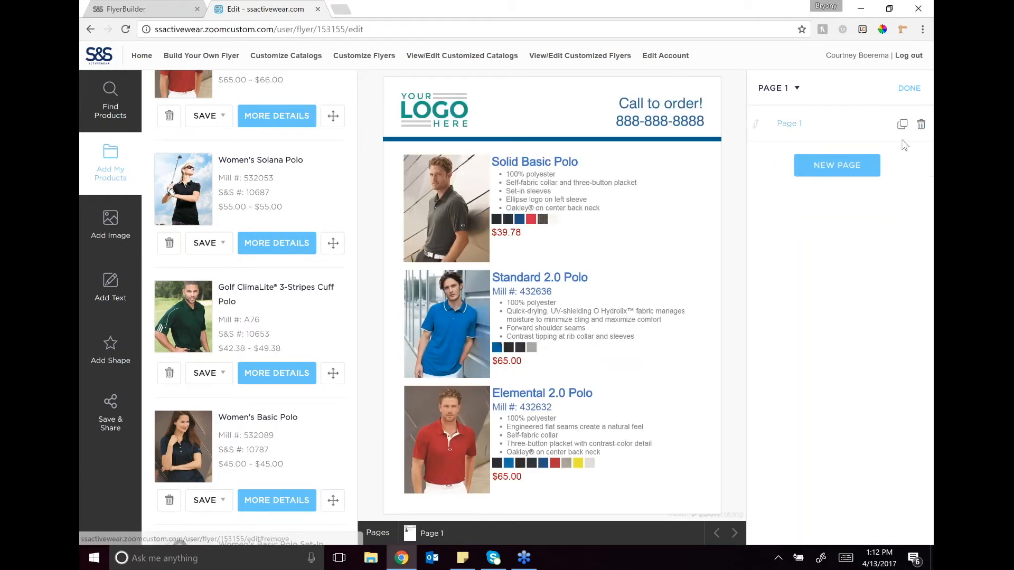
Step: Duplicate page 1 as page 2 and delete the Elemental 2.0 Polo from the copy
left_click(903, 127)
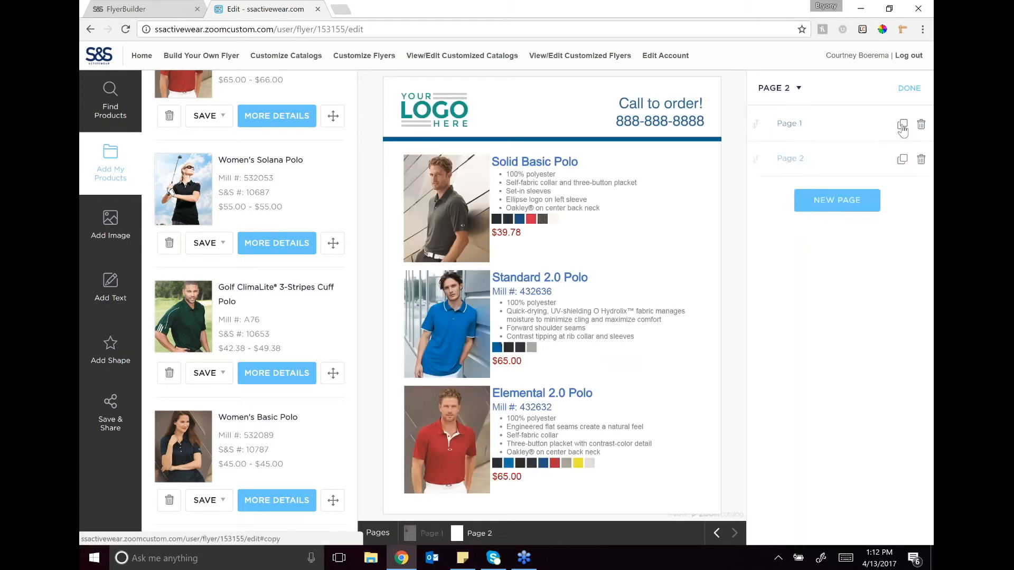
left_click(834, 159)
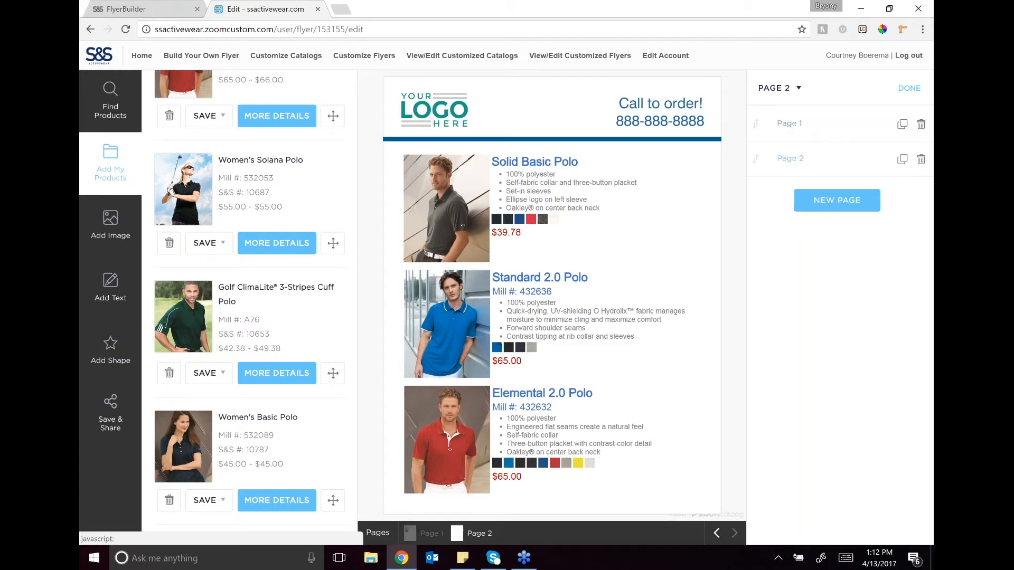
left_click(451, 437)
key("Delete")
Step: Nudge the Standard 2.0 Polo slightly upward on page 2
left_click(468, 287)
key("Up")
key("Up")
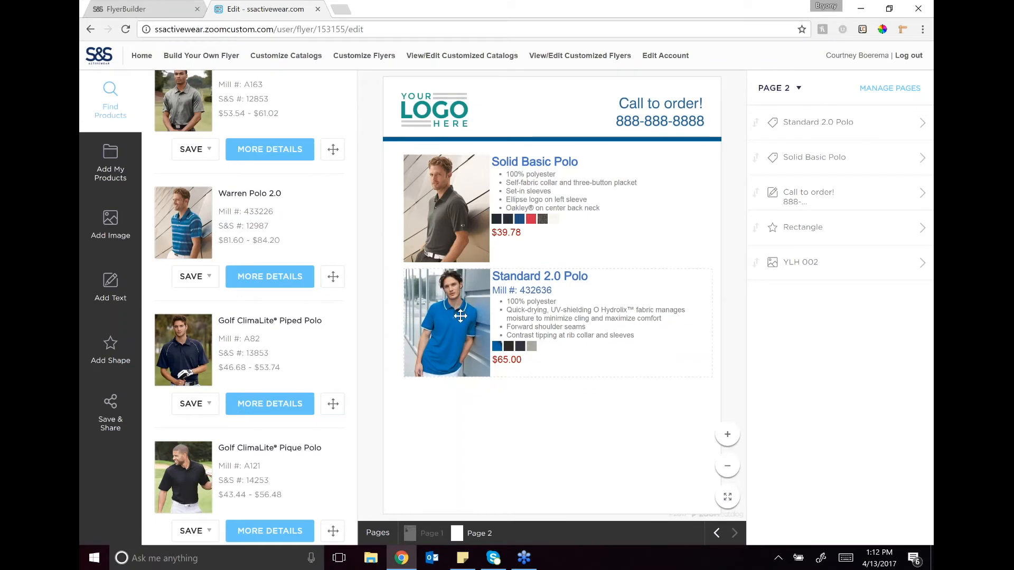
key("Up")
key("Down")
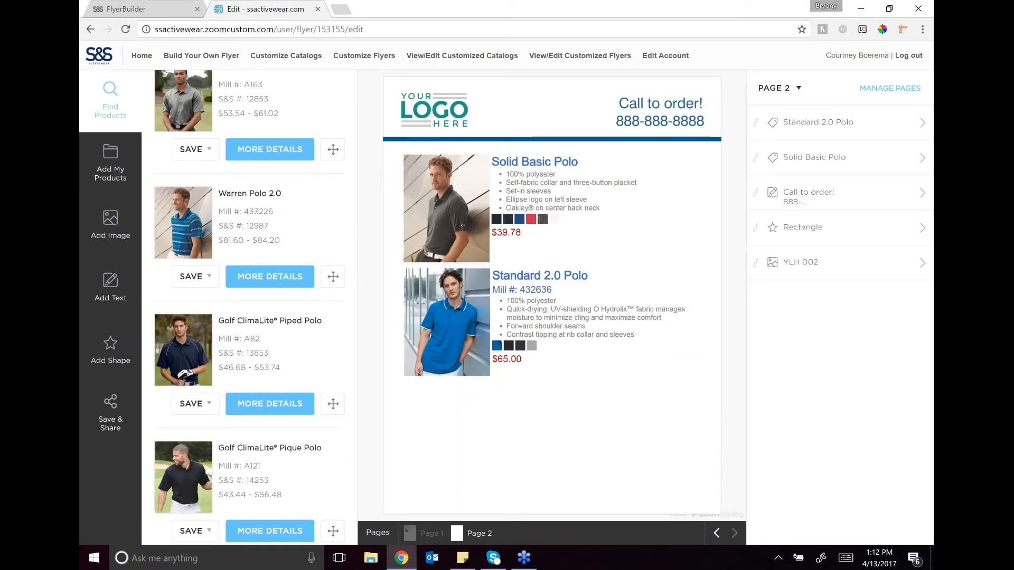
Step: Delete the Standard 2.0 Polo and the Solid Basic Polo from page 2, keeping the logo, contact text and rectangle header
left_click(921, 130)
left_click(900, 522)
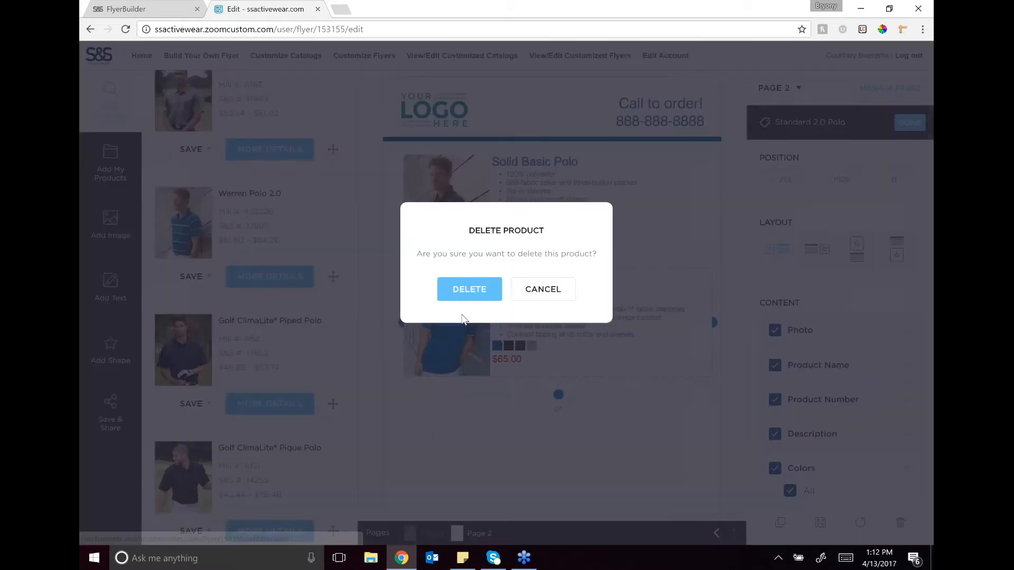
left_click(457, 296)
left_click(921, 122)
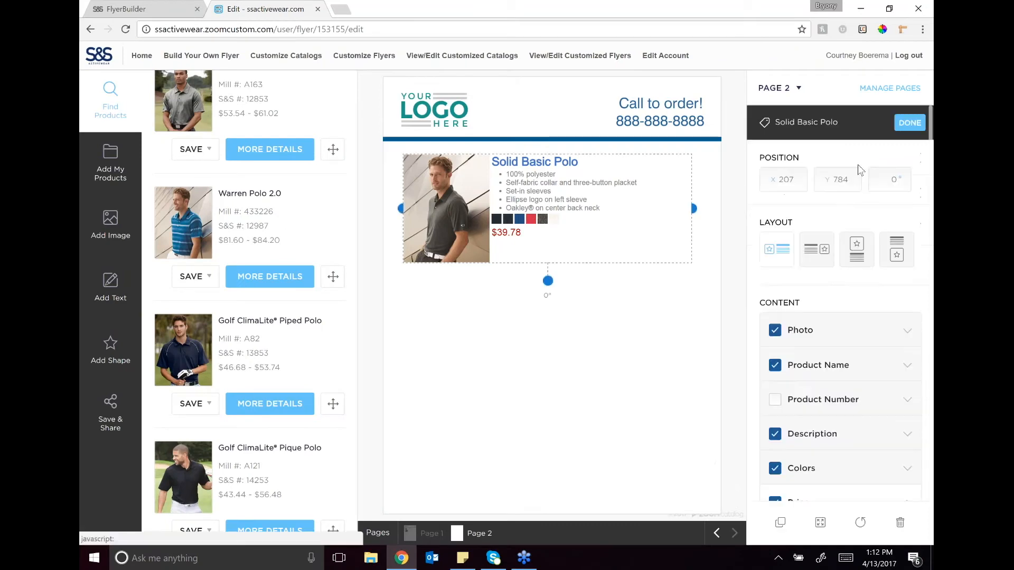
left_click(899, 526)
left_click(455, 290)
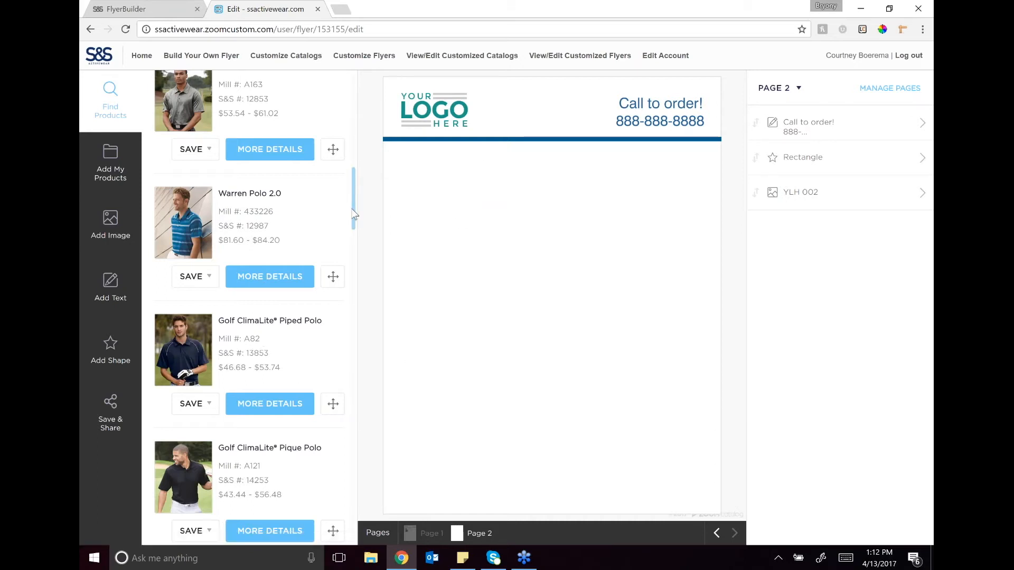
Step: Add the Golf ClimaLite Piped Polo below the header on page 2 and the Golf ClimaLite Pique Polo beneath it
scroll(354, 214, "up", 5)
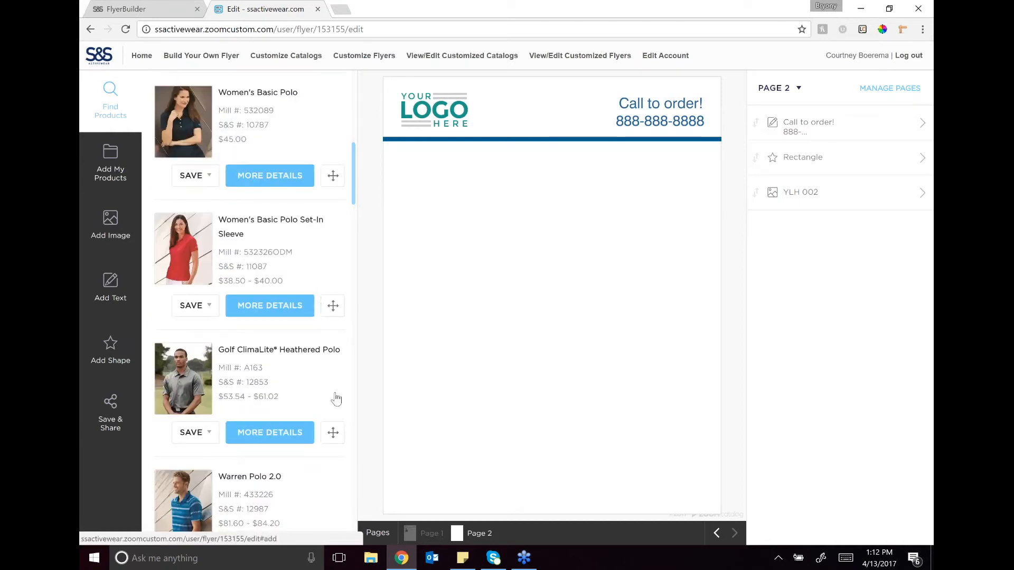
left_click_drag(353, 163, 352, 135)
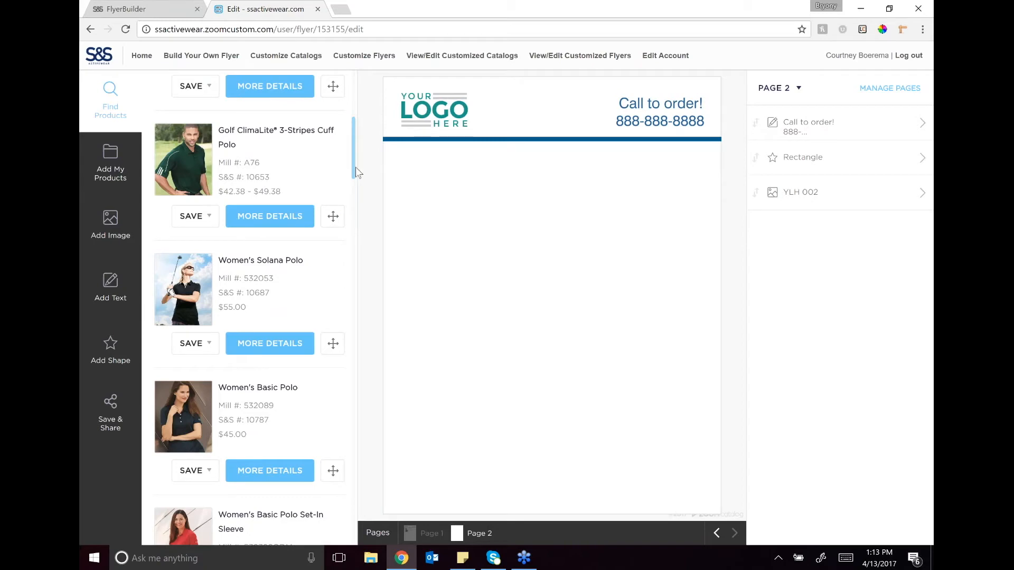
scroll(358, 189, "down", 12)
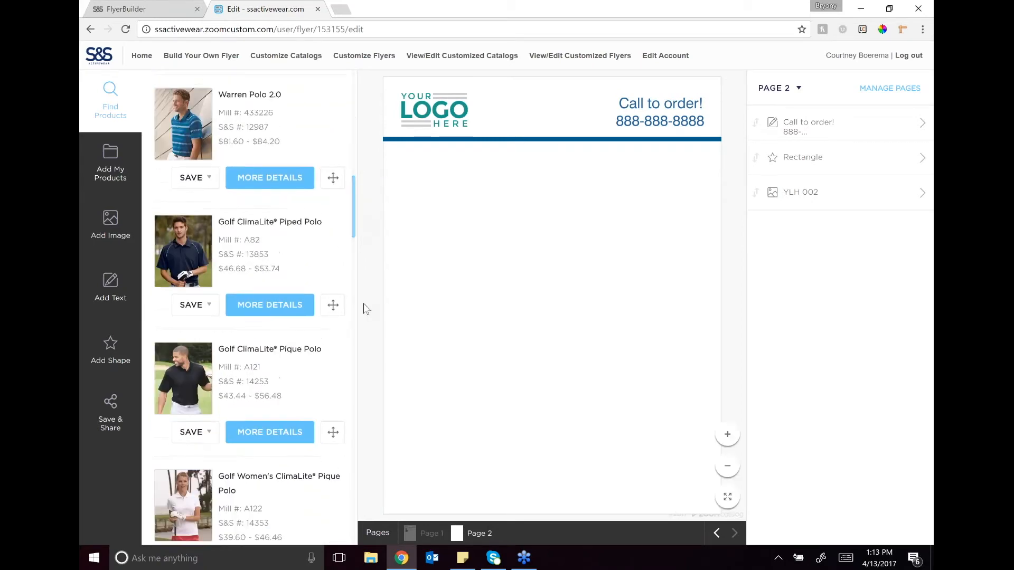
left_click(333, 305)
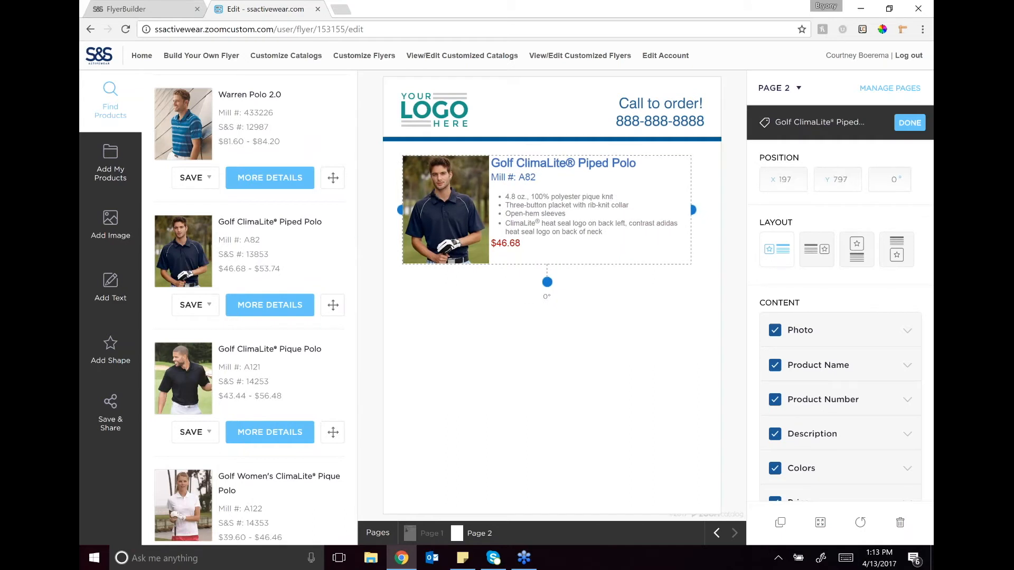
left_click(333, 432)
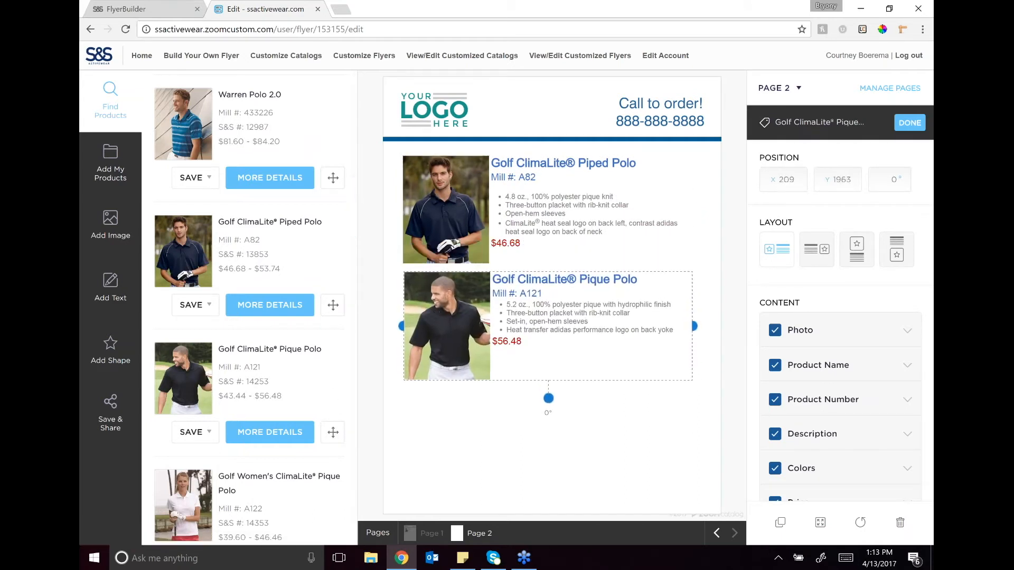
Step: Add the Golf Women's ClimaLite Basic Performance Pique Polo aligned beneath the Pique Polo, deselect it, and compare page 1 with page 2
scroll(265, 374, "down", 5)
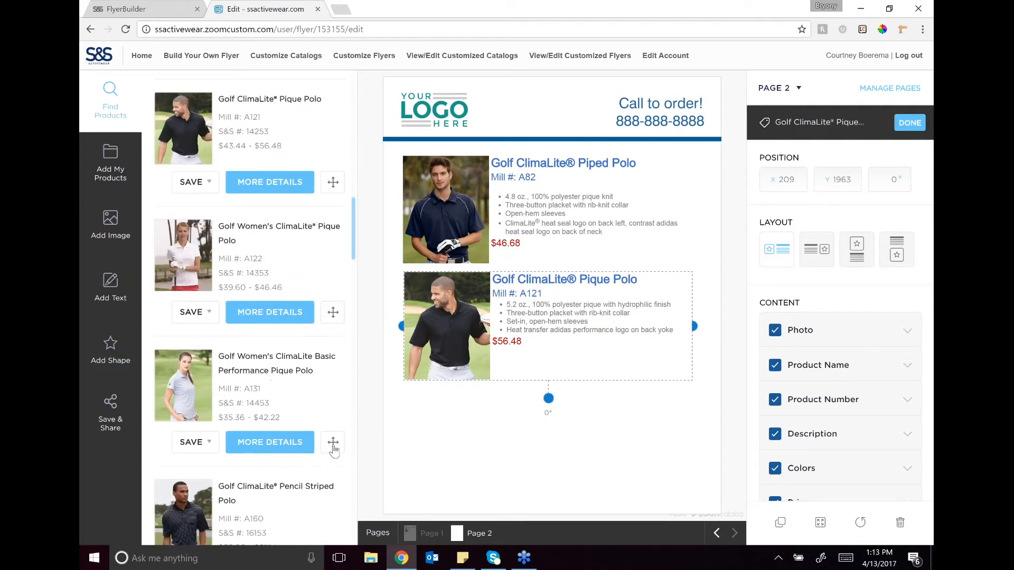
left_click(333, 442)
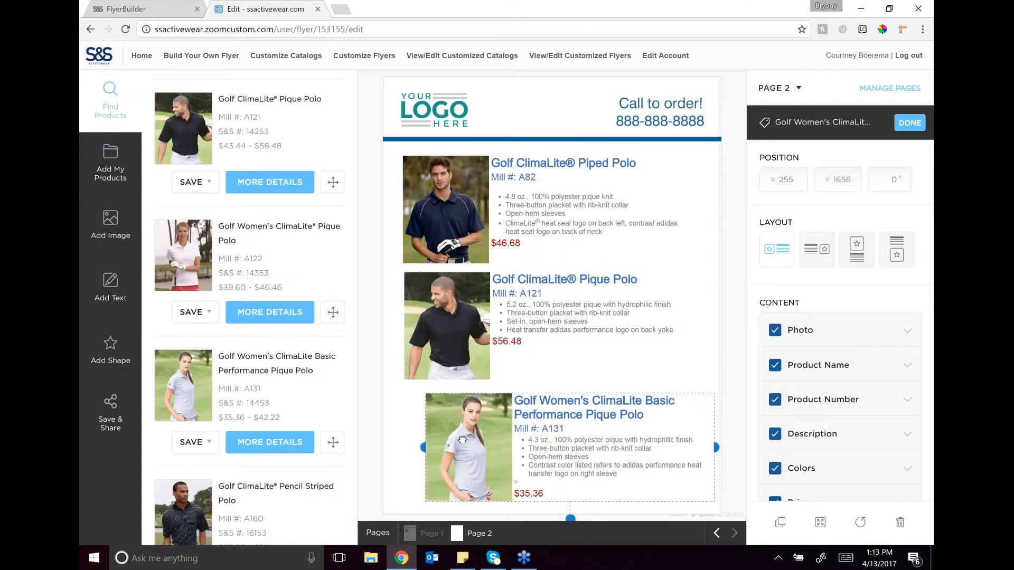
left_click_drag(458, 437, 447, 414)
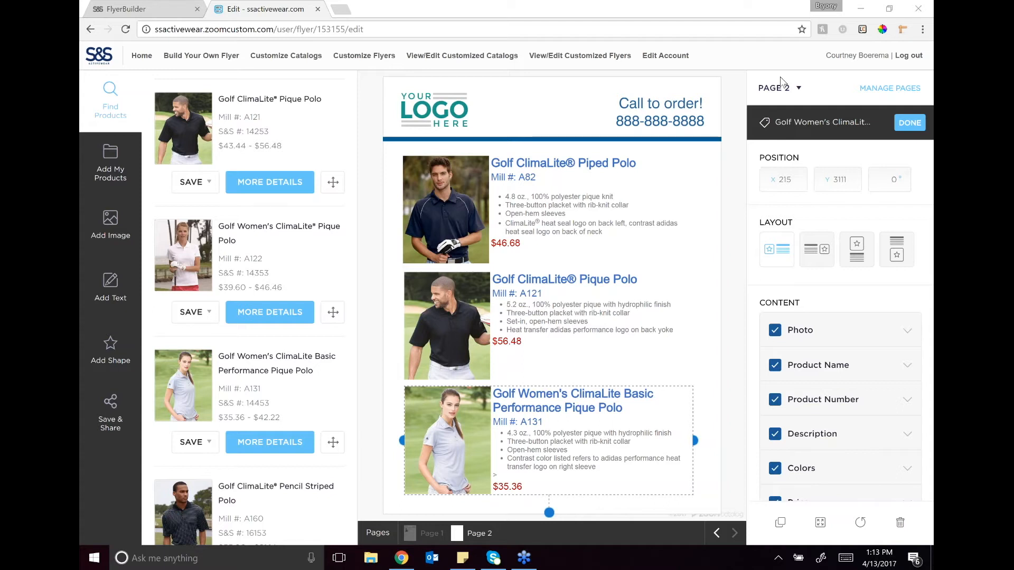
left_click(910, 123)
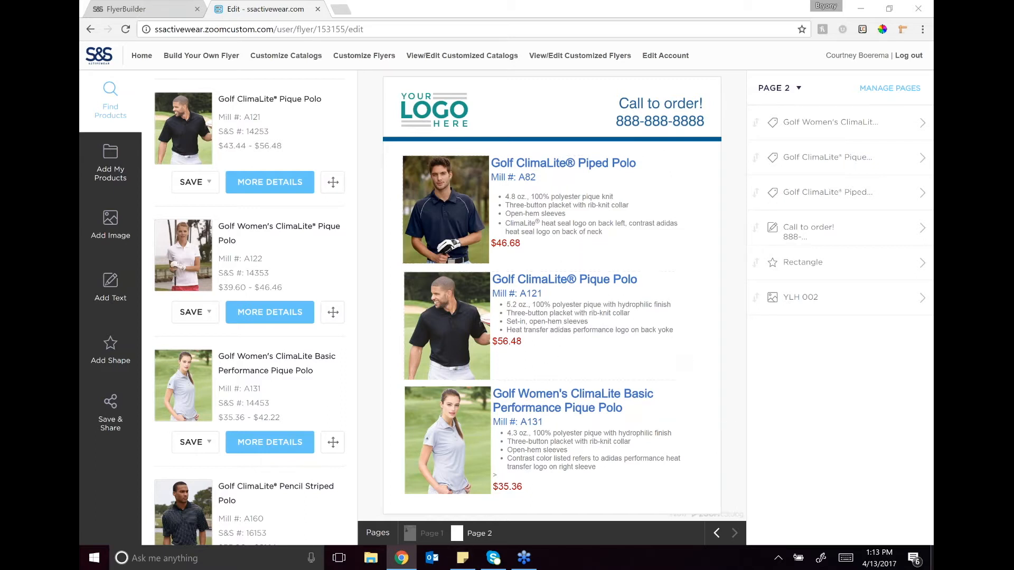
left_click(440, 535)
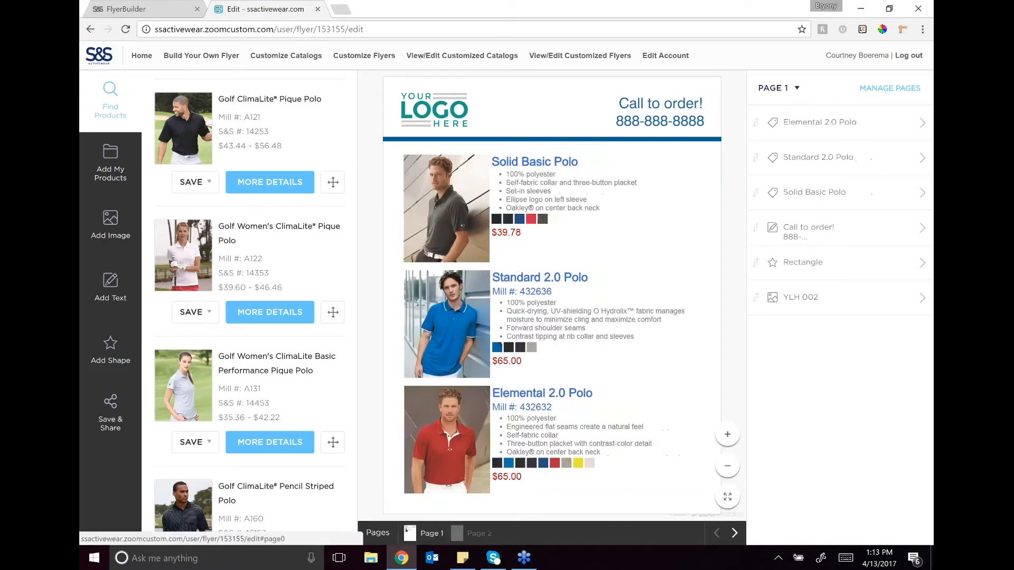
left_click(457, 538)
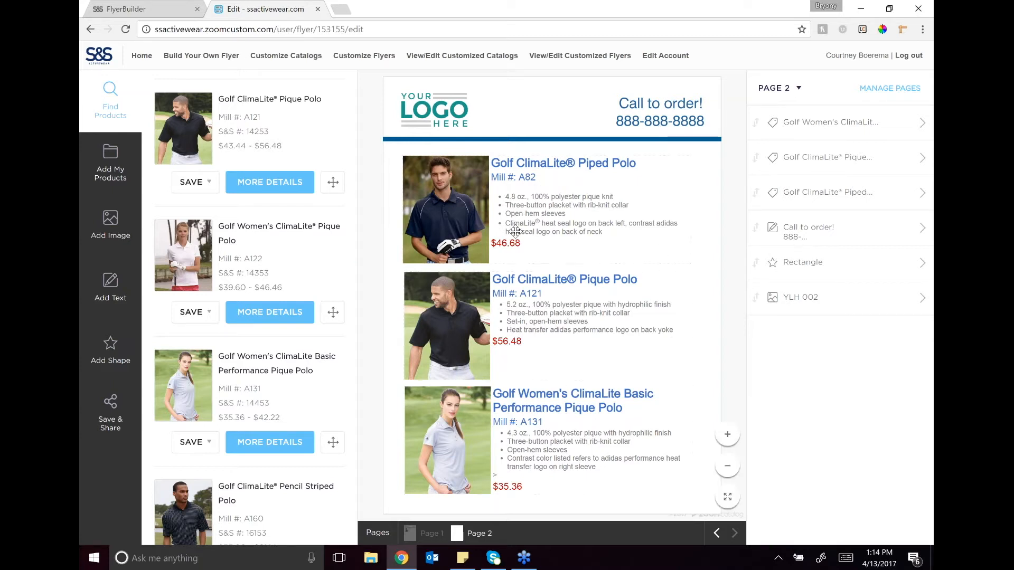
Step: Save the flyer with the title "Polos for" plus the customer's first name and the short description "jsdhgsfh"
mouse_move(388, 533)
left_click(110, 425)
left_click(220, 109)
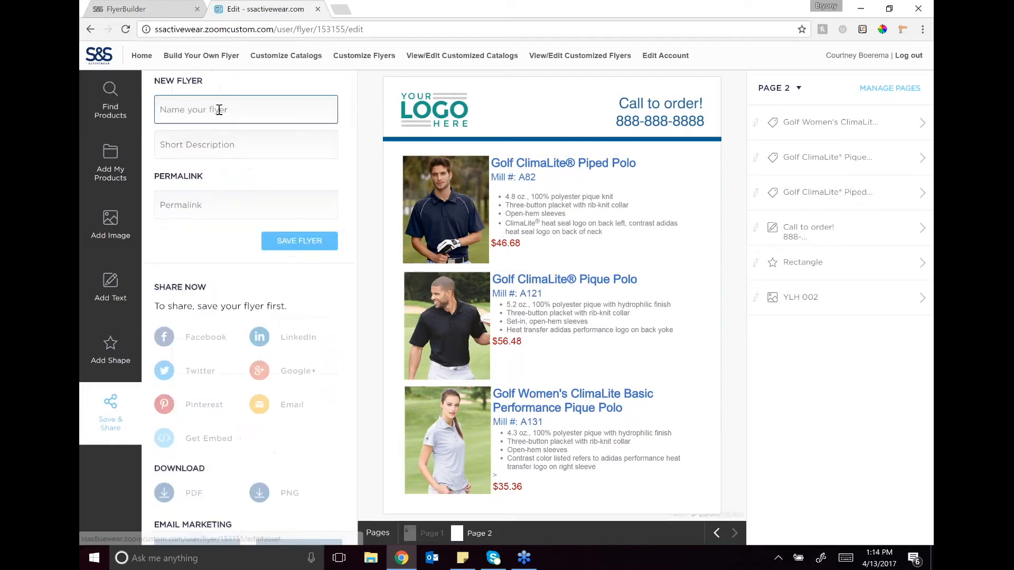
type("Polos for Kim")
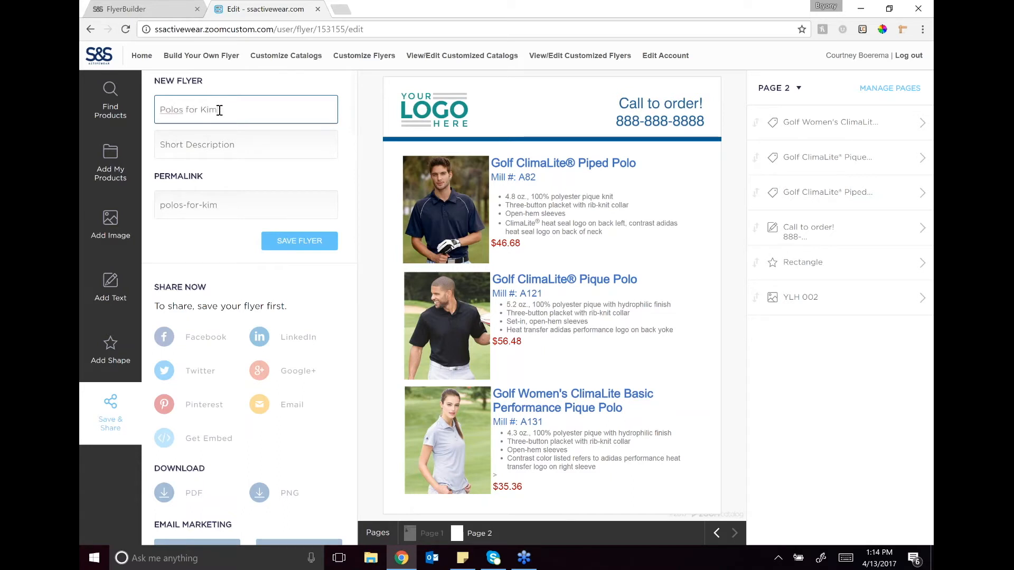
left_click(230, 140)
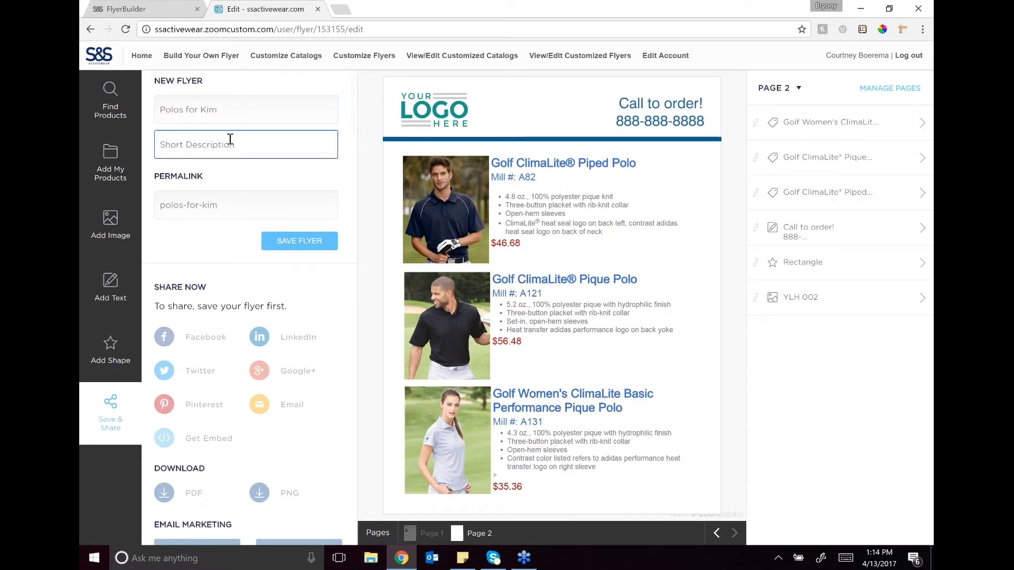
type("jsdhgsfh")
left_click(307, 244)
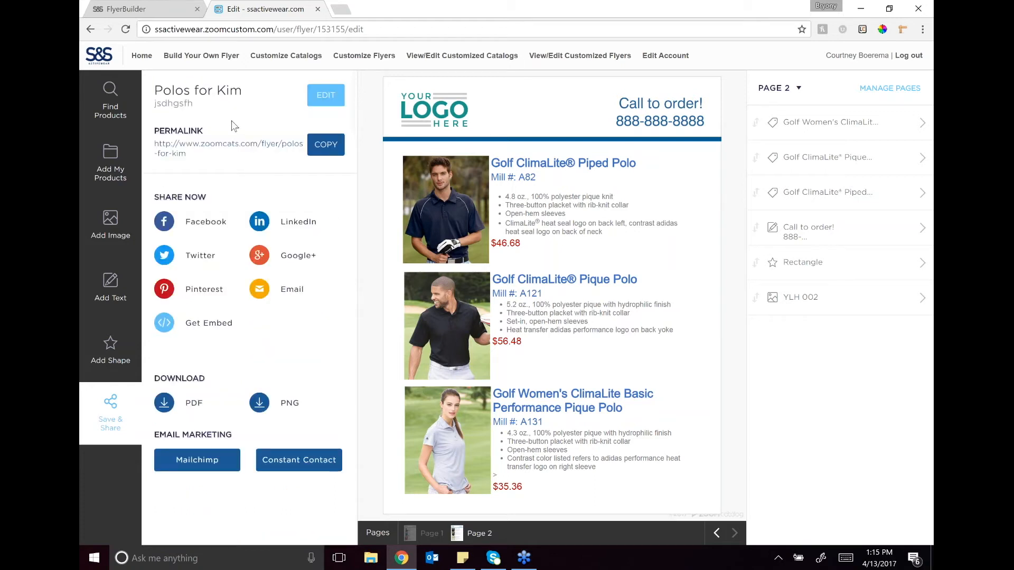
Step: Open the saved flyer's permalink to view the published version and return to the flyer editor
left_click(192, 148)
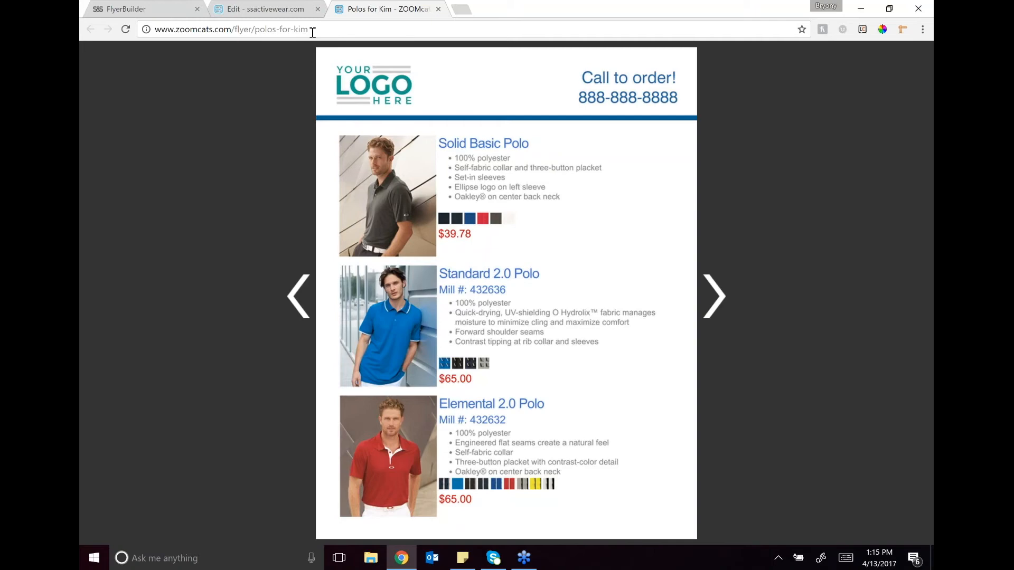
left_click(272, 9)
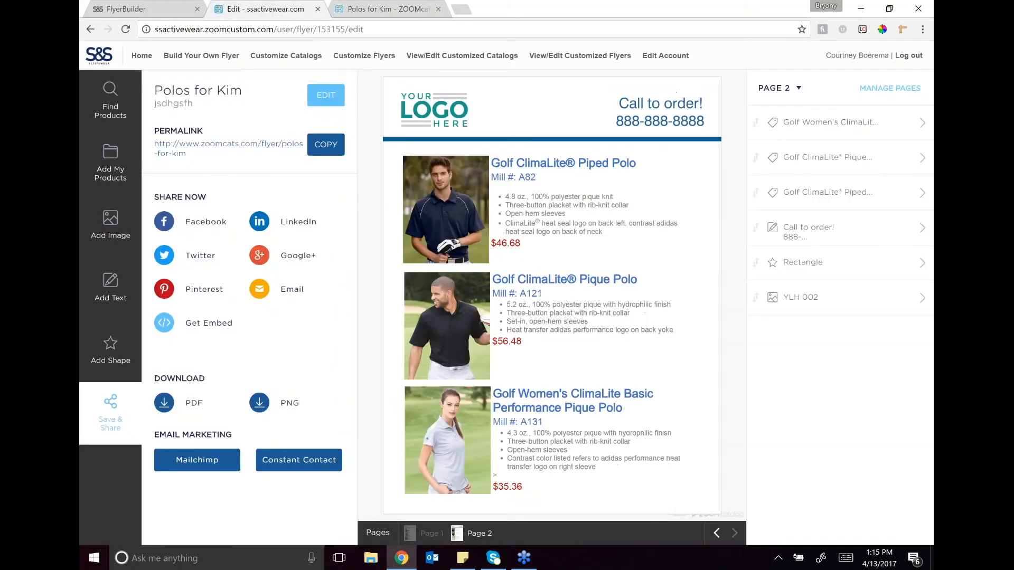
Step: Download all flyer pages as a PDF, open 153155.pdf to review its pages, and return to the flyer editor
left_click(164, 403)
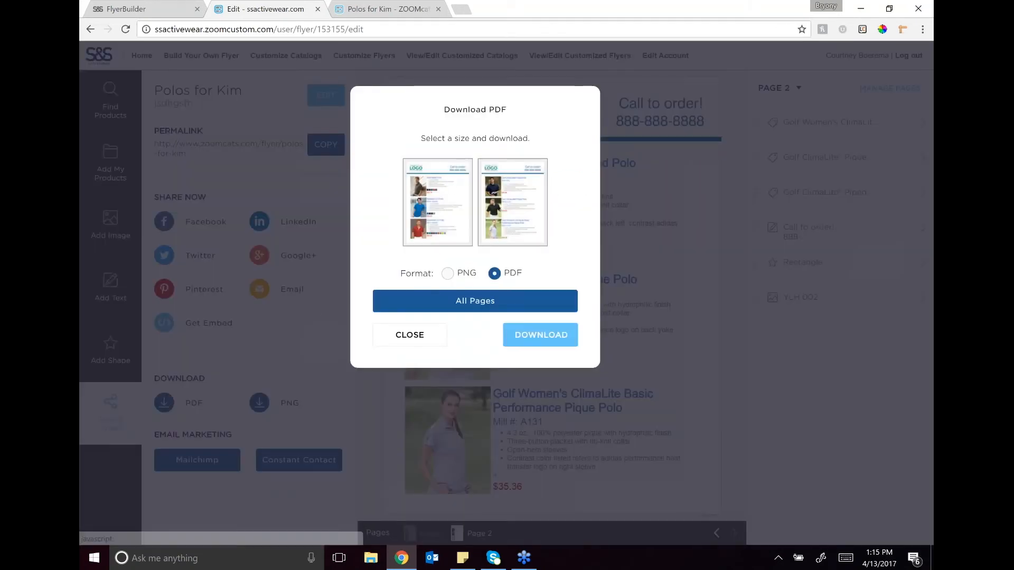
left_click(540, 334)
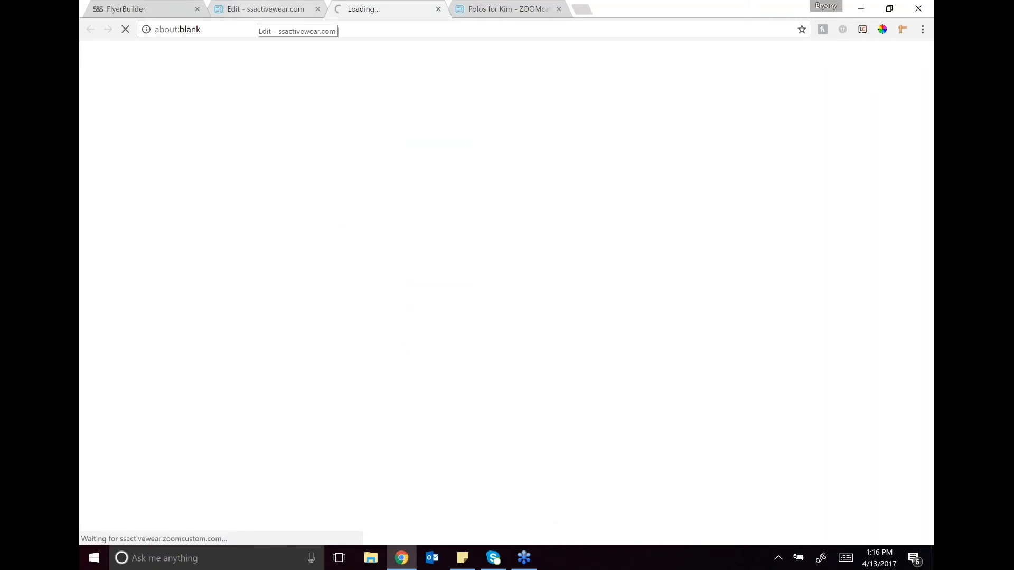
left_click(264, 9)
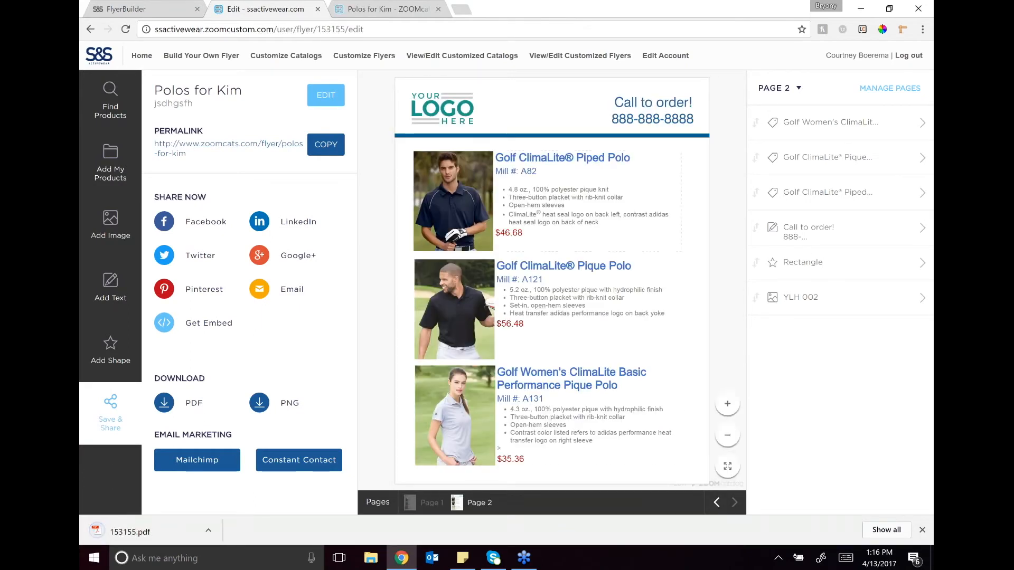
left_click(109, 527)
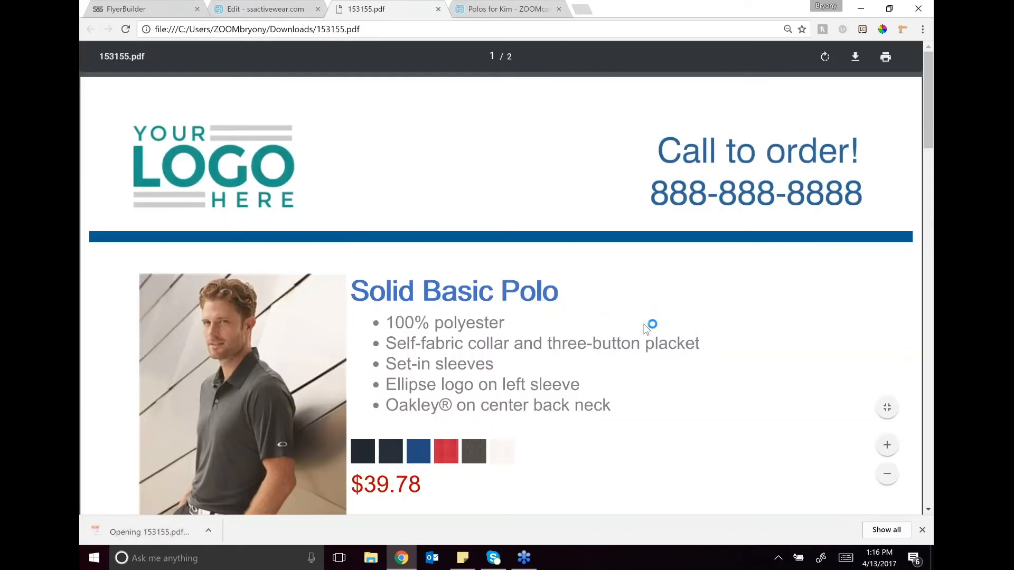
scroll(633, 325, "down", 5)
scroll(625, 323, "down", 8)
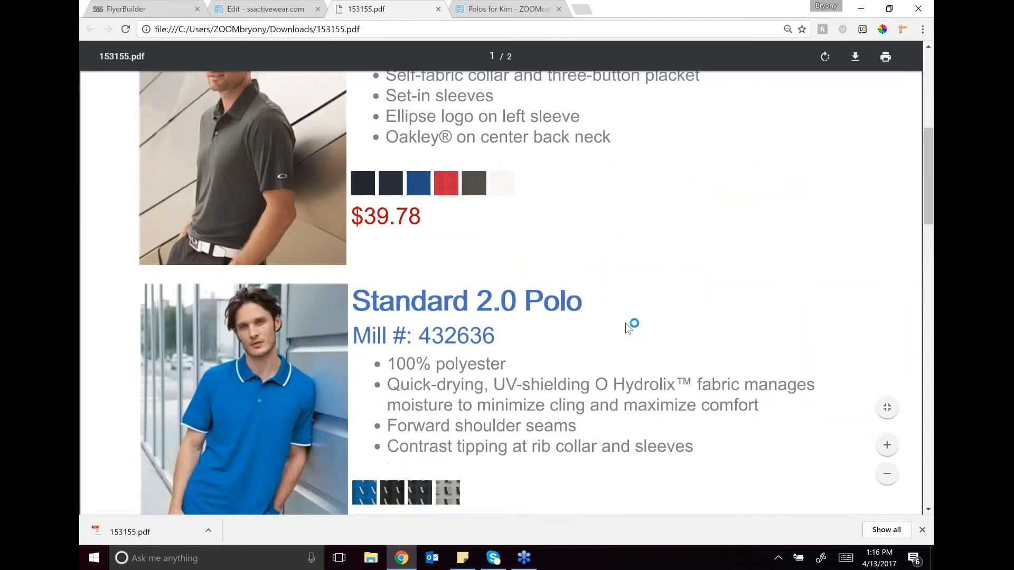
left_click(261, 9)
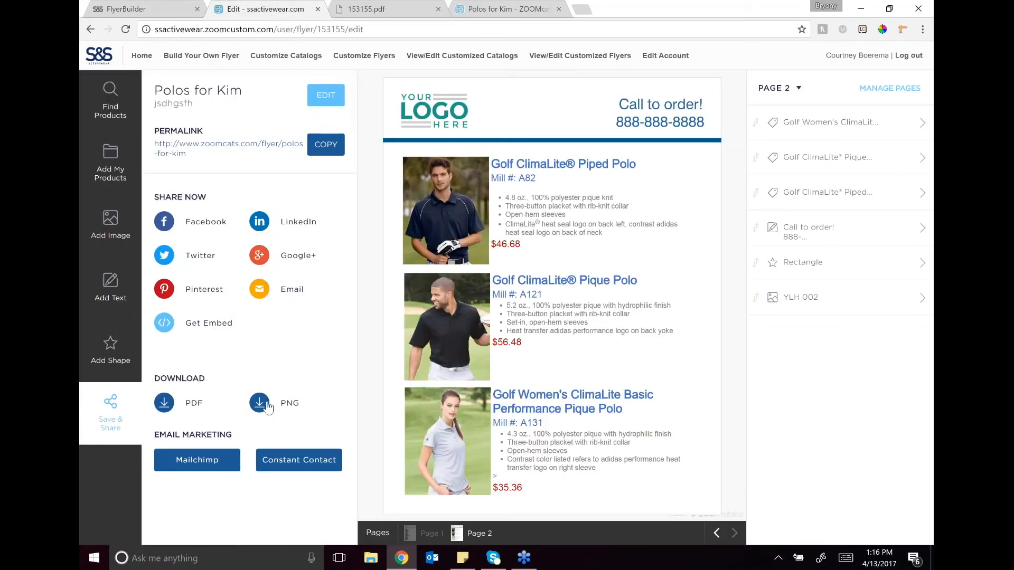
Step: Examine the image width options for downloading all pages as PNG and close the dialog without downloading
left_click(261, 404)
left_click(398, 336)
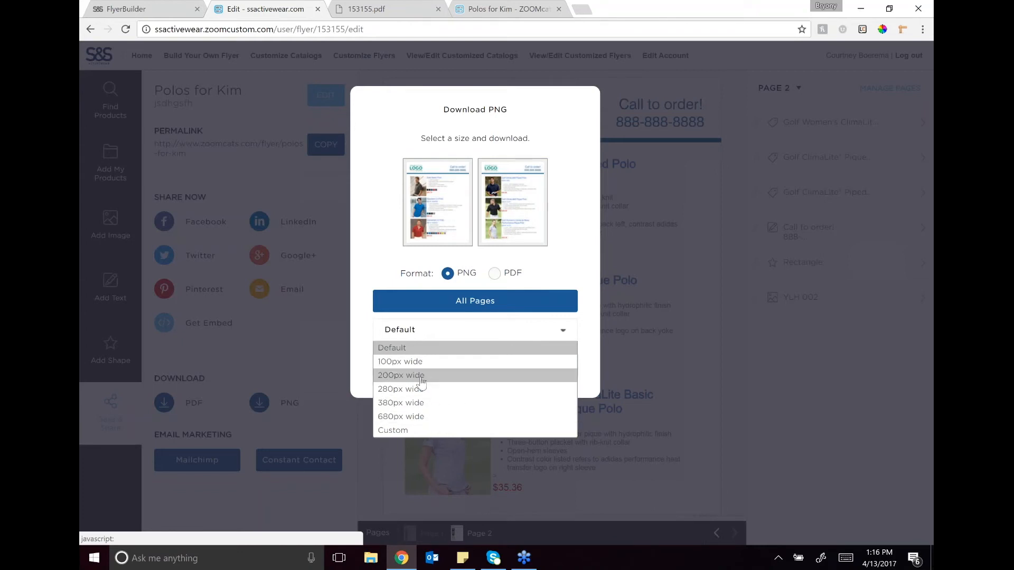
left_click(511, 349)
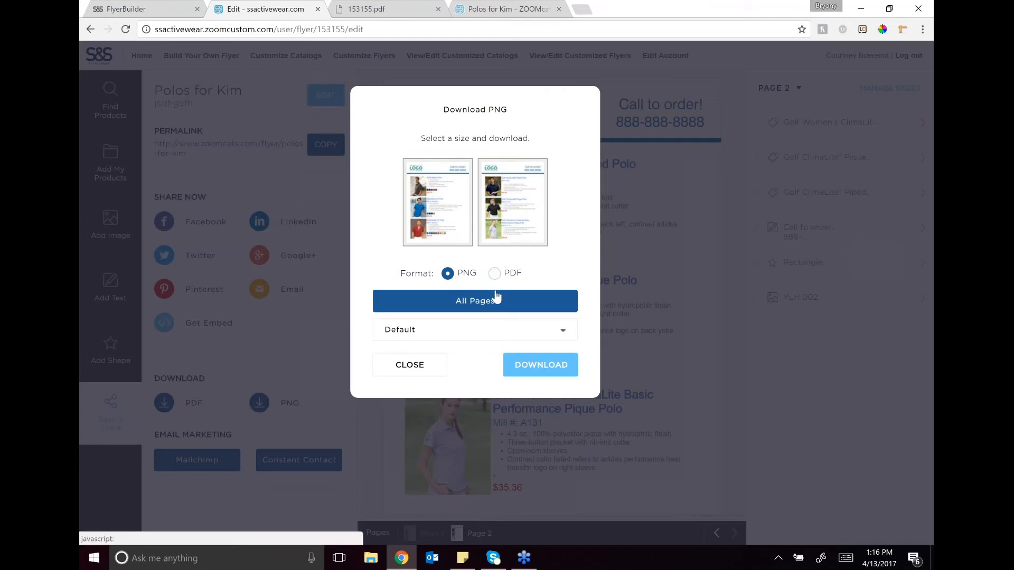
left_click(471, 330)
left_click(461, 330)
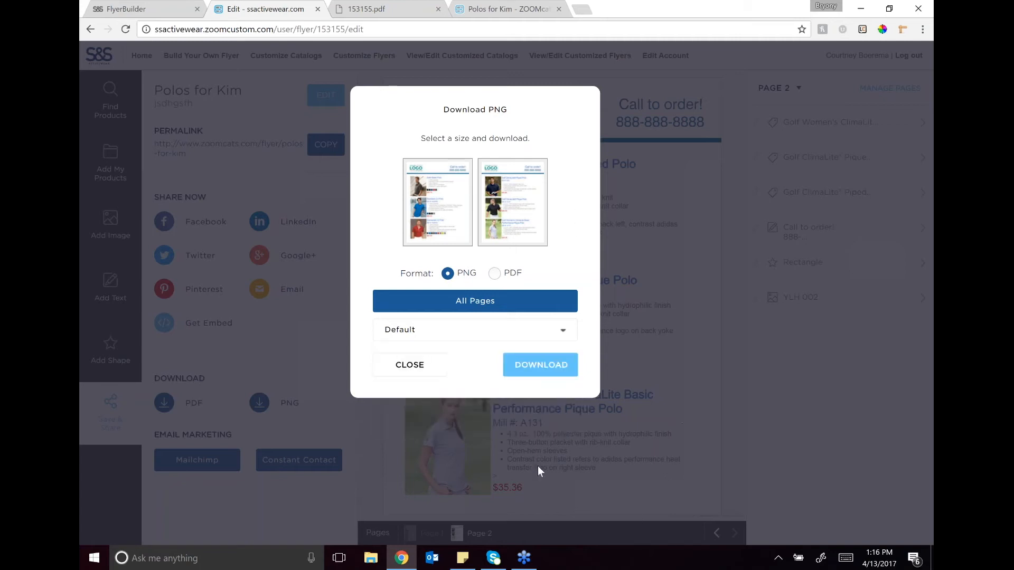
left_click(410, 367)
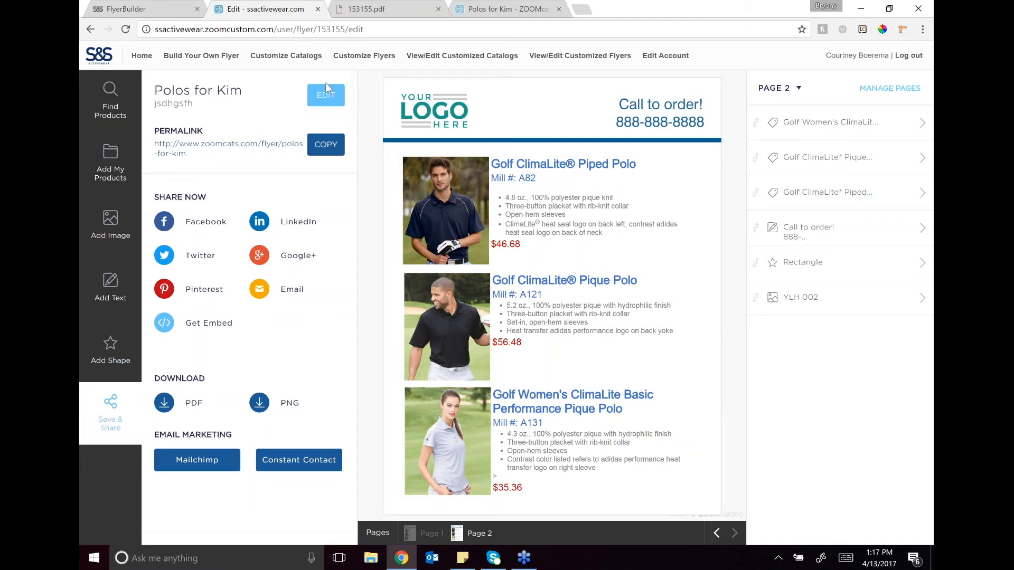
Step: Start a new blank flyer, dismiss the intro window, and place YLH-002.png in the page's upper-left corner, enlarged to about 286%
left_click(194, 56)
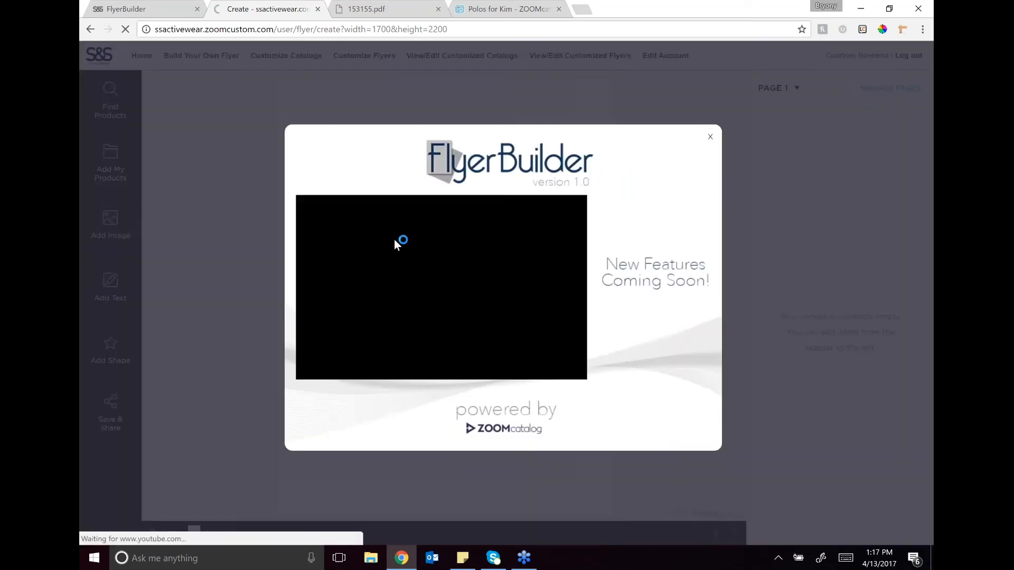
left_click(584, 69)
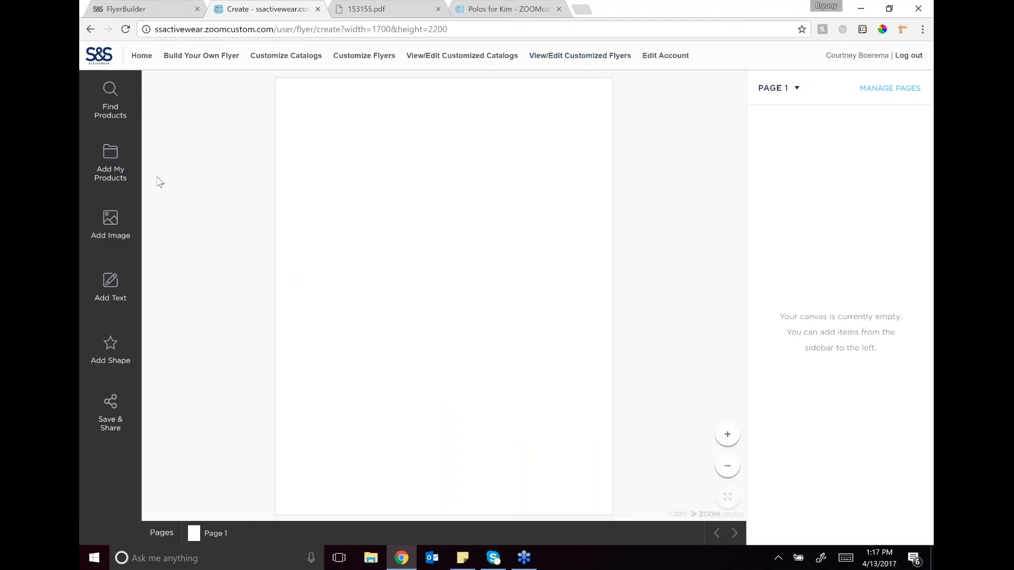
left_click(111, 241)
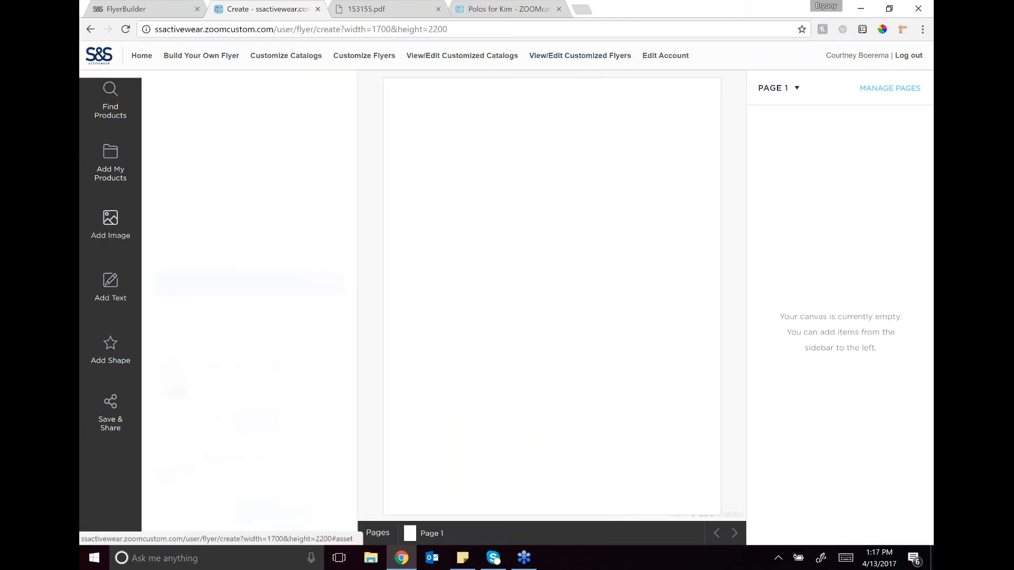
left_click(332, 321)
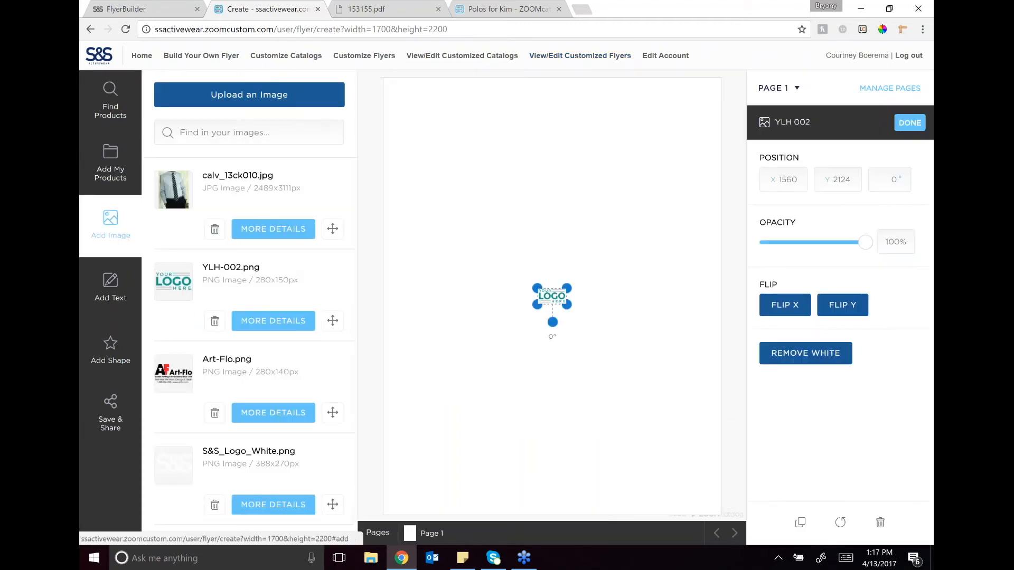
left_click_drag(550, 285, 478, 138)
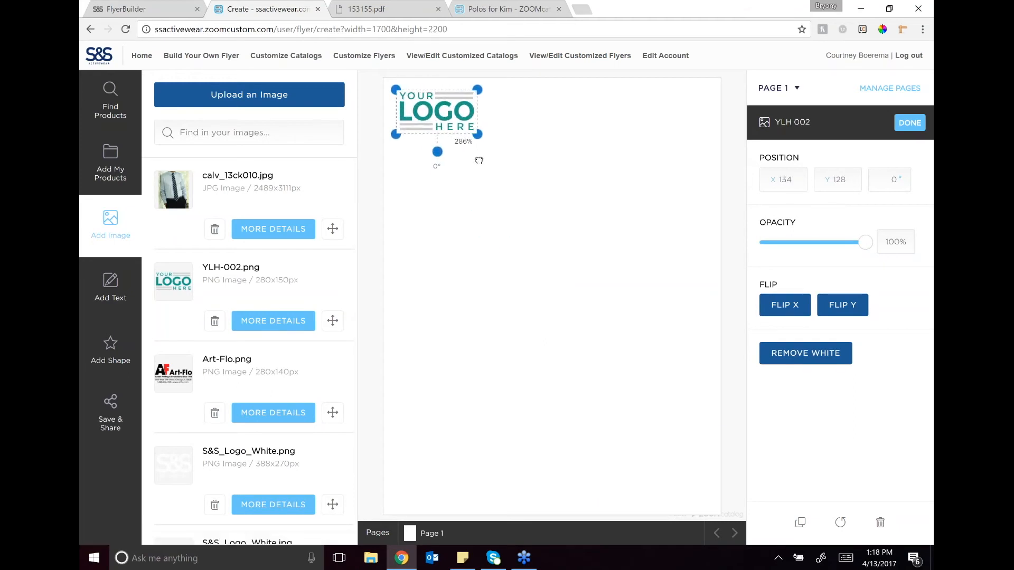
Step: Add the company's phone number as Book Antiqua text and place it in the page's upper-right corner, opposite the logo
left_click(112, 287)
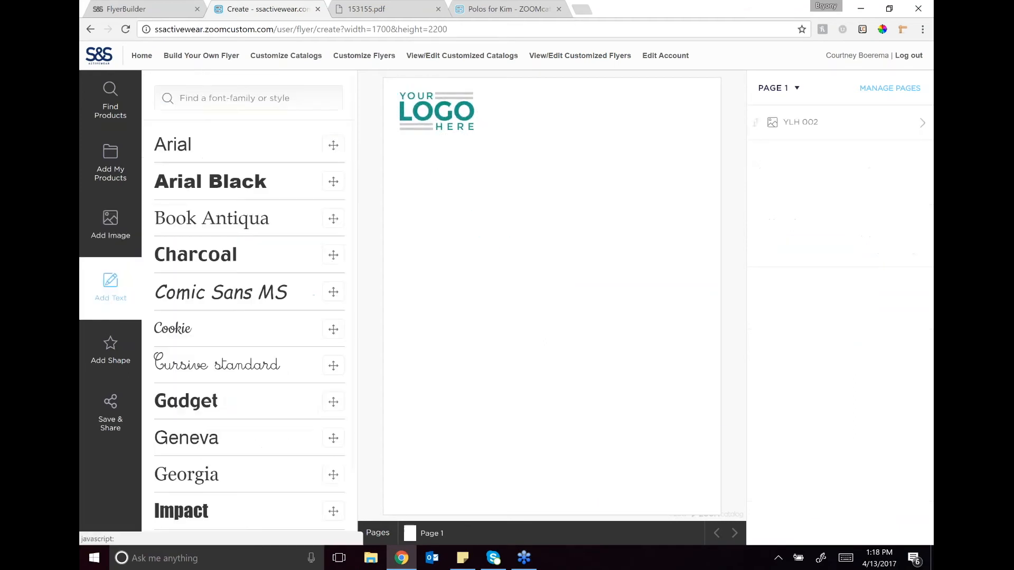
left_click(328, 223)
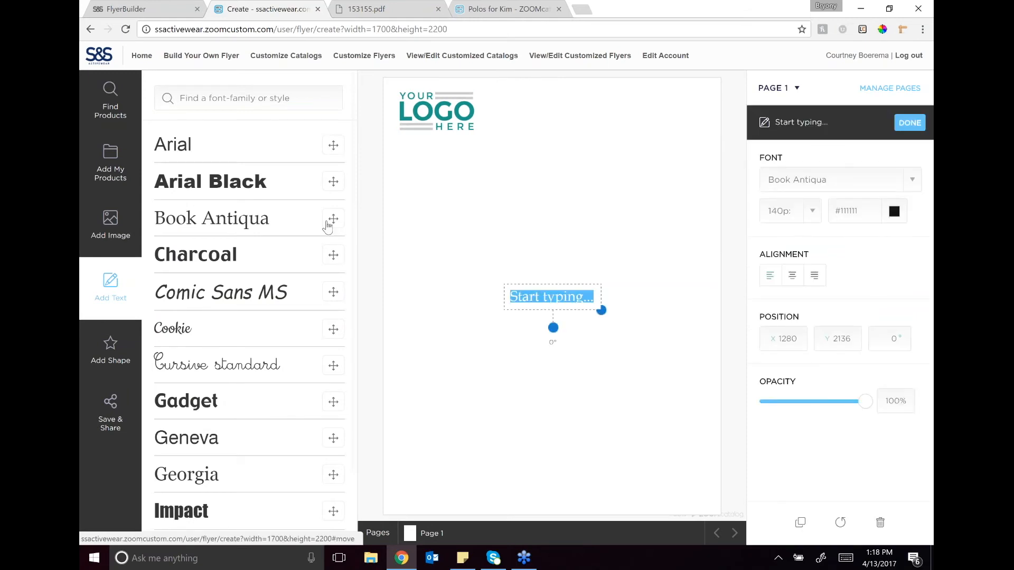
type("777-777-7777")
left_click_drag(555, 289, 664, 111)
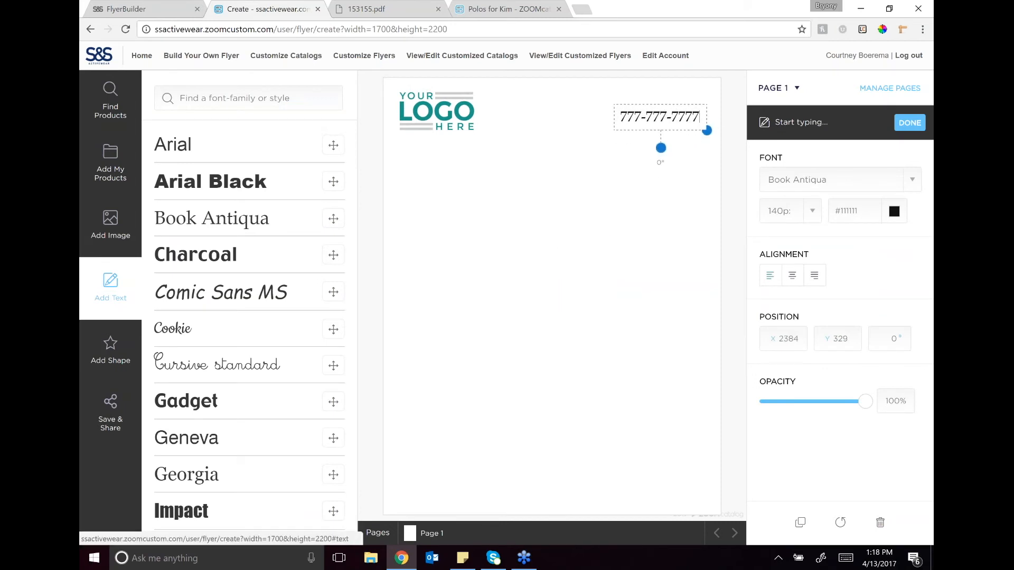
Step: Add a thin blue rectangle spanning the page width beneath the logo, and move the phone number slightly down towards it
left_click(111, 349)
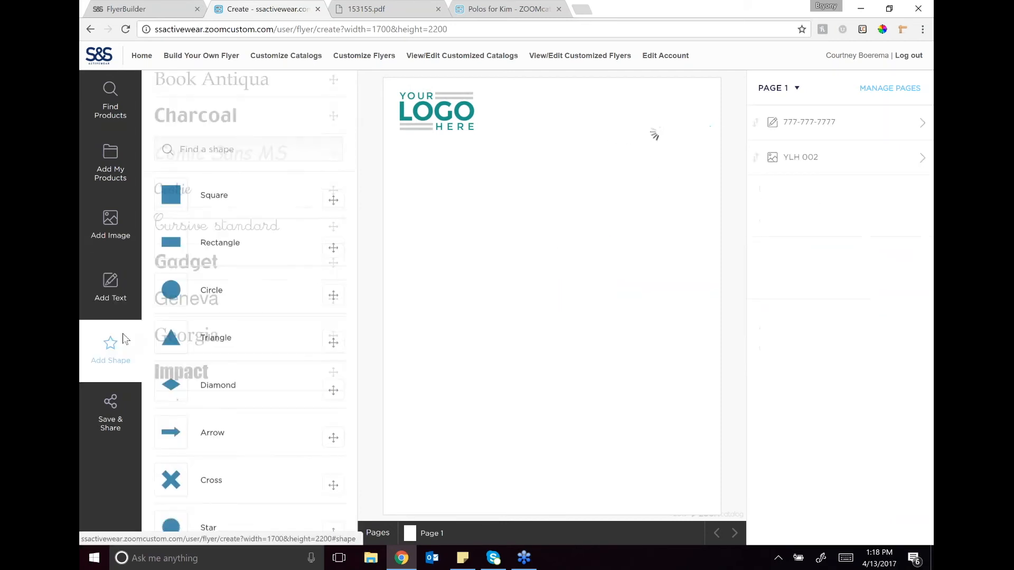
left_click(331, 203)
left_click_drag(543, 294, 728, 155)
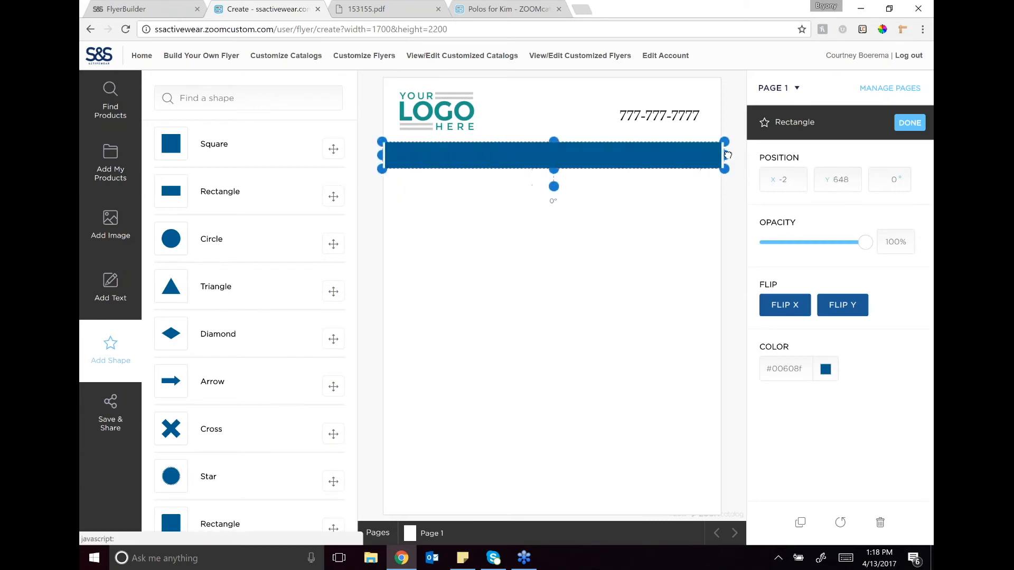
mouse_move(553, 170)
left_mouse_down()
mouse_move(514, 149)
mouse_move(550, 155)
left_mouse_up()
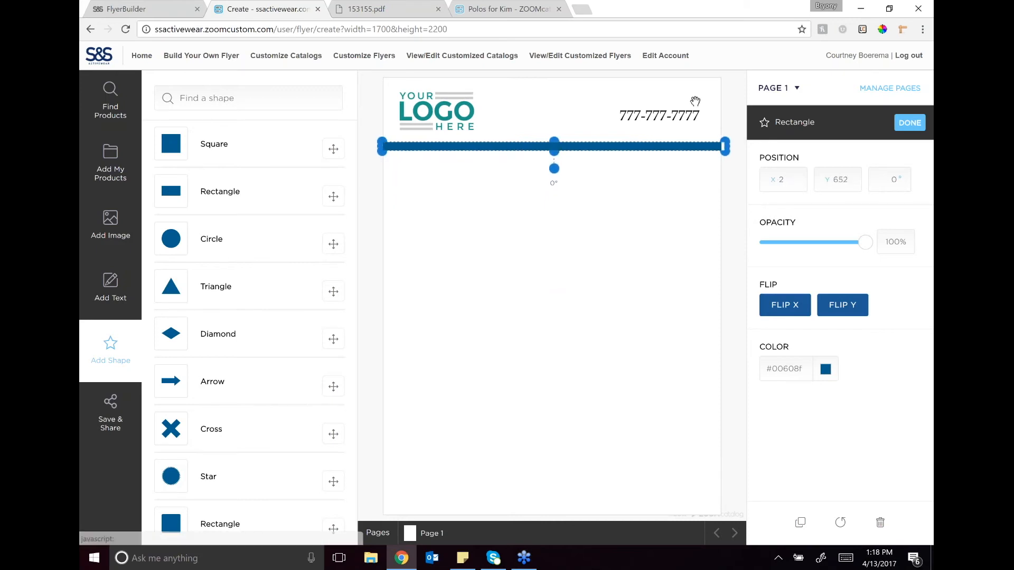
left_click_drag(670, 119, 675, 124)
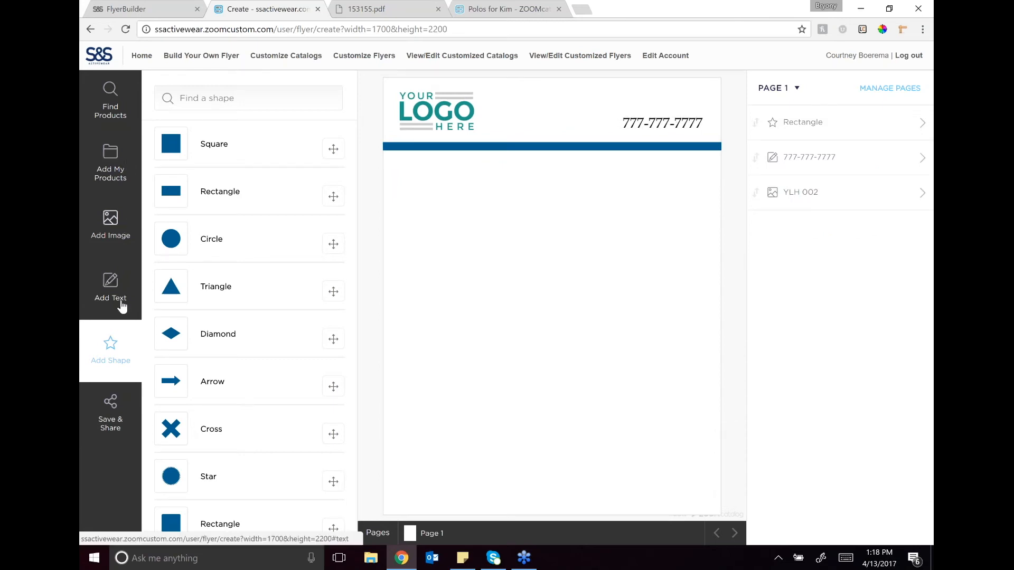
Step: Place Tartan Plaid Cap from the Plaid Collection folder as a narrow photo-above-text block under the bar at the page's left
left_click(110, 161)
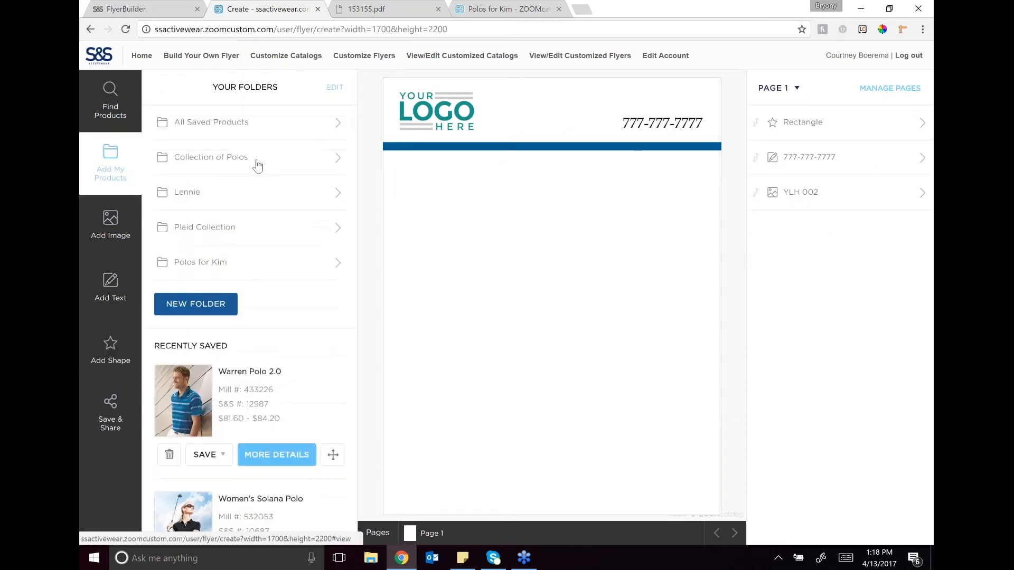
left_click(327, 230)
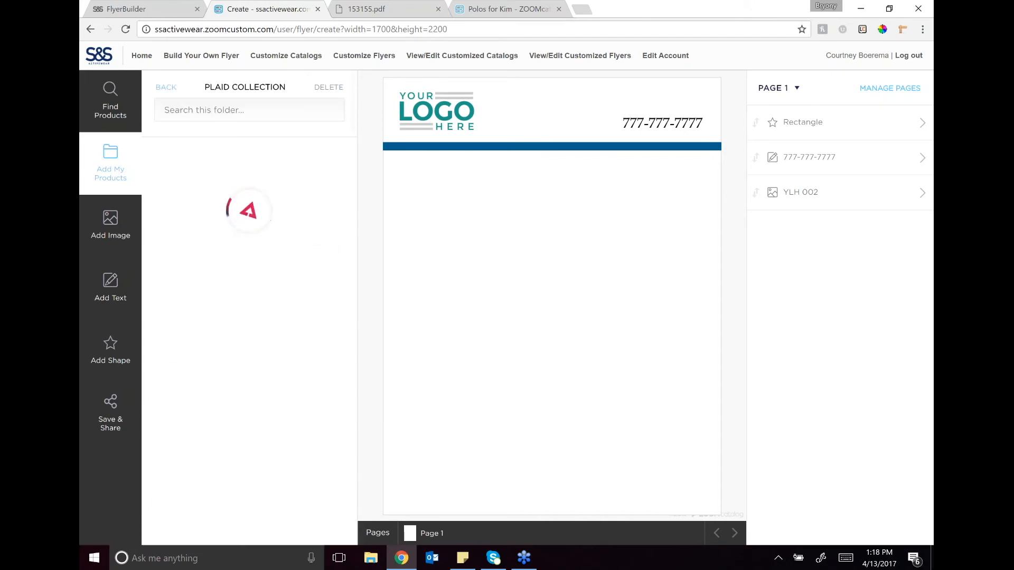
left_click(333, 240)
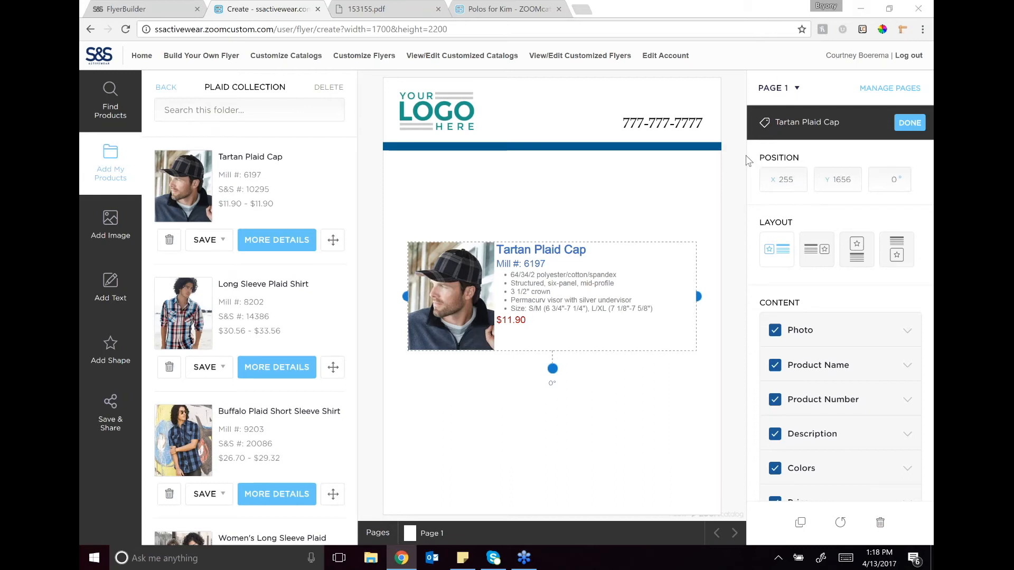
left_click(848, 247)
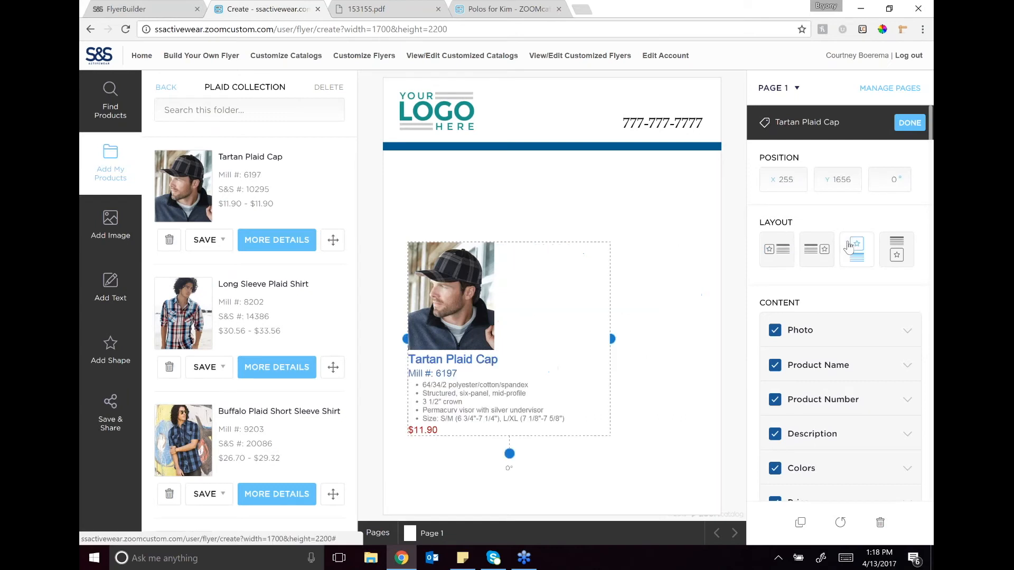
left_click_drag(611, 338, 494, 348)
left_click_drag(455, 305, 452, 232)
Step: Add Long Sleeve Plaid Shirt as a narrow photo-above-text block in the middle column beside the cap
left_click(334, 369)
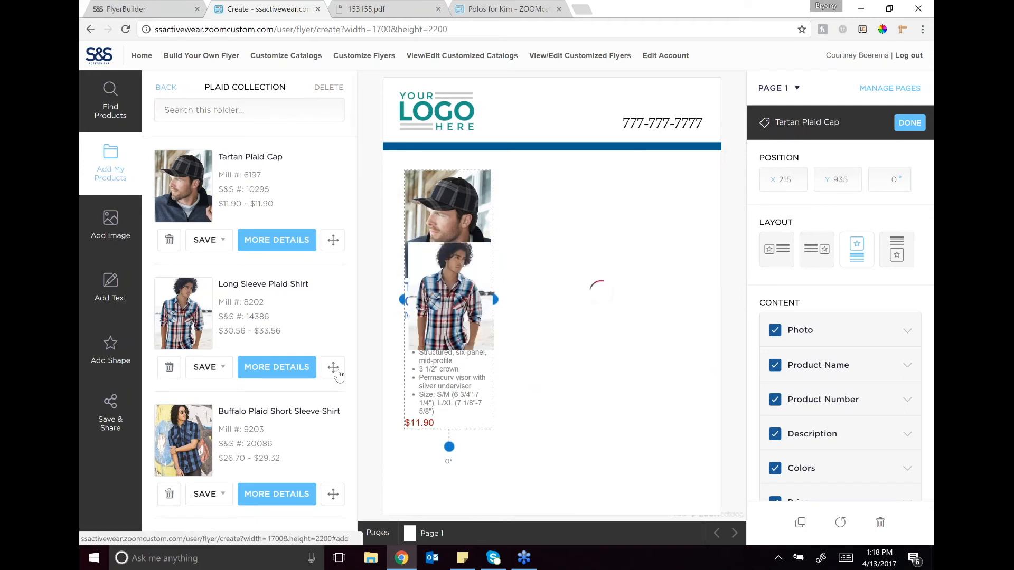
left_click(858, 258)
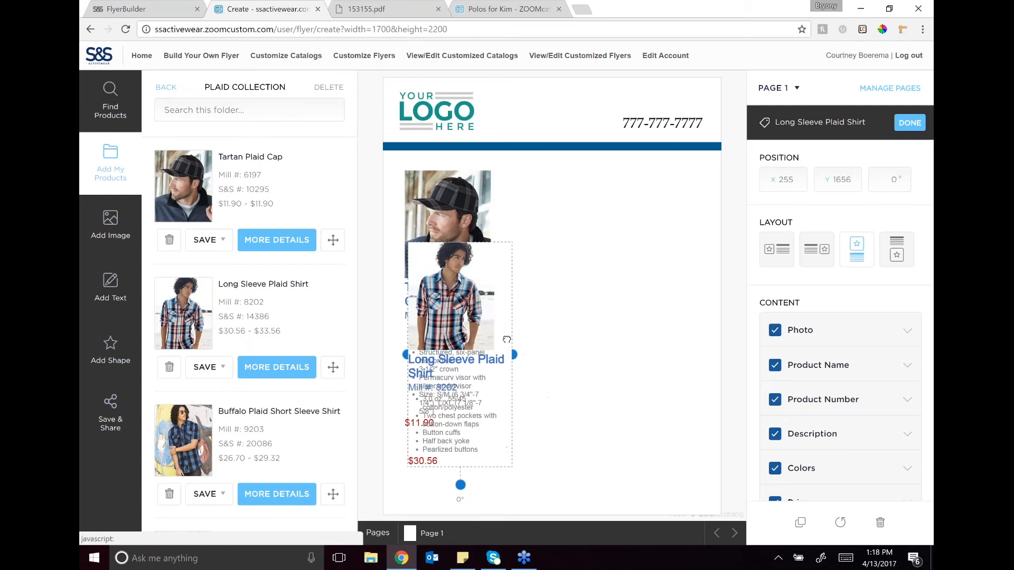
left_click_drag(448, 304, 547, 233)
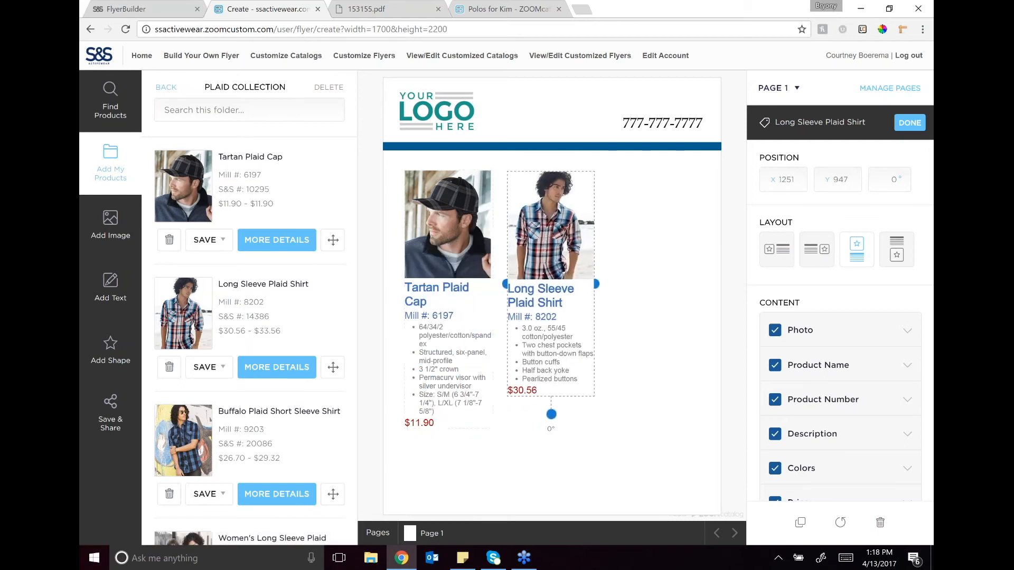
Step: Add Buffalo Plaid Short Sleeve Shirt as a narrow photo-above-text block in the page's right column
left_click(333, 494)
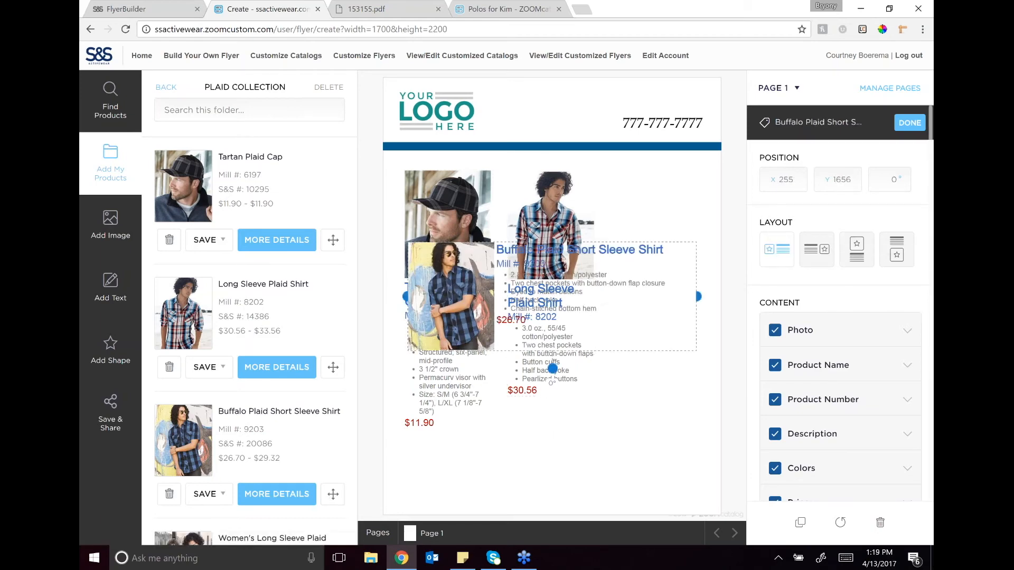
left_click(856, 250)
left_click_drag(610, 339, 498, 343)
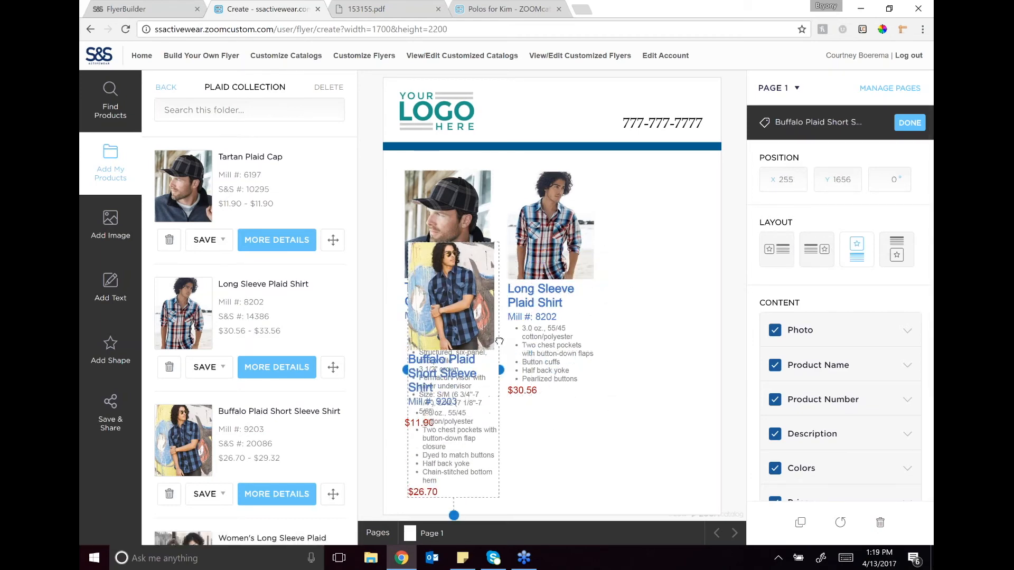
left_click_drag(461, 296, 666, 227)
left_click(547, 461)
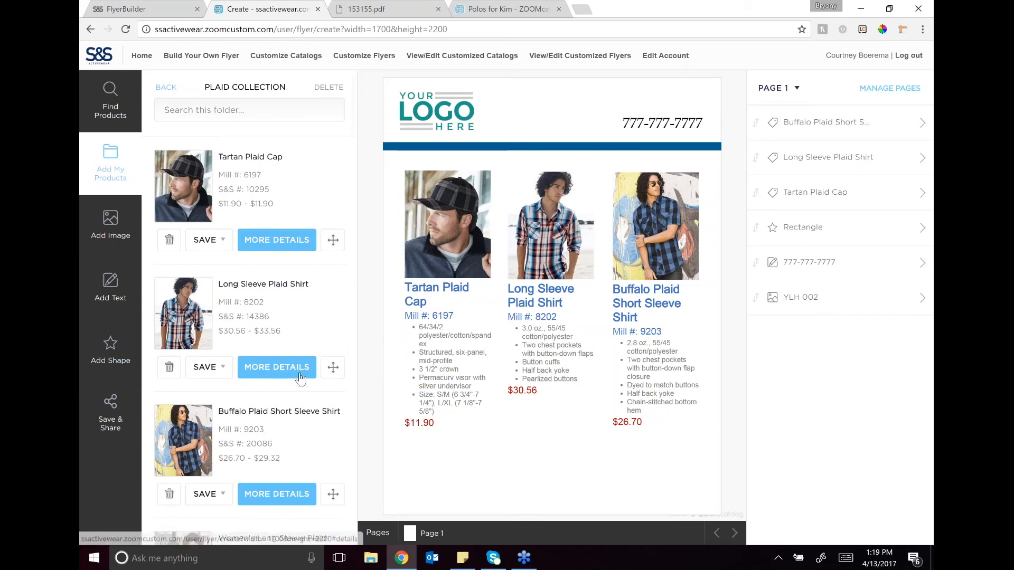
Step: Add a blank second page to the flyer
mouse_move(487, 518)
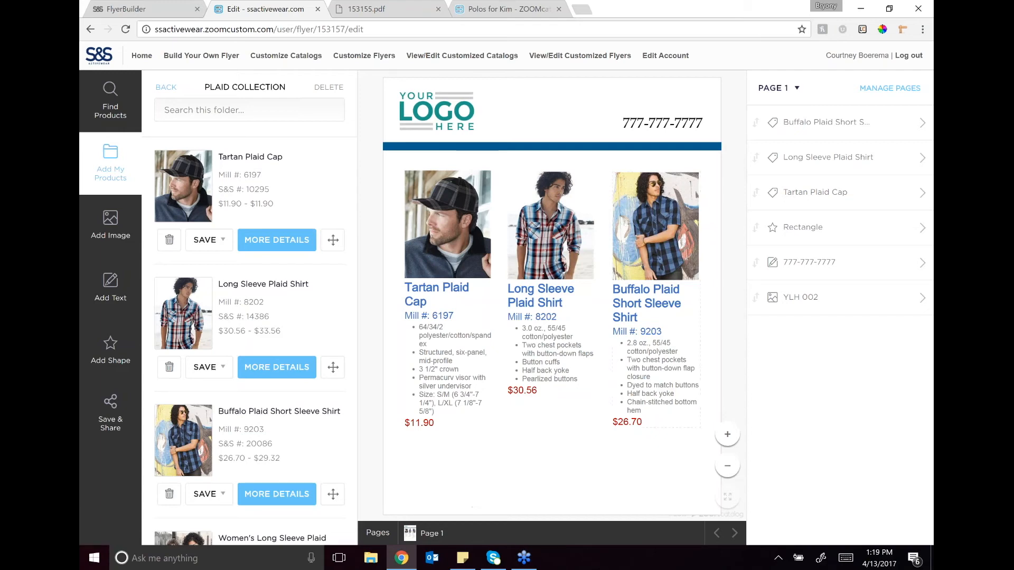
left_click_drag(549, 486, 545, 486)
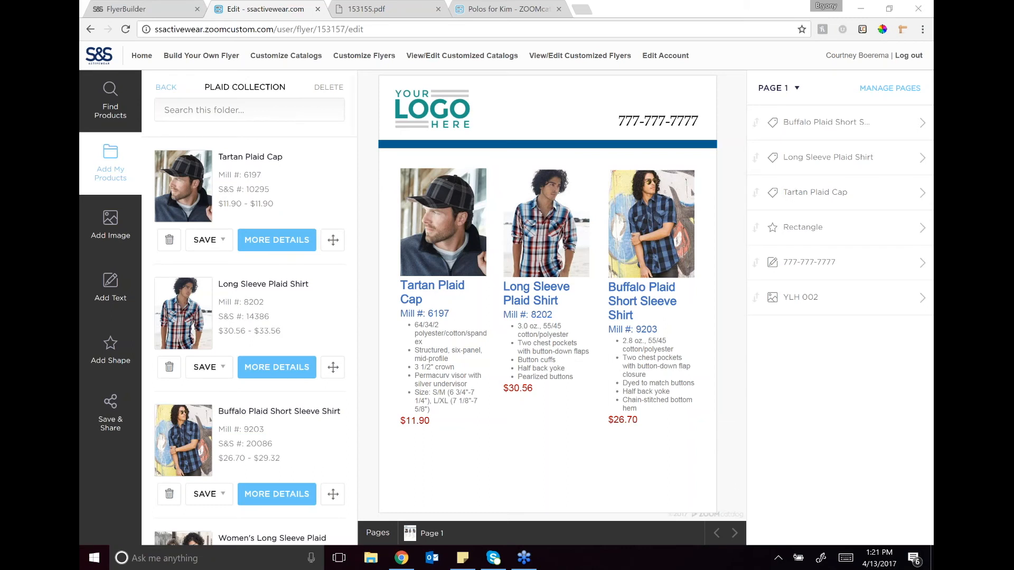
left_click(890, 87)
left_click(837, 165)
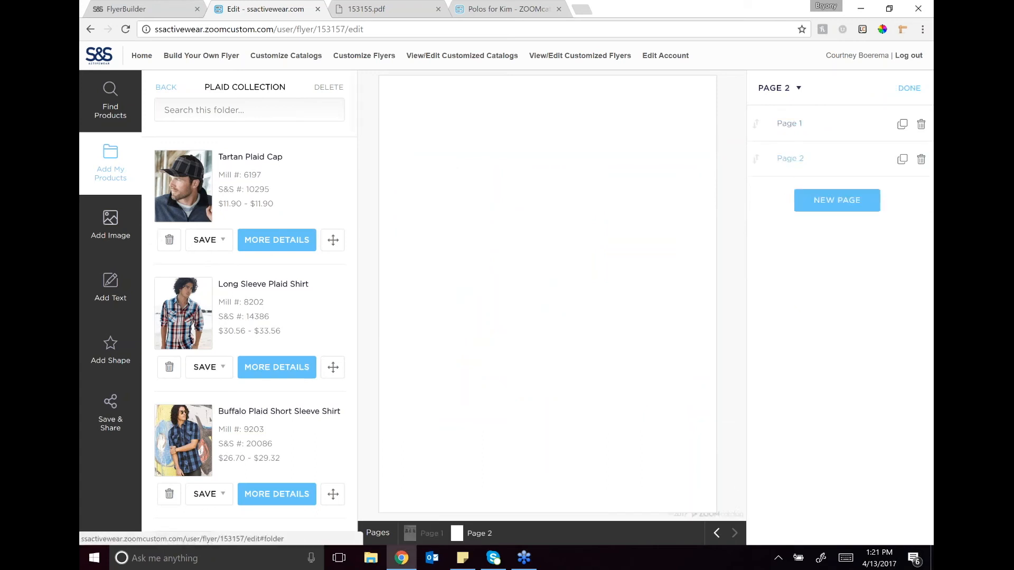
Step: Place Standard 2.0 Polo from the customer's polo folder near the top of page 2, using the photo of the blue shirt alone
left_click(166, 87)
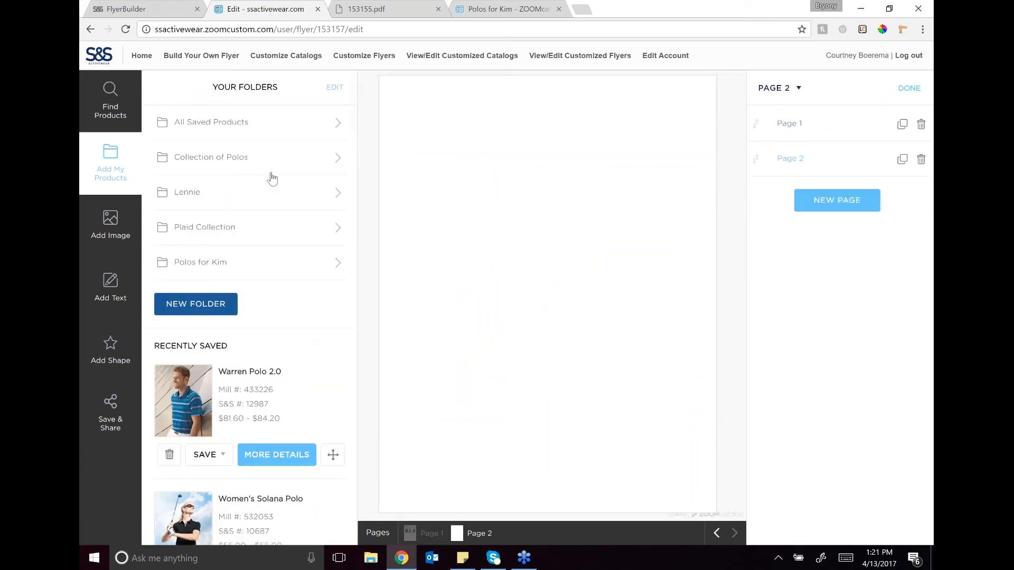
left_click(263, 264)
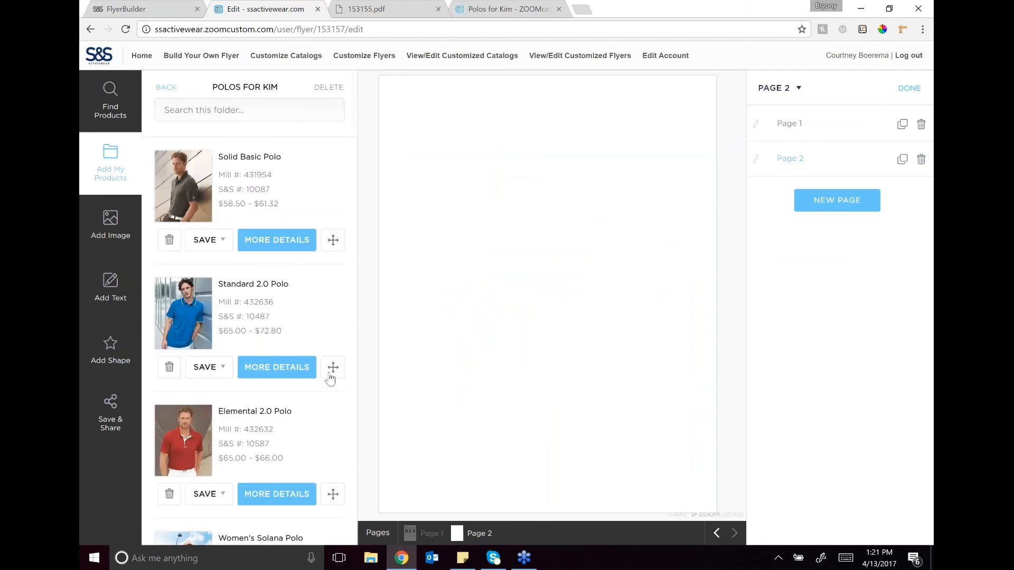
left_click_drag(333, 367, 437, 205)
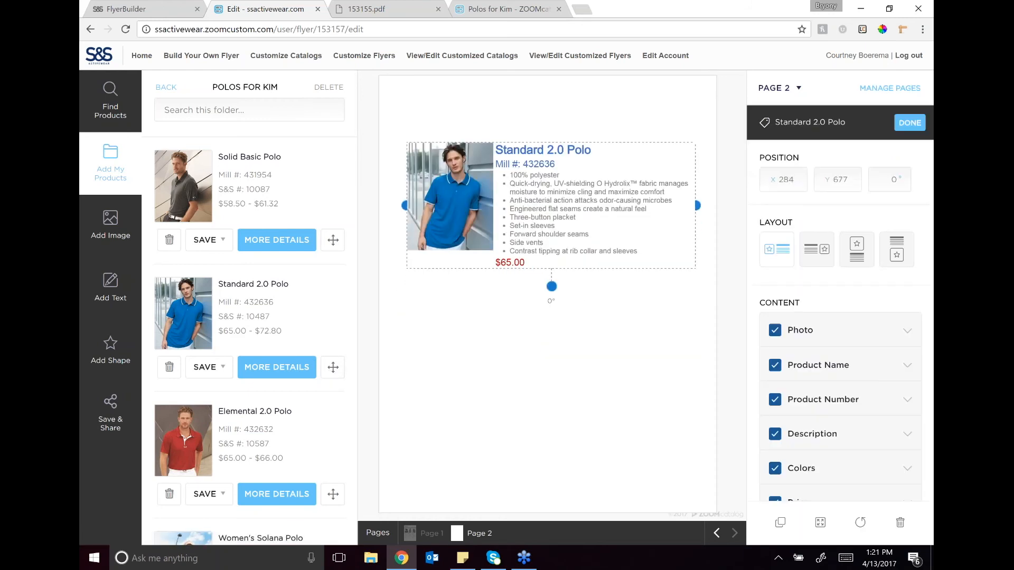
left_click(851, 338)
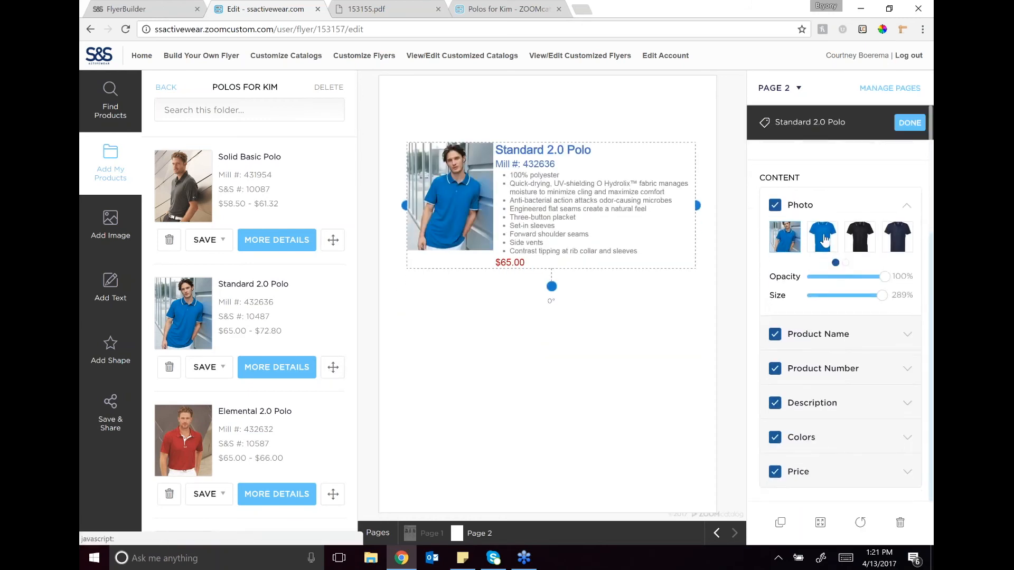
left_click(825, 239)
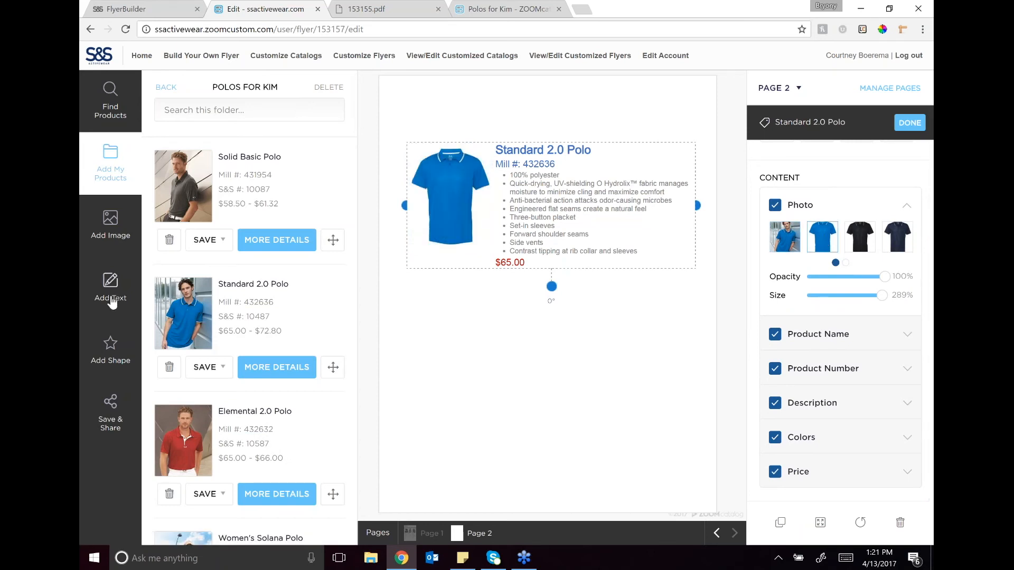
Step: Place S&S_Logo_Black.jpg on the blue polo's chest, scaled to about 12%, and remove the logo's white background
left_click(111, 225)
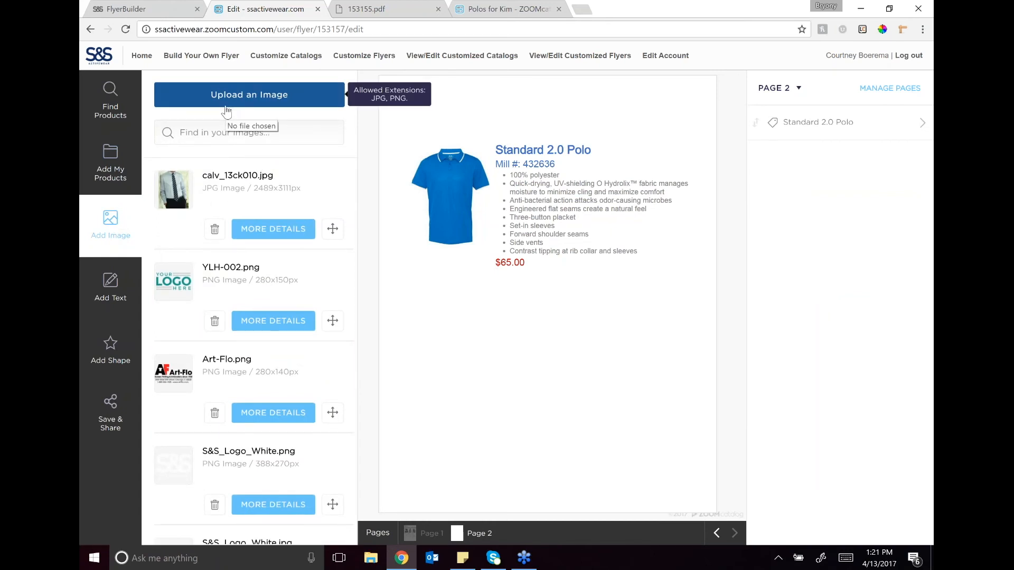
scroll(270, 355, "down", 2)
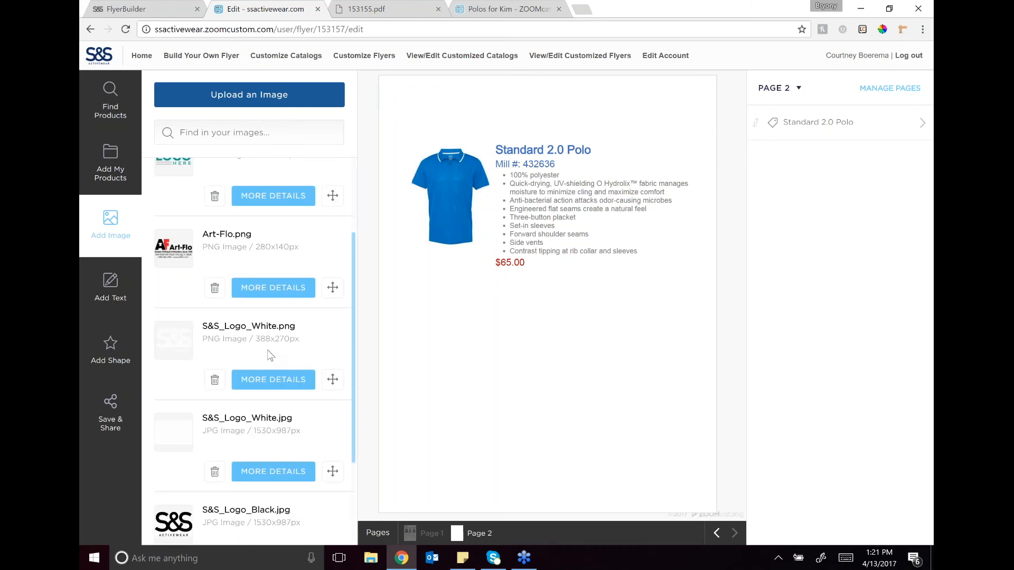
scroll(272, 493, "down", 2)
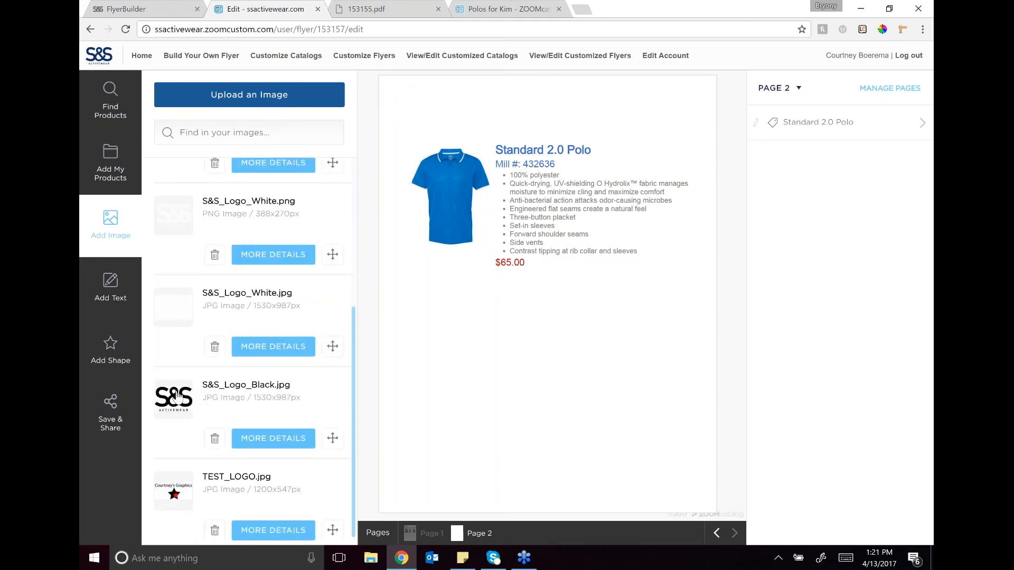
left_click(332, 443)
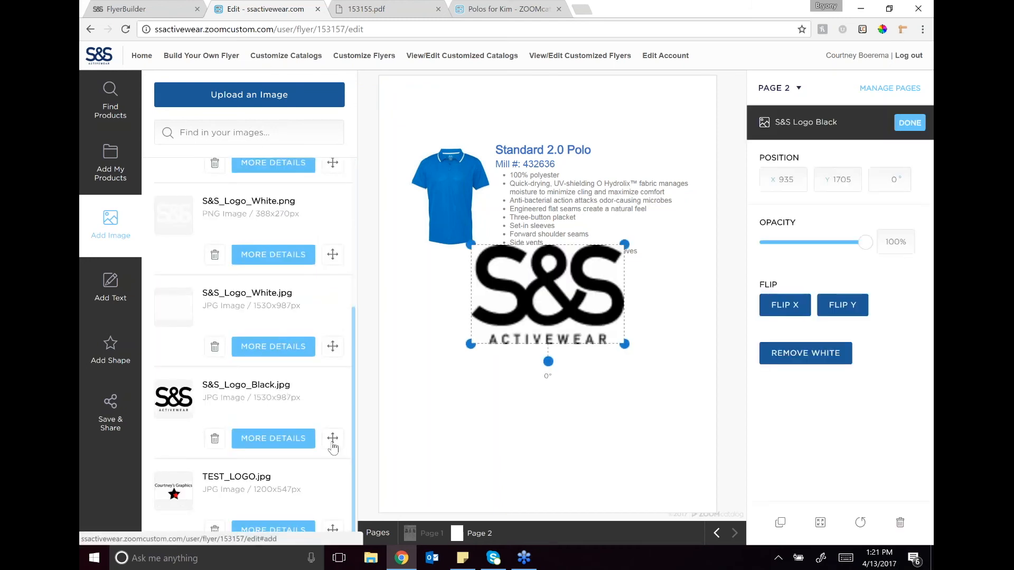
left_click_drag(625, 344, 461, 176)
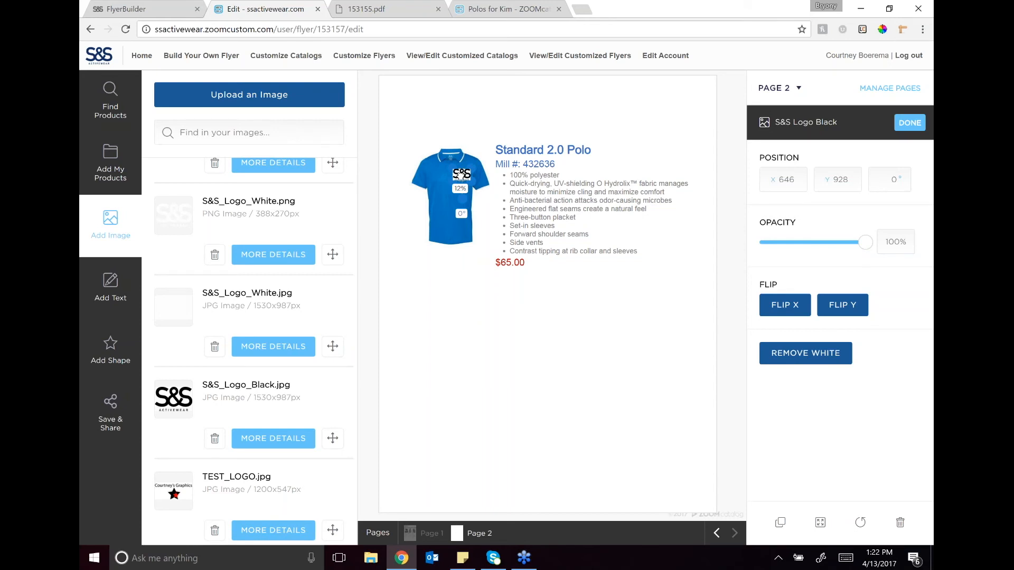
left_click(802, 358)
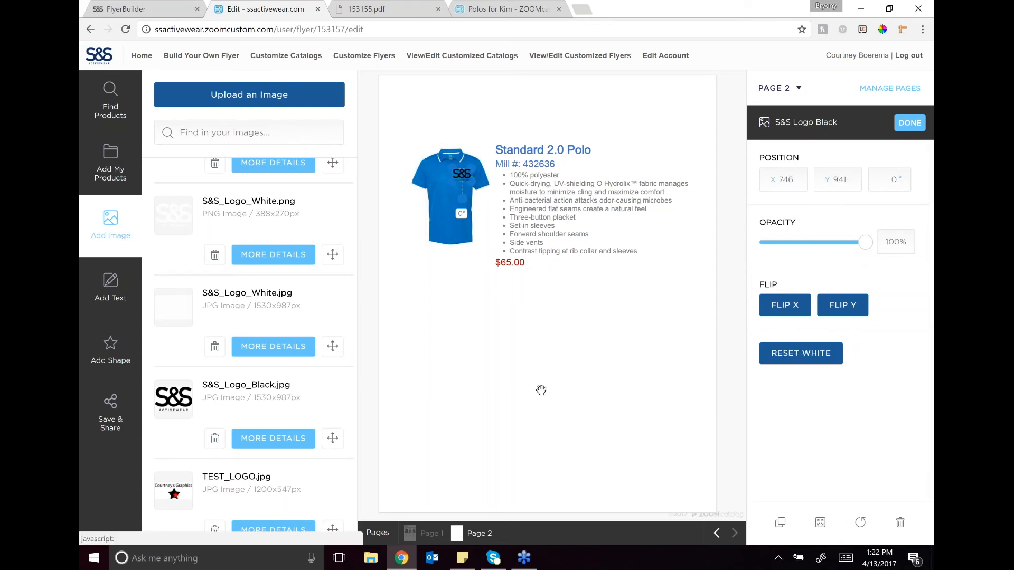
left_click(521, 336)
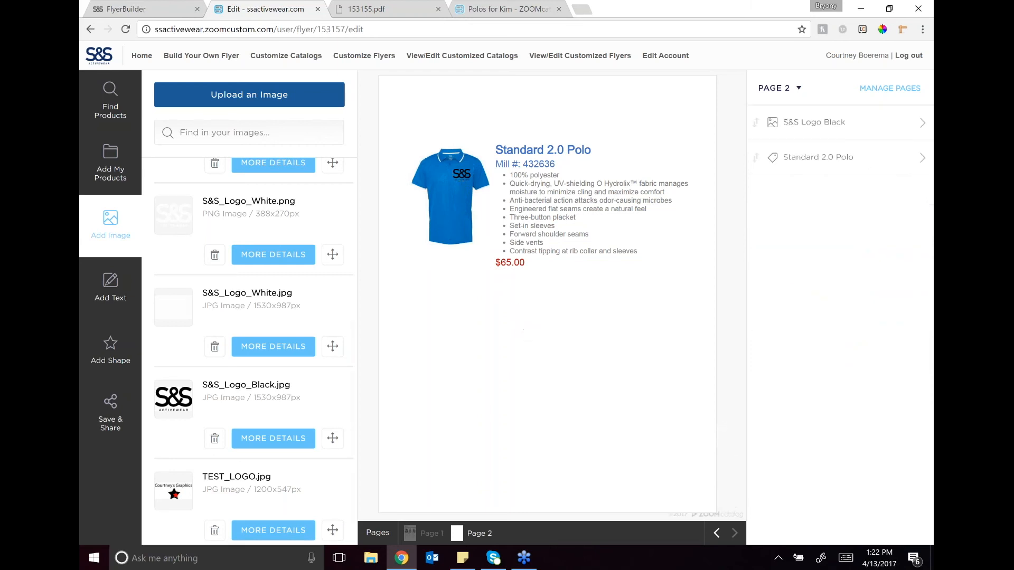
Step: Place Elemental 2.0 Polo below the Standard 2.0 Polo and switch its photo to the black shirt
left_click(111, 158)
left_click_drag(183, 441, 434, 352)
left_click(908, 339)
scroll(908, 339, "down", 3)
left_click(897, 237)
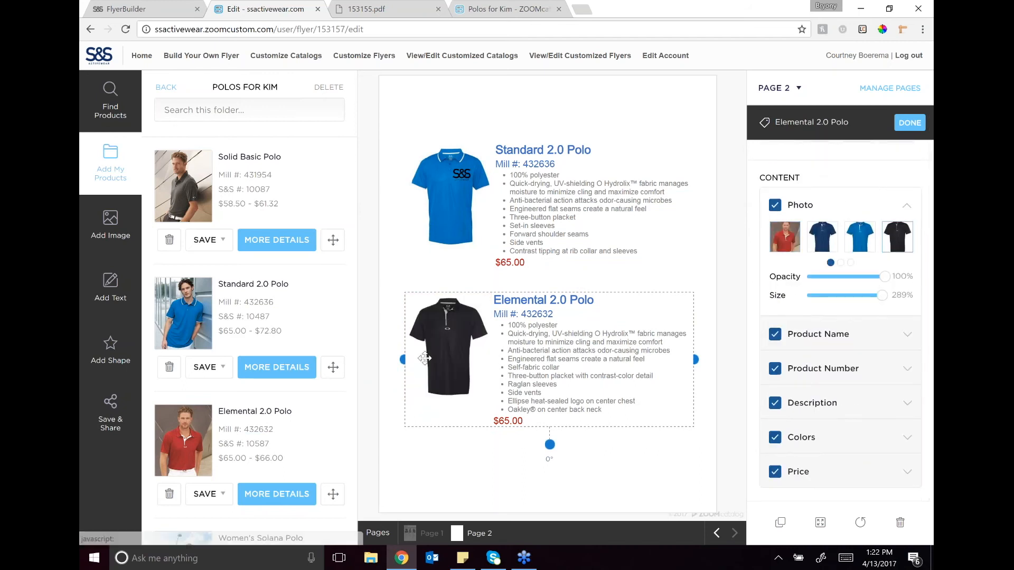
left_click(389, 270)
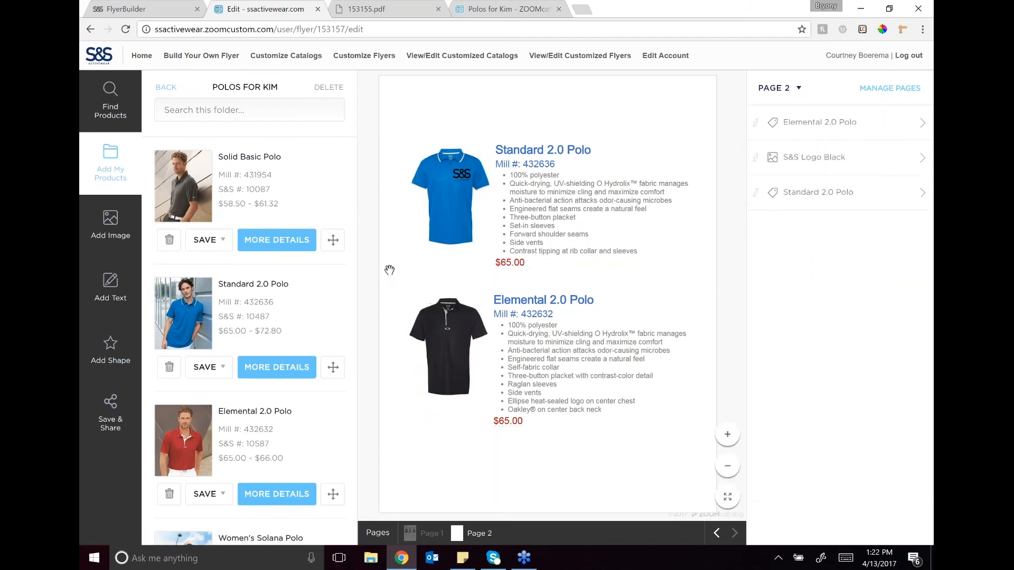
Step: Place S&S_Logo_White.png on the black polo's chest, scaled to about 41%
left_click(110, 224)
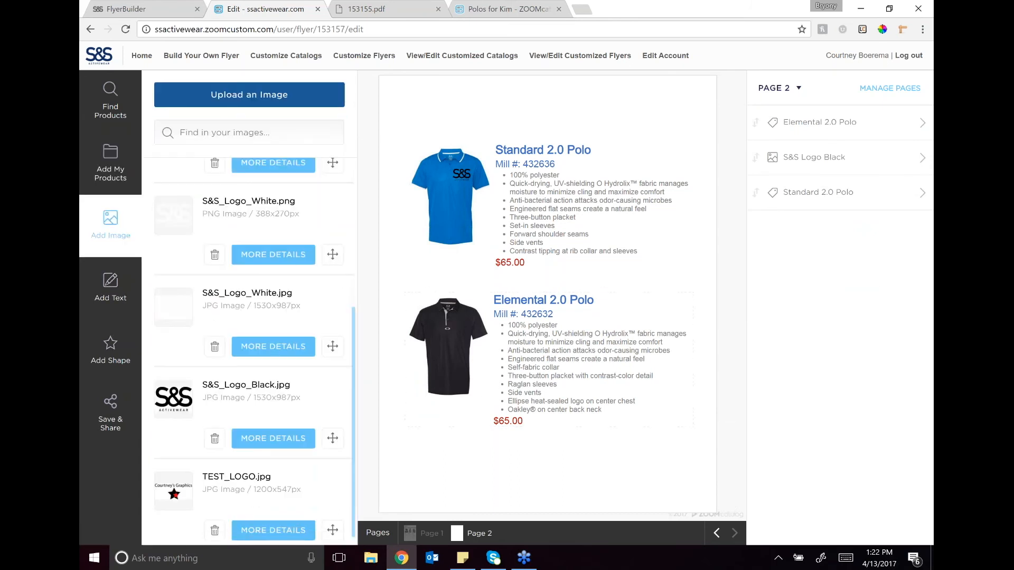
left_click(332, 255)
left_click_drag(568, 309, 462, 323)
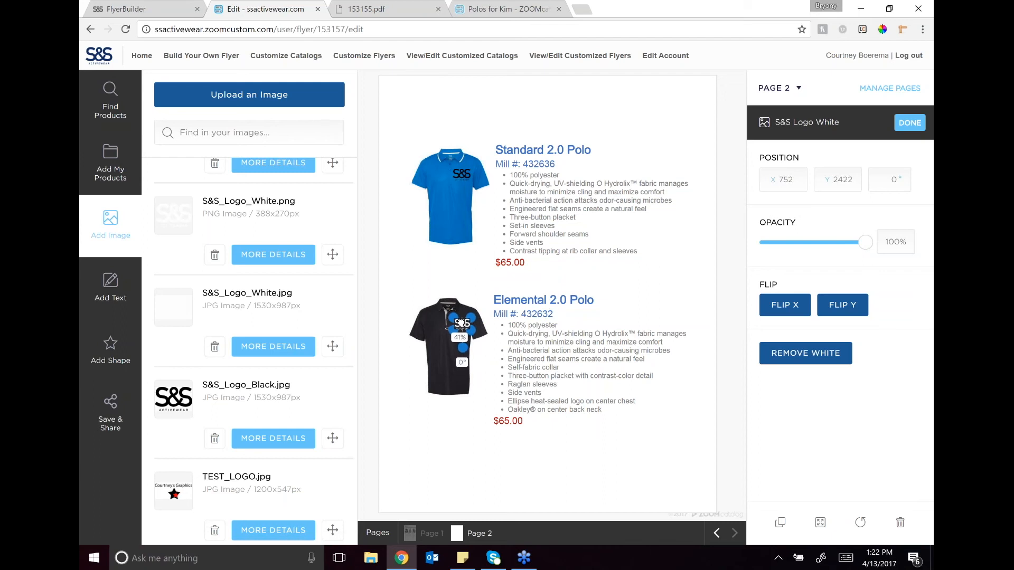
left_click(589, 470)
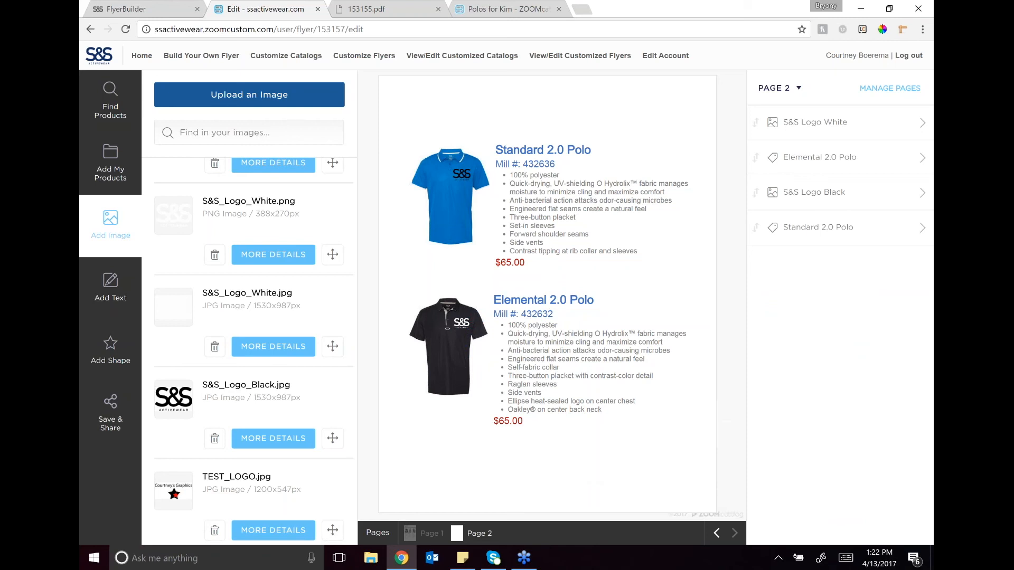
Step: View the FlyerBuilder introduction page on the S&S Activewear site and return to the flyer editor
left_click(138, 6)
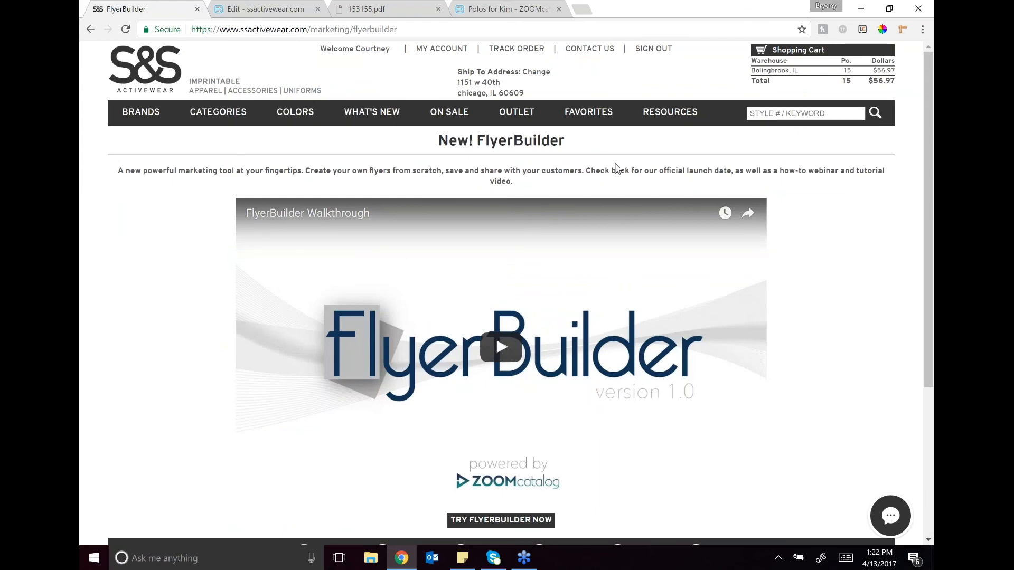
left_click(289, 8)
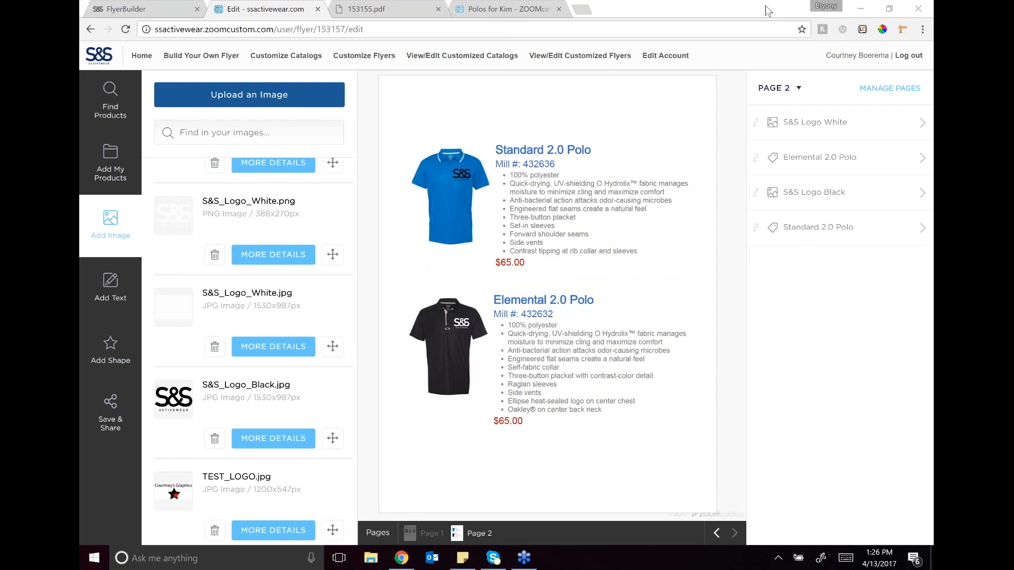
left_click(807, 121)
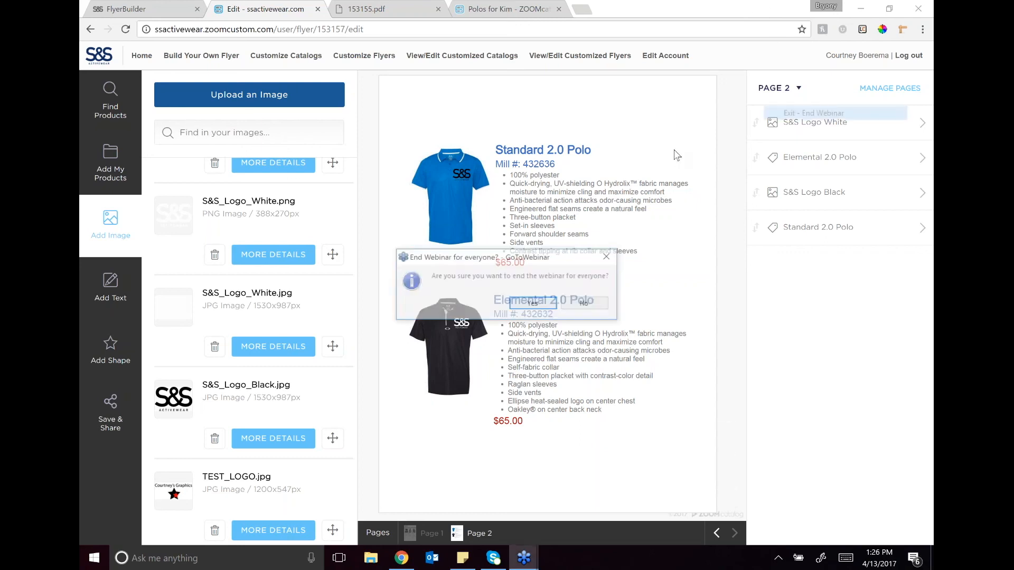